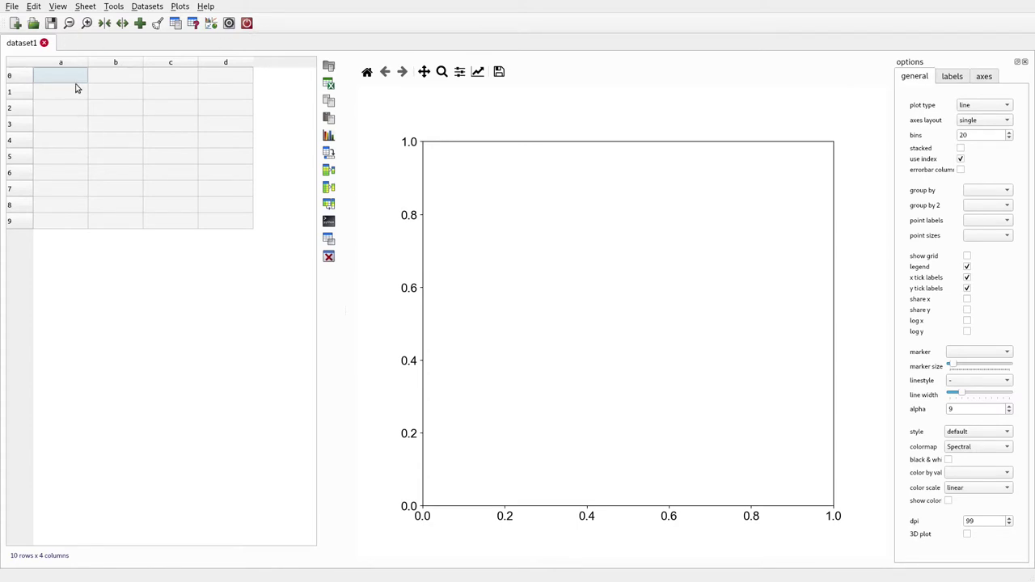
Add a new empty sheet and switch back and forth between dataset1 and dataset2, ending on dataset2
click(140, 24)
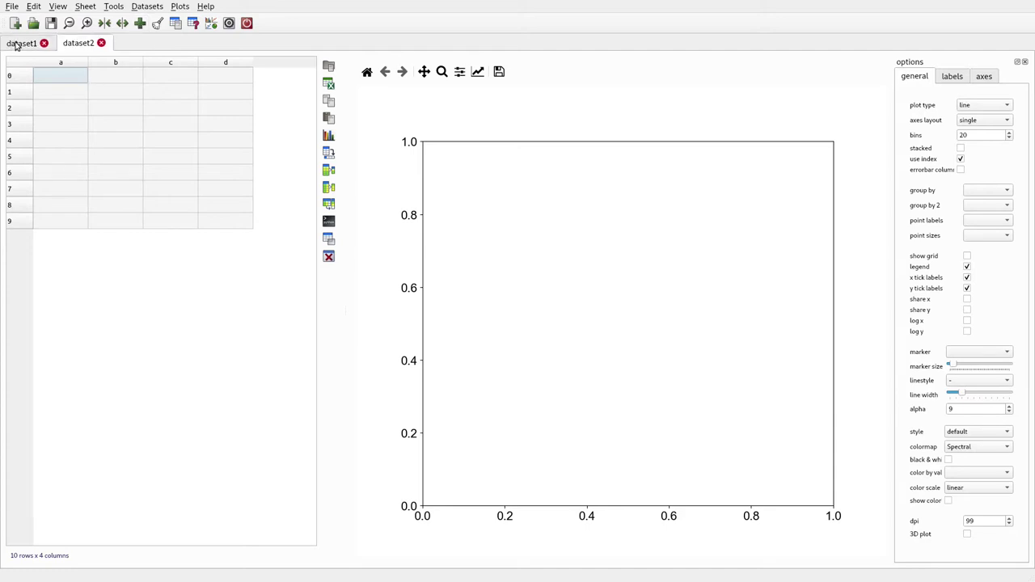
click(18, 43)
click(66, 47)
click(35, 48)
click(72, 43)
Generate a sample dataset with 10 rows and 4 columns
click(155, 6)
click(158, 20)
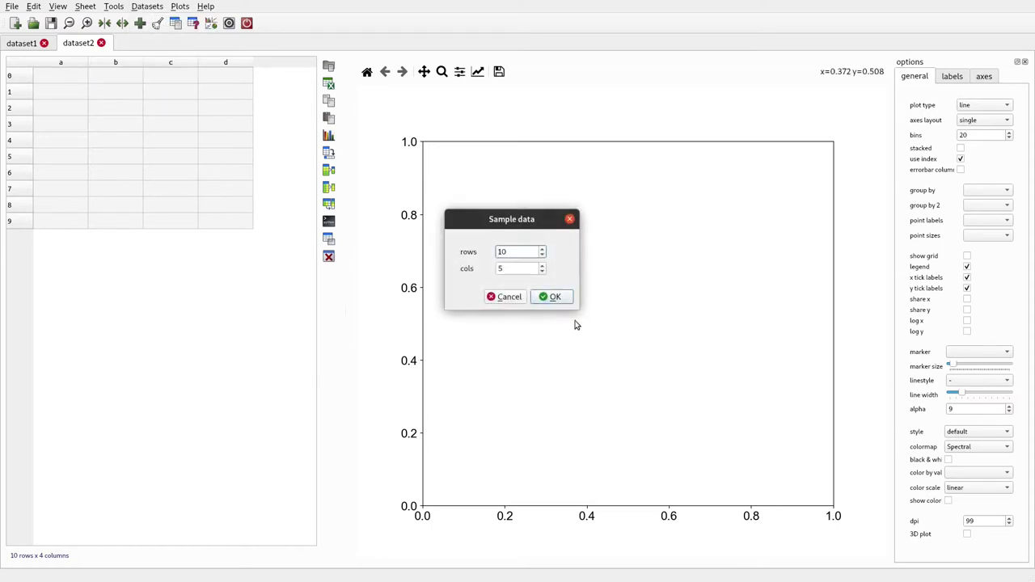
click(541, 271)
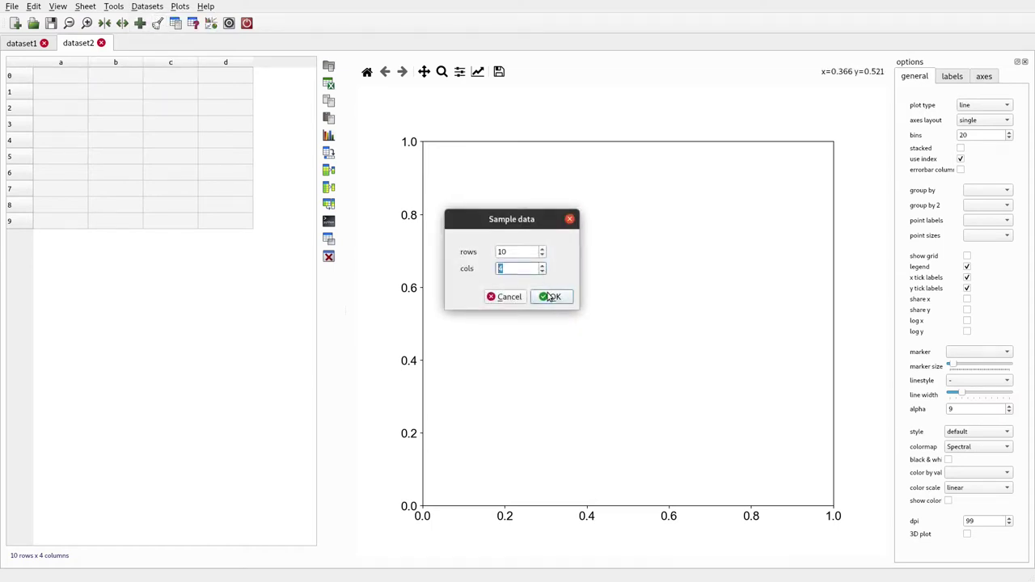
click(551, 297)
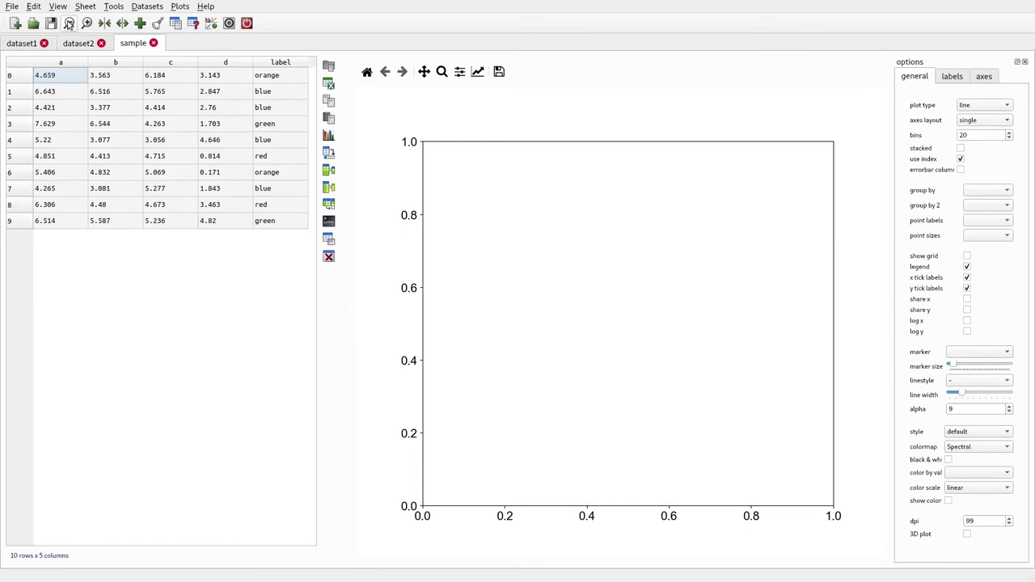
Narrow the columns of the sample table and enlarge its text
click(77, 25)
click(77, 25)
click(86, 23)
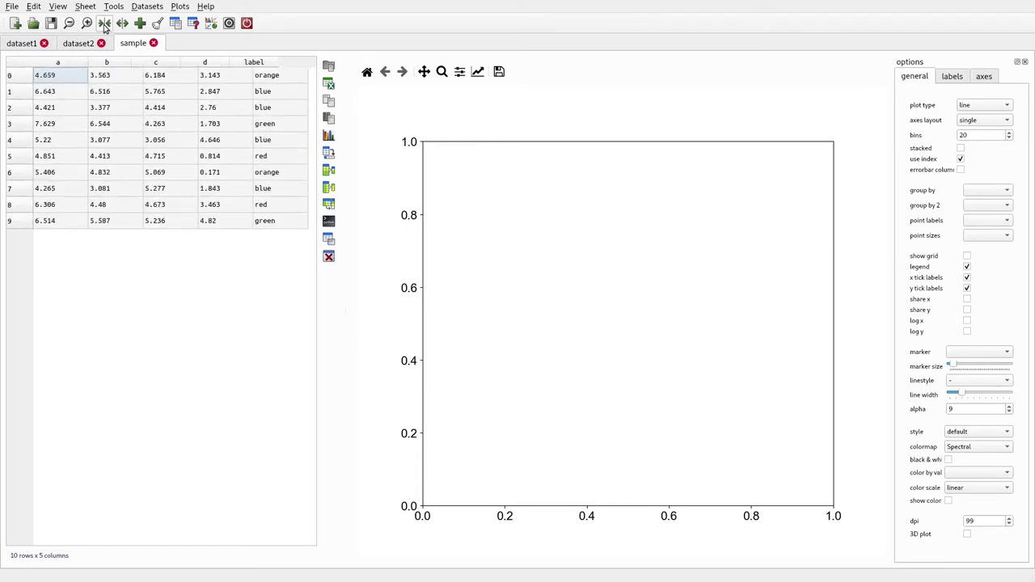
click(104, 23)
click(104, 23)
click(86, 23)
click(87, 24)
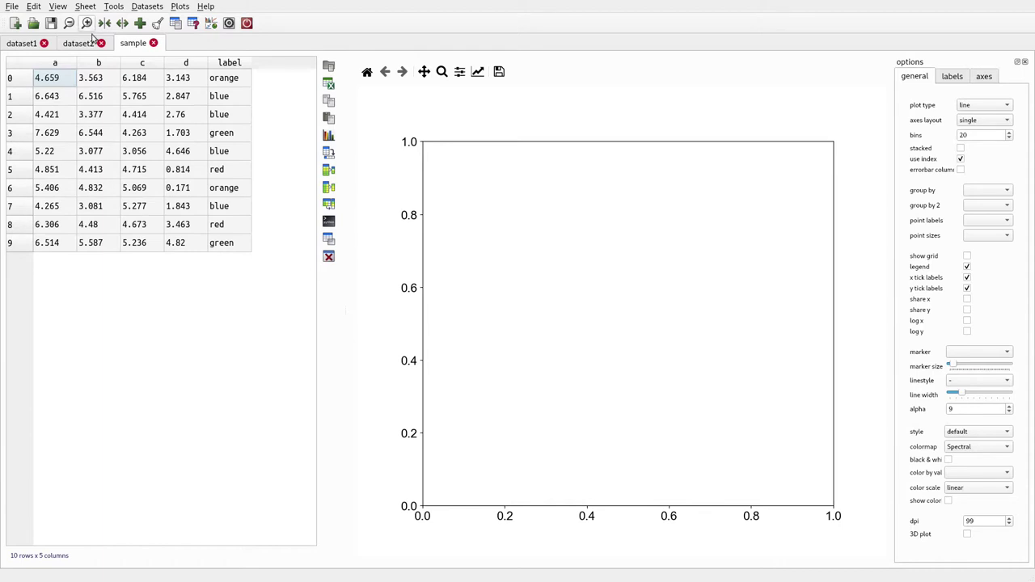
Reorder the sample table's columns to label, c, a, b, d
drag(225, 63, 49, 70)
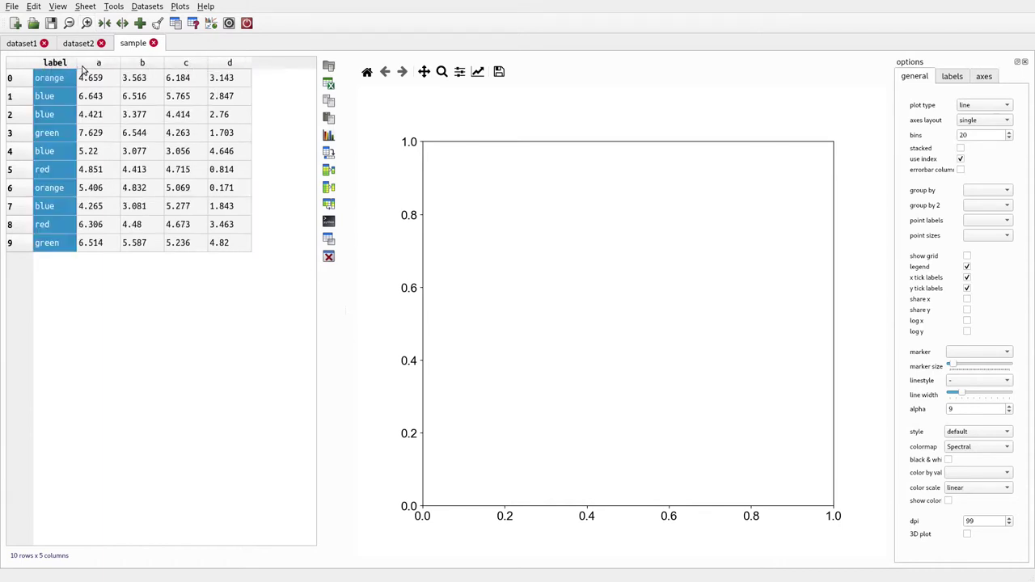
drag(131, 68, 191, 65)
drag(95, 80, 150, 253)
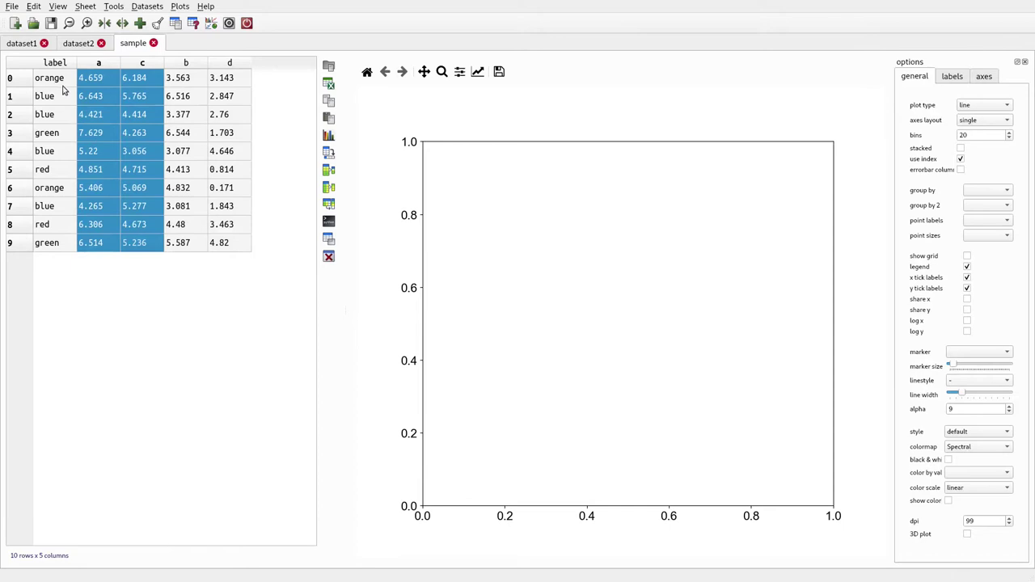
click(87, 81)
drag(97, 64, 174, 65)
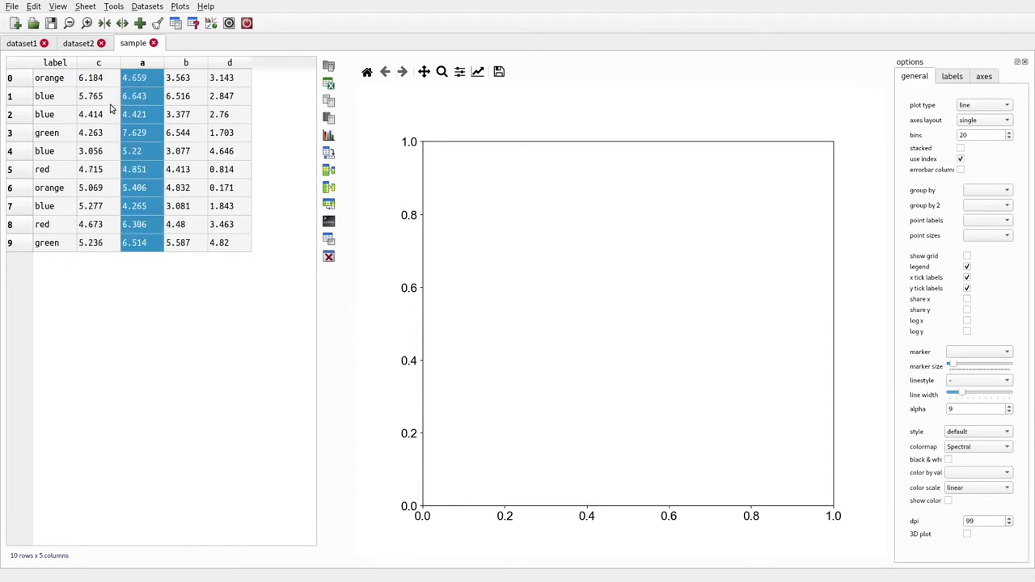
Plot all rows of columns c and a as a line chart on a single axis
drag(101, 78, 162, 242)
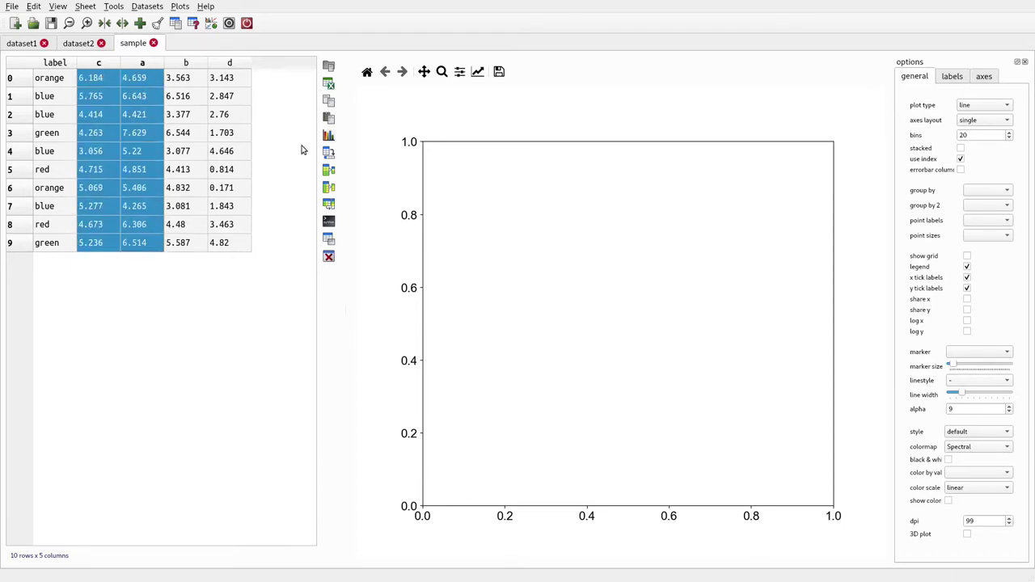
click(327, 136)
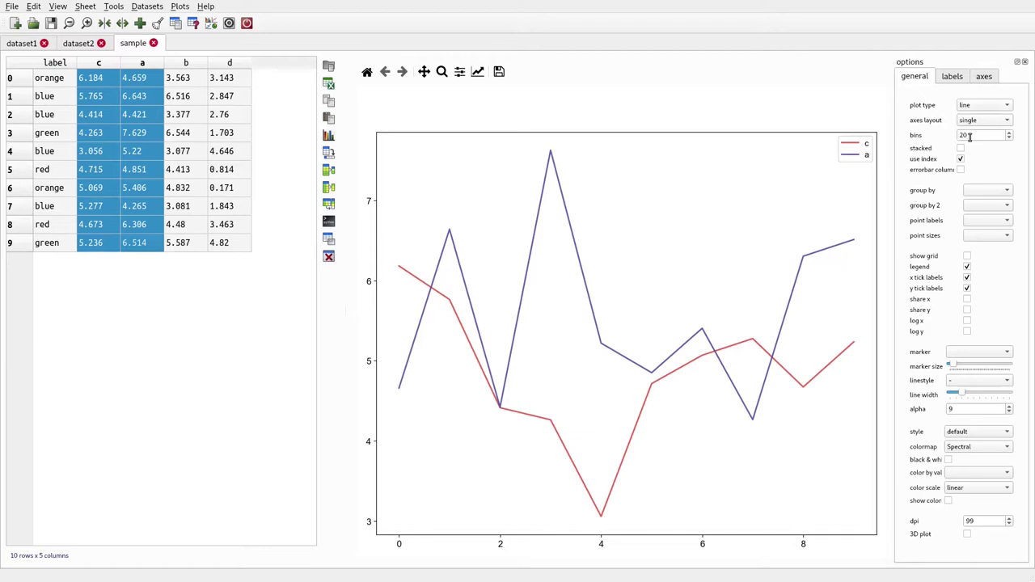
Give the line plot the title hghghjhjg, thicken its lines and redraw it
click(954, 77)
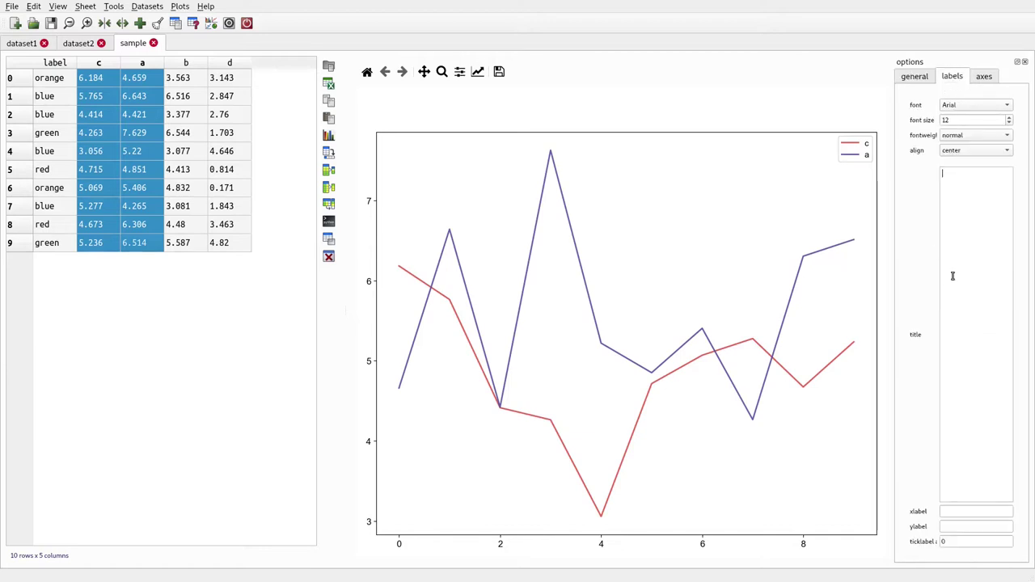
click(917, 78)
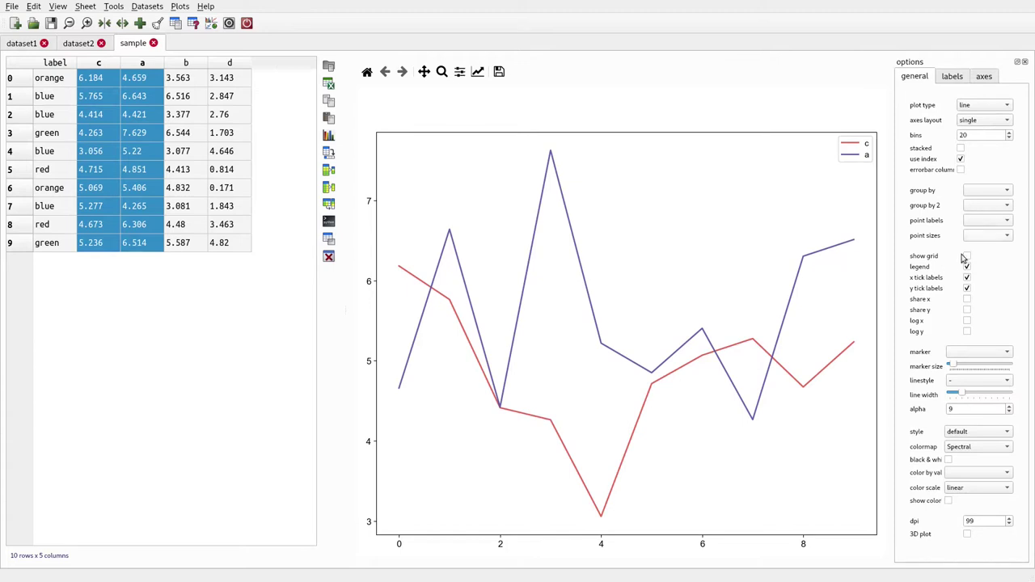
click(965, 395)
click(329, 139)
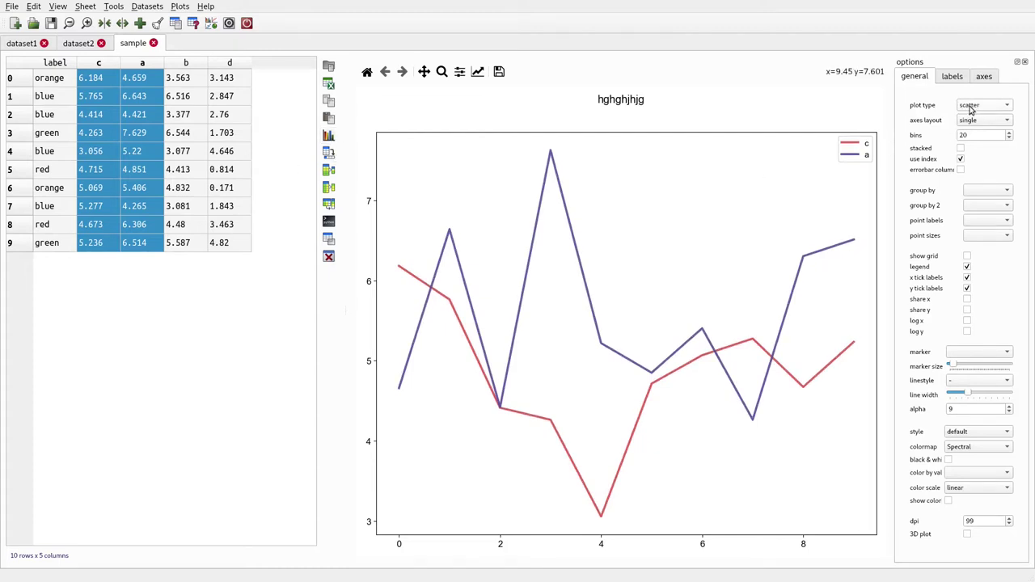
Redraw columns c and a as a bar chart and split it with the multiple axes layout
click(329, 136)
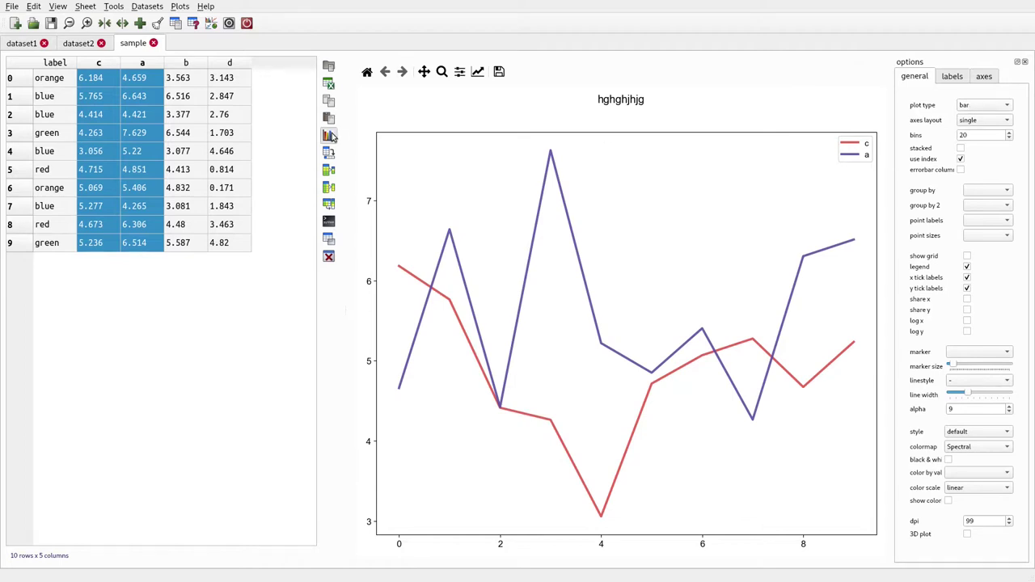
click(971, 127)
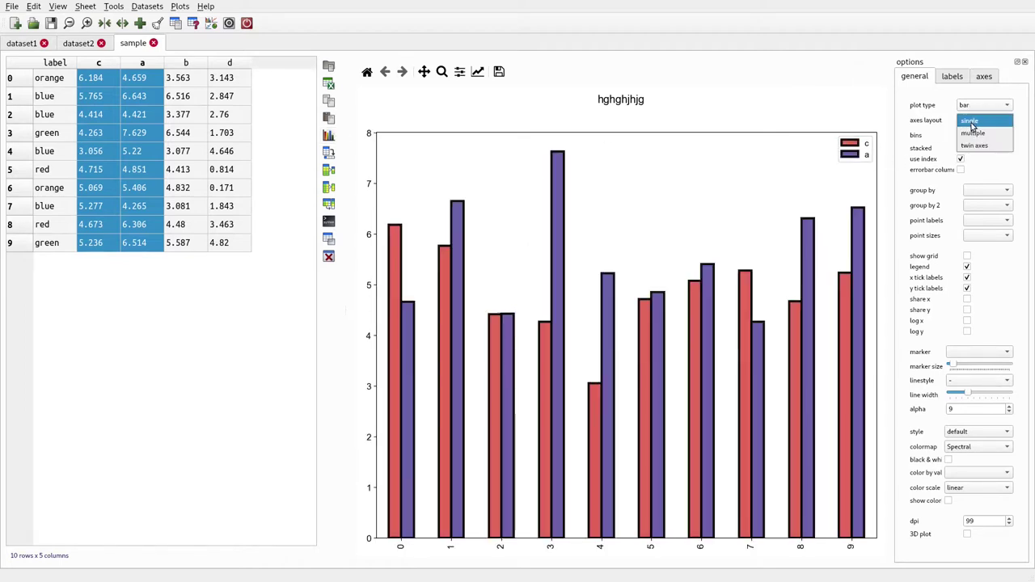
click(975, 133)
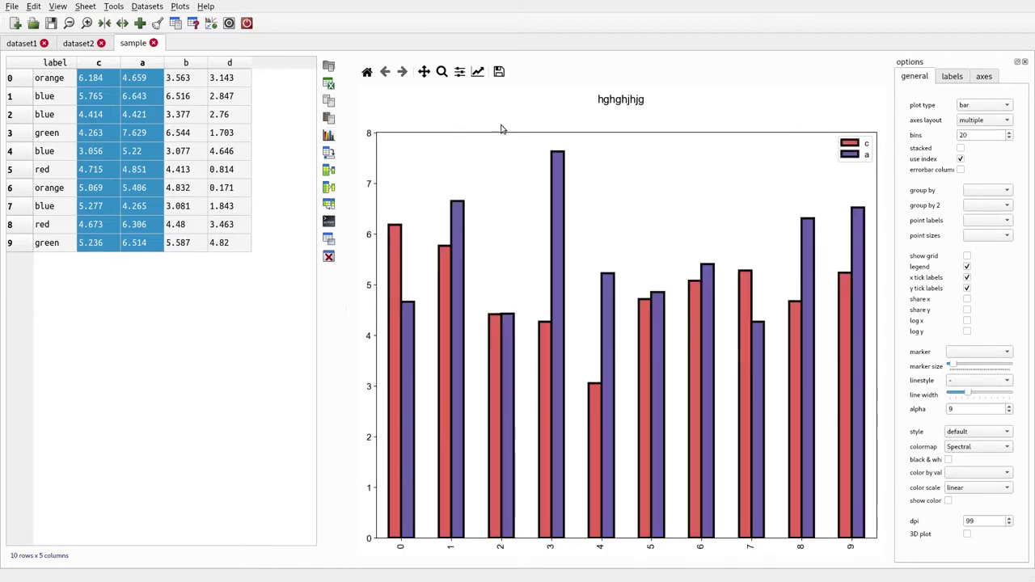
click(329, 136)
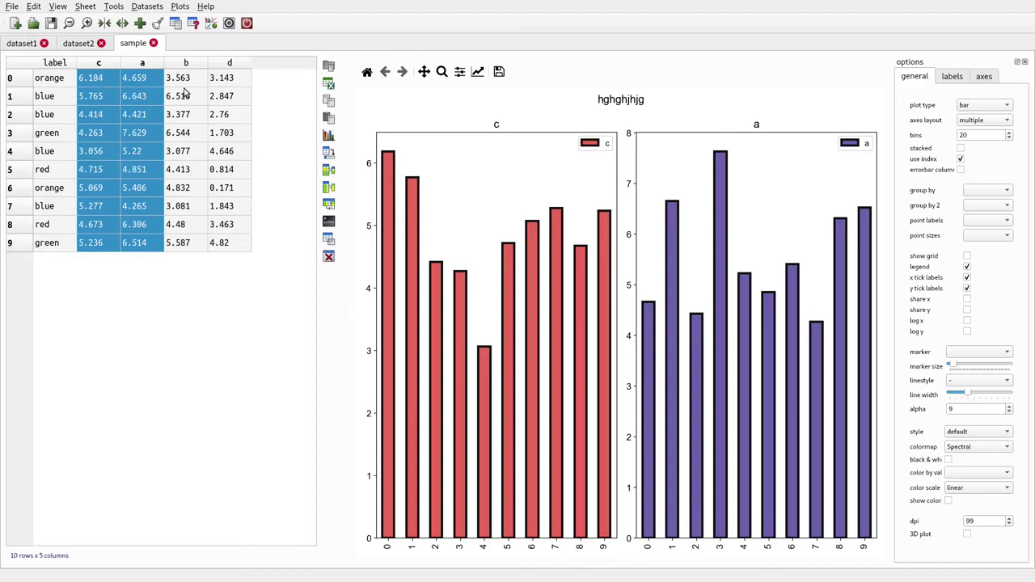
Plot columns c, a, b and d together as separate bar subplots
click(96, 64)
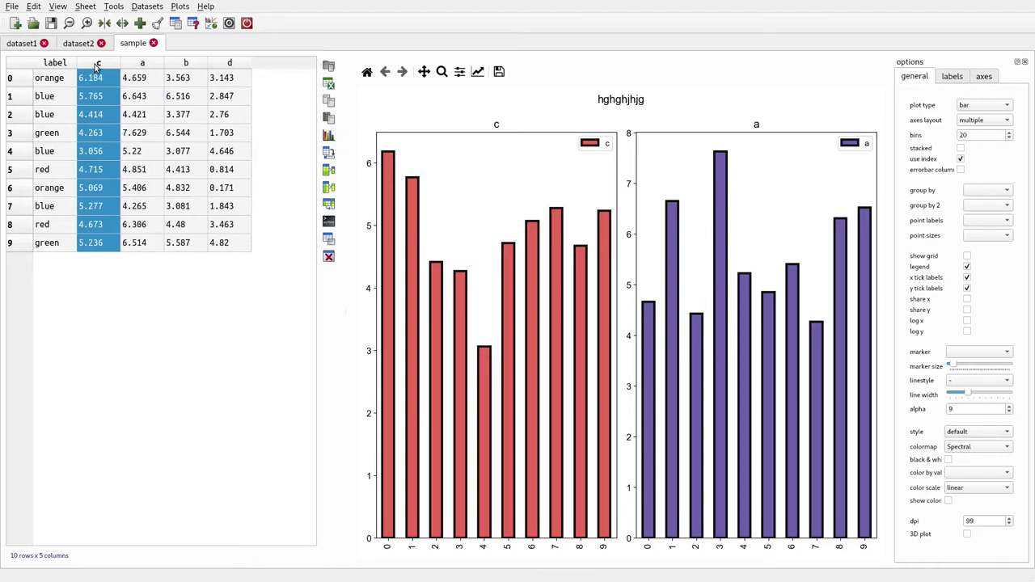
shift+click(194, 68)
shift+click(233, 64)
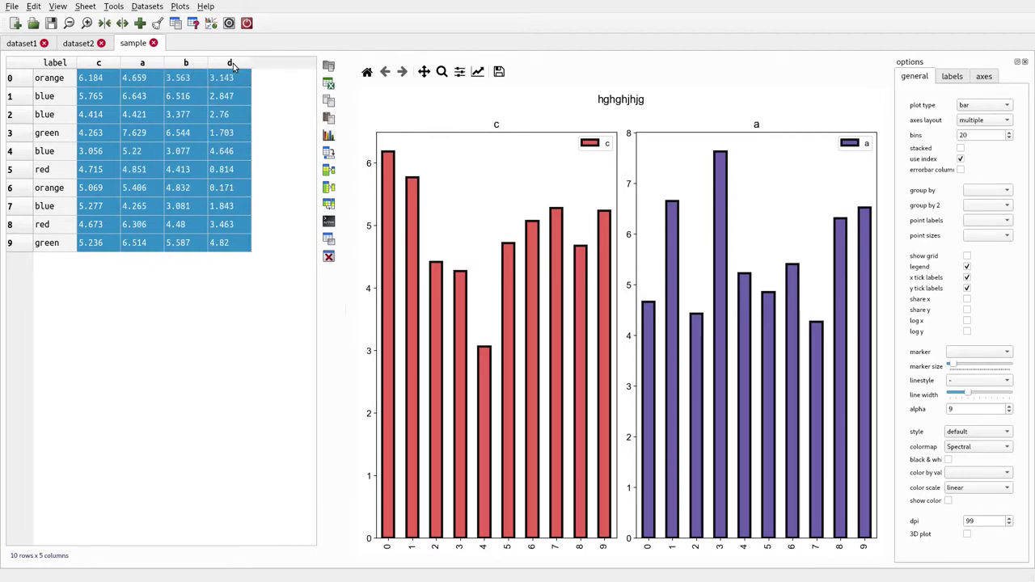
click(328, 136)
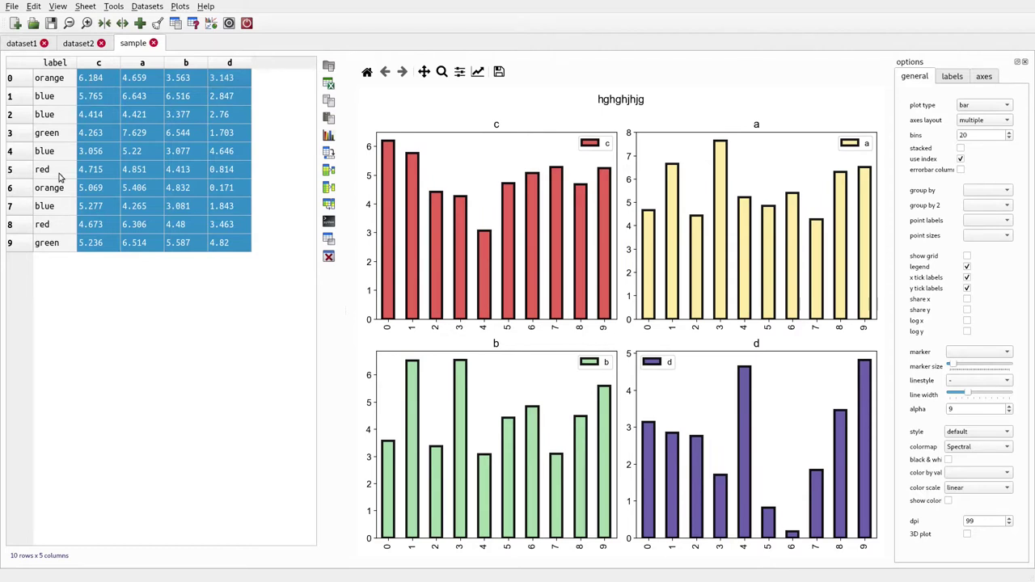
Undo the last change to the sample table
key(ctrl+z)
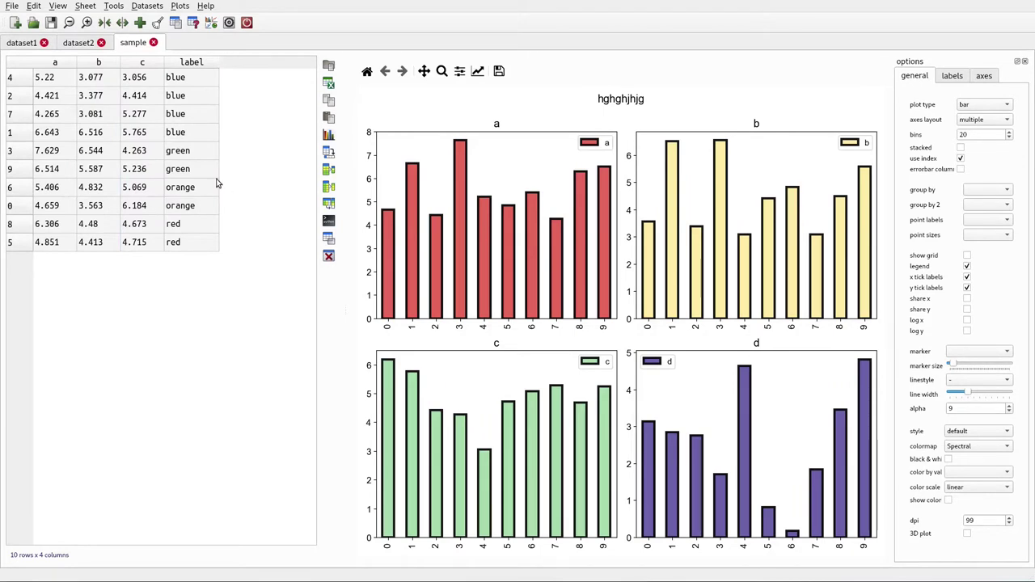
right_click(146, 64)
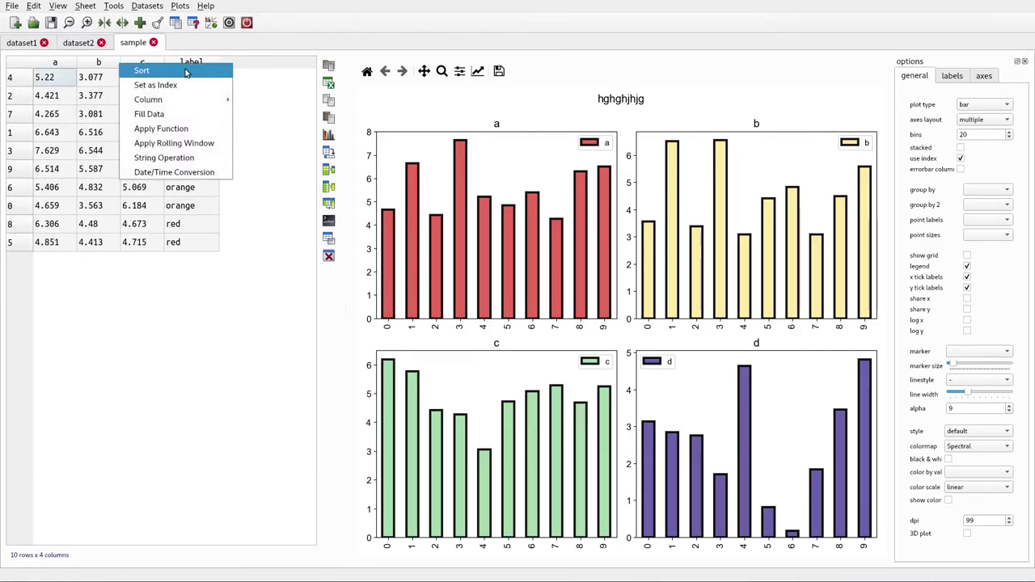
mouse_move(212, 101)
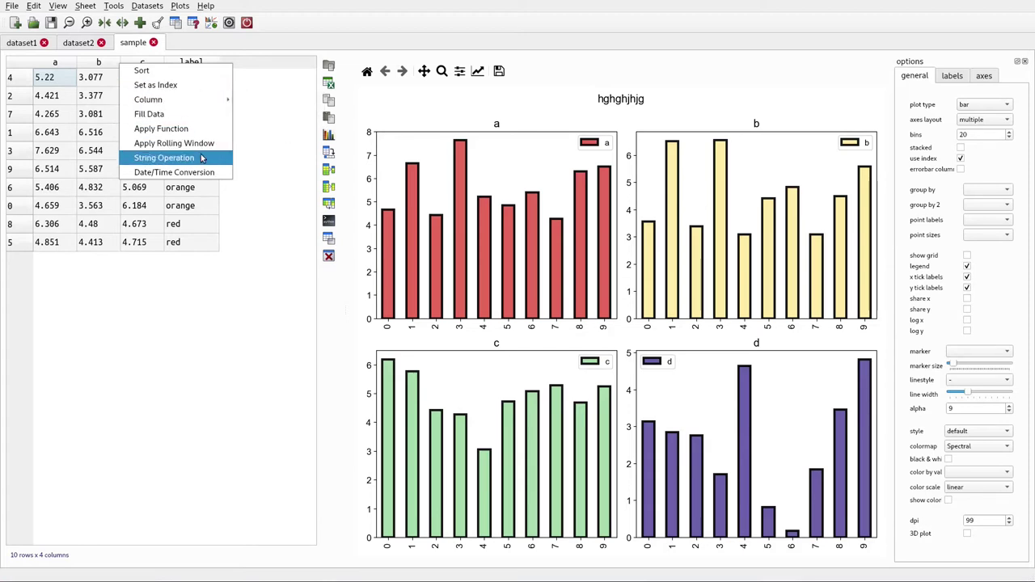
click(189, 74)
right_click(170, 66)
click(186, 74)
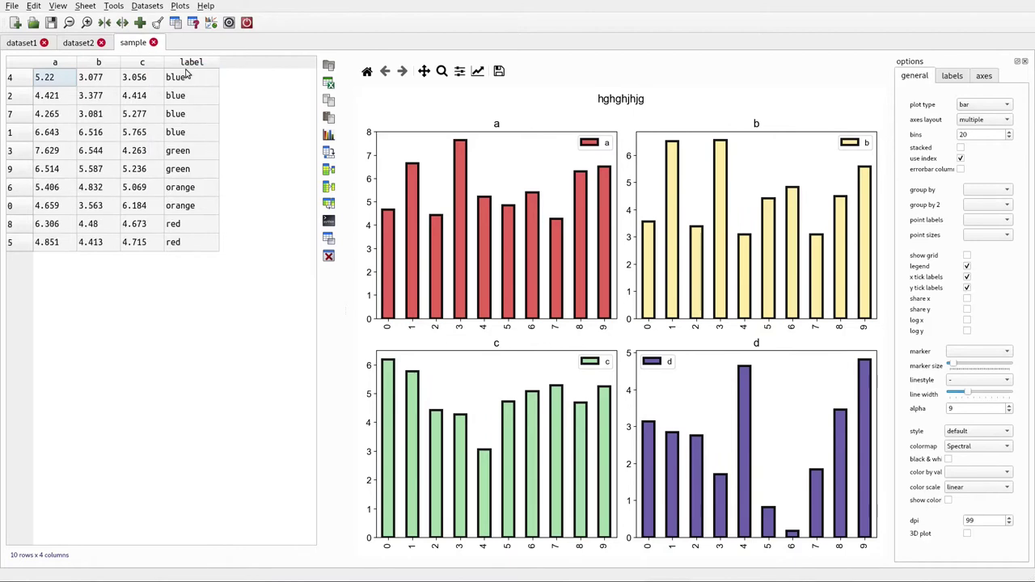
Apply the exp function to column c, outputting the result in a new column
right_click(143, 69)
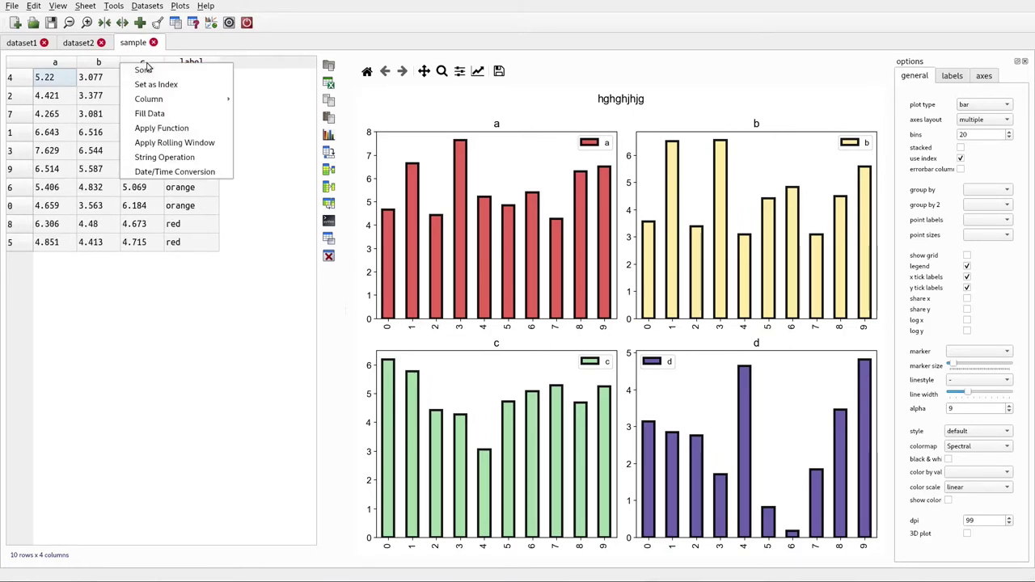
click(188, 129)
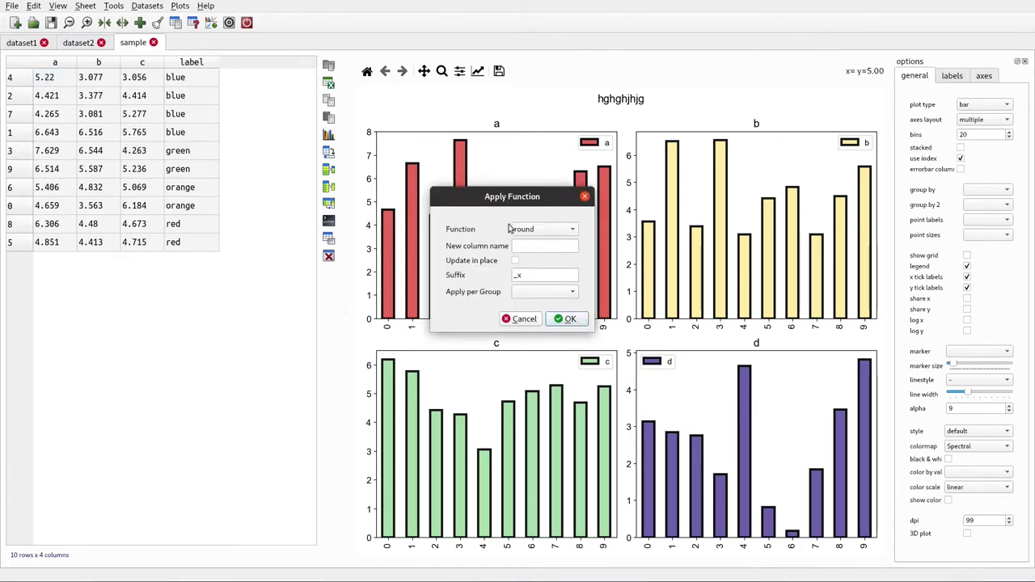
click(531, 231)
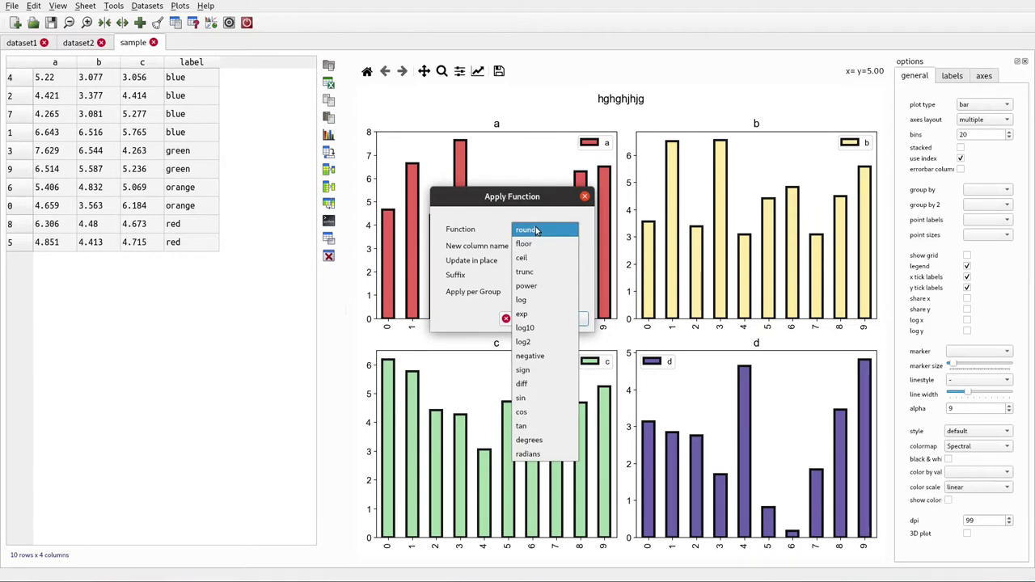
click(537, 313)
click(559, 319)
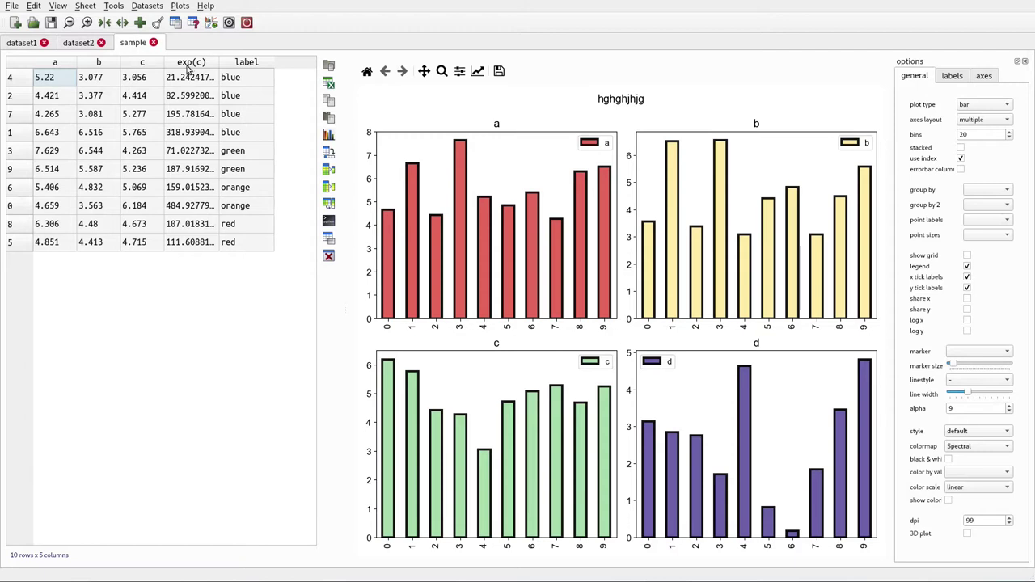
Plot exp(c) against column c as a scatter chart with the single axes layout
drag(158, 79, 203, 255)
scroll(983, 123, up, 1)
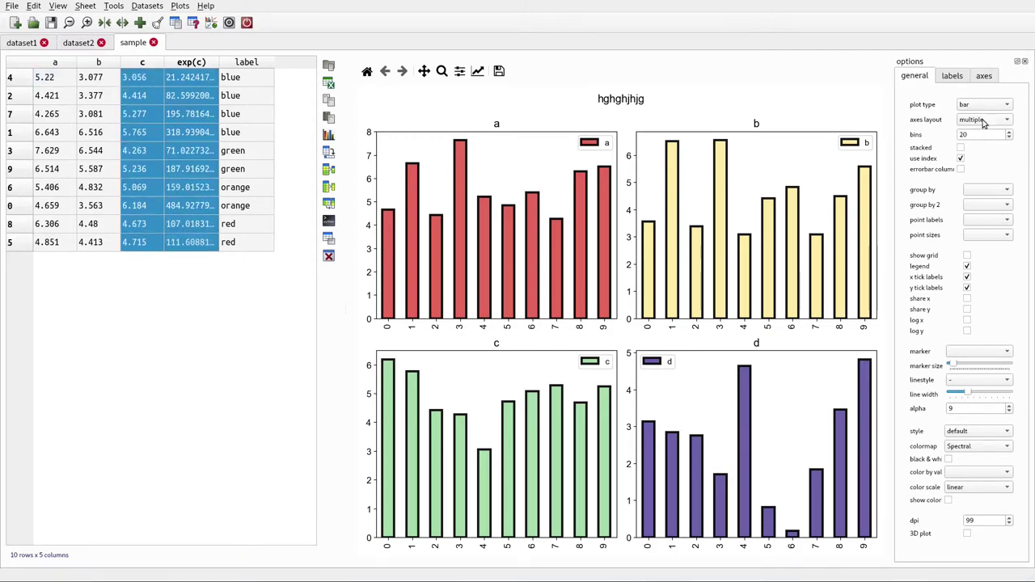
scroll(976, 109, up, 1)
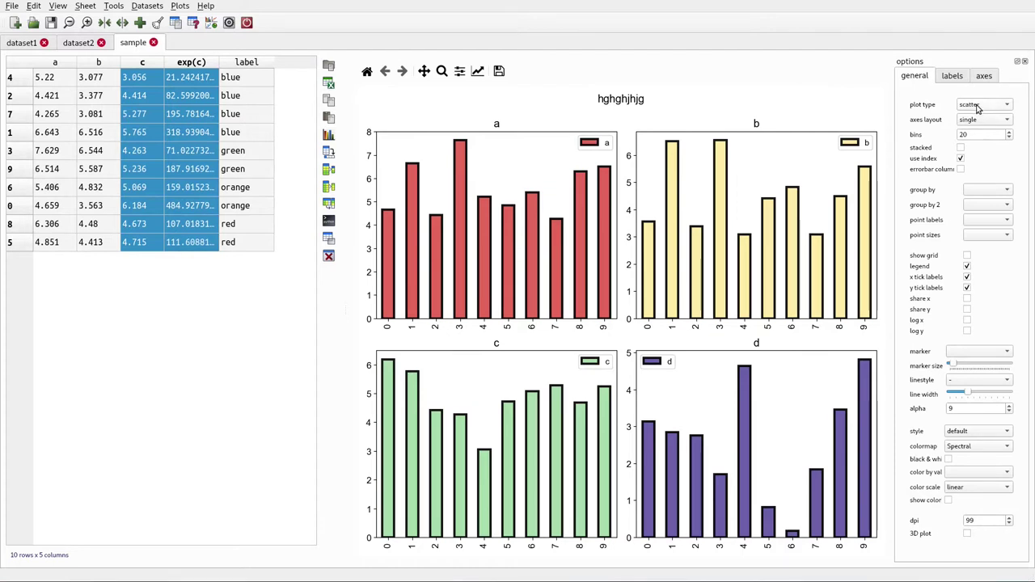
click(328, 135)
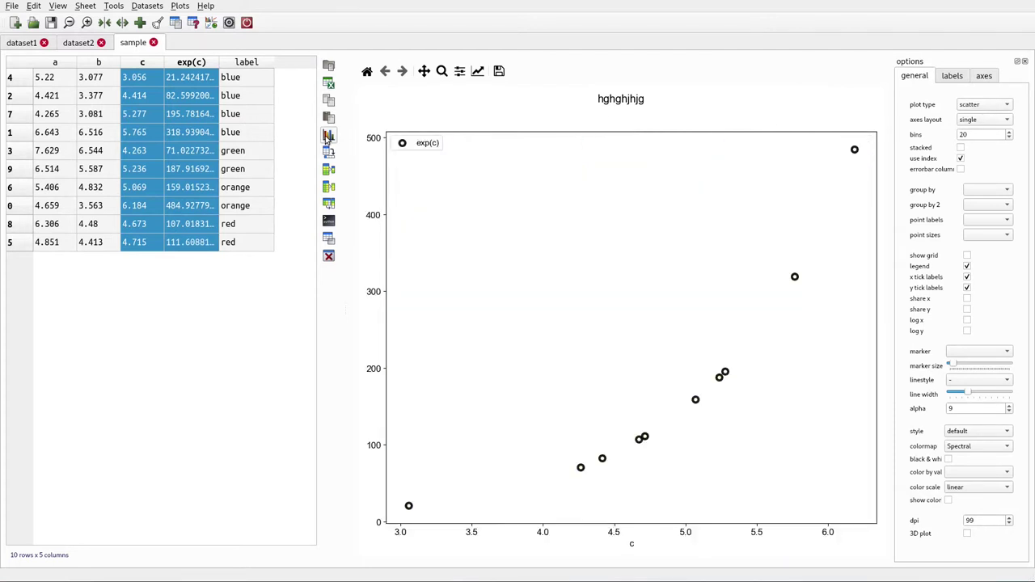
Copy columns b and c from the sample sheet and paste them into the dataset2 sheet
click(266, 132)
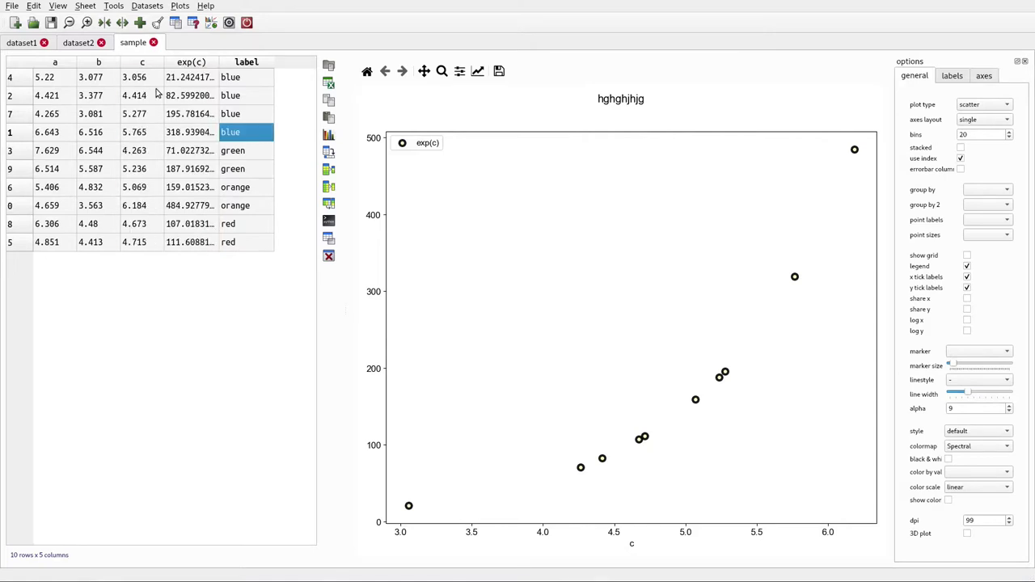
drag(87, 78, 156, 245)
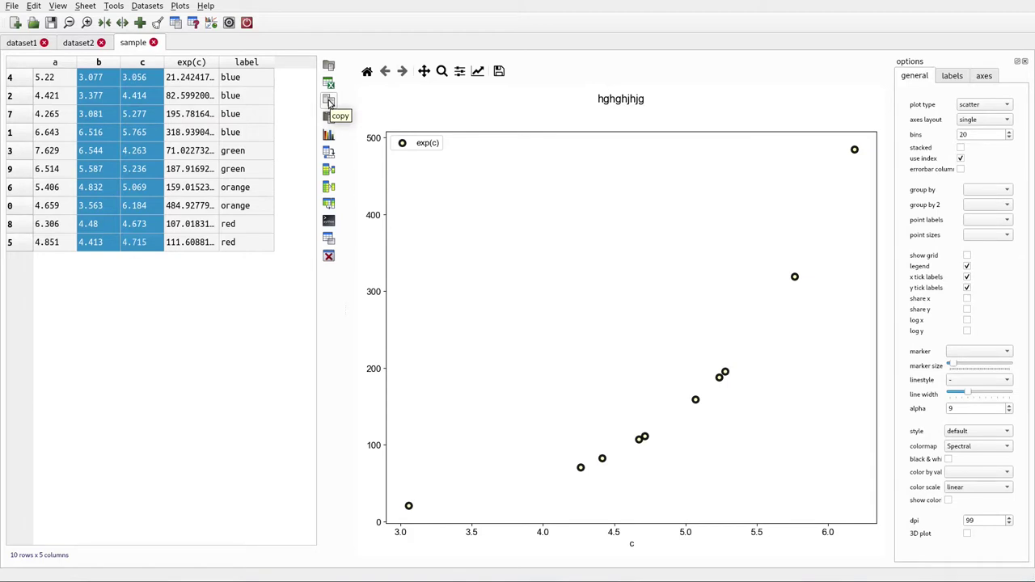
click(78, 44)
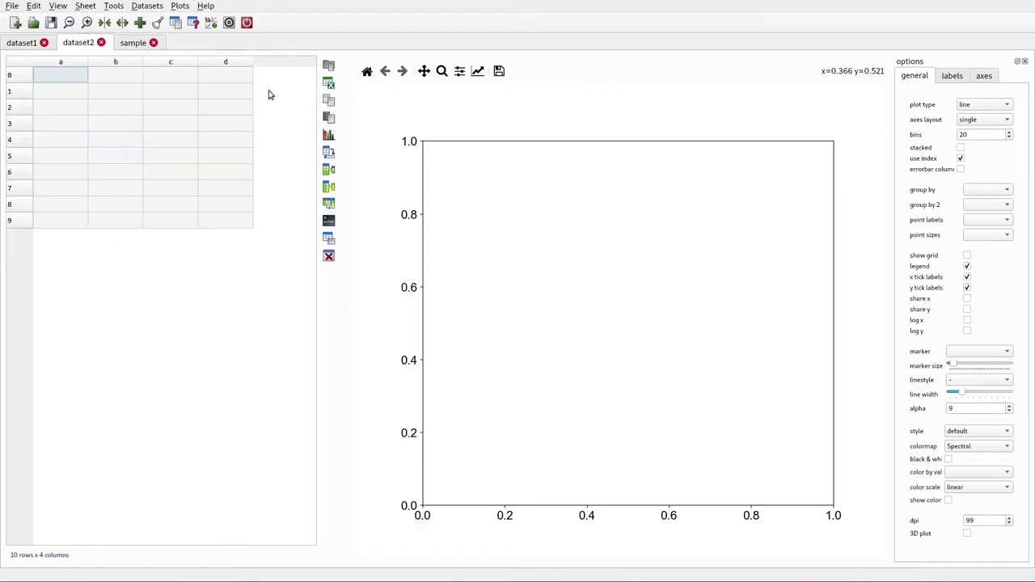
click(327, 121)
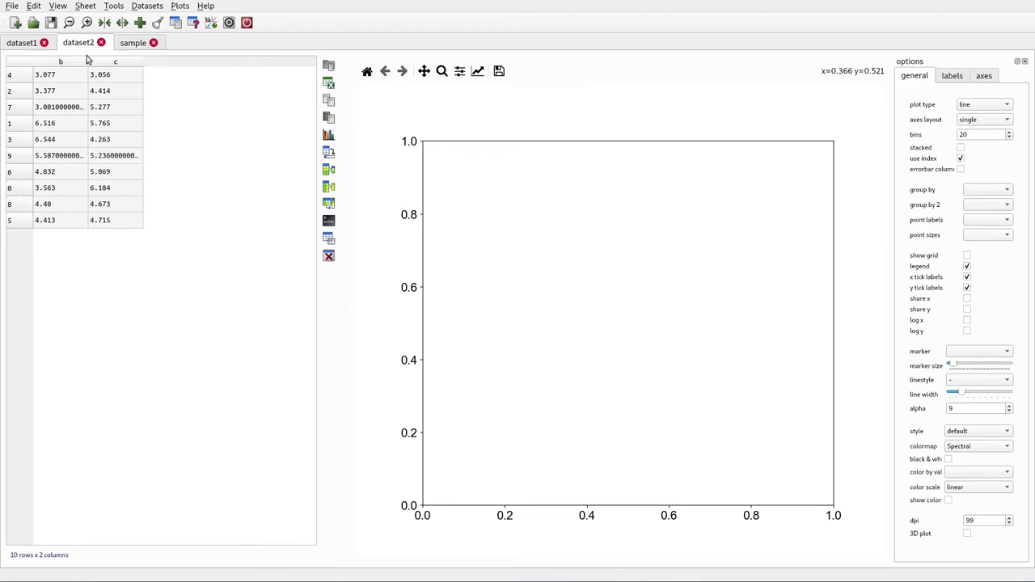
View columns a, b, c and exp(c) of the sample sheet as plain text and check the table's info summary
click(135, 42)
drag(47, 77, 202, 236)
click(176, 23)
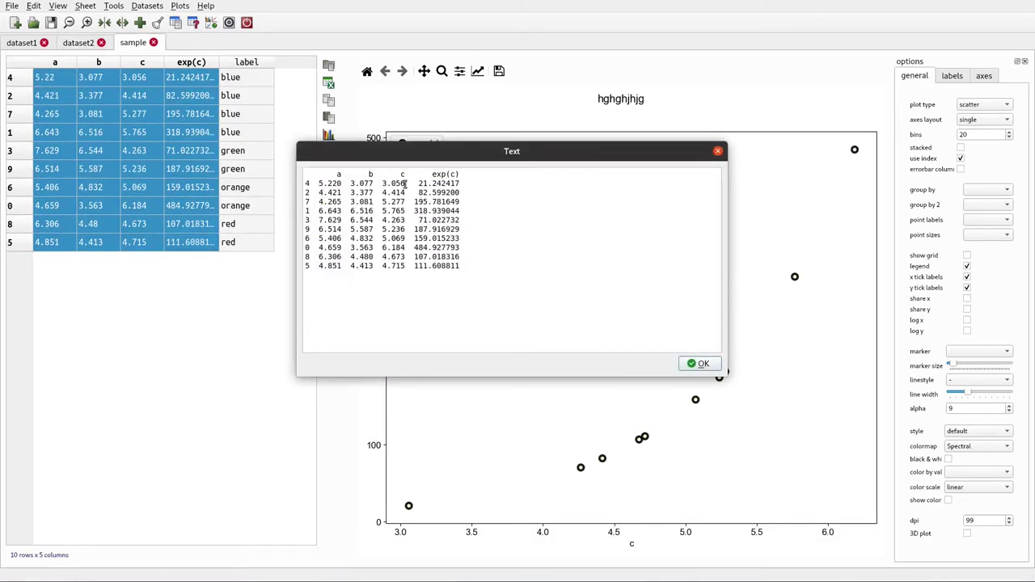
click(717, 150)
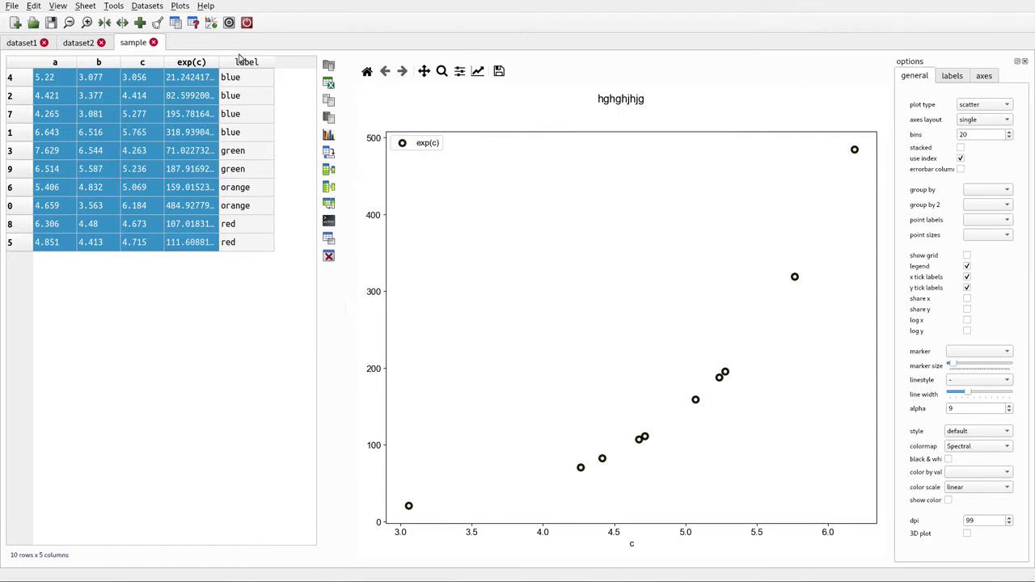
click(193, 23)
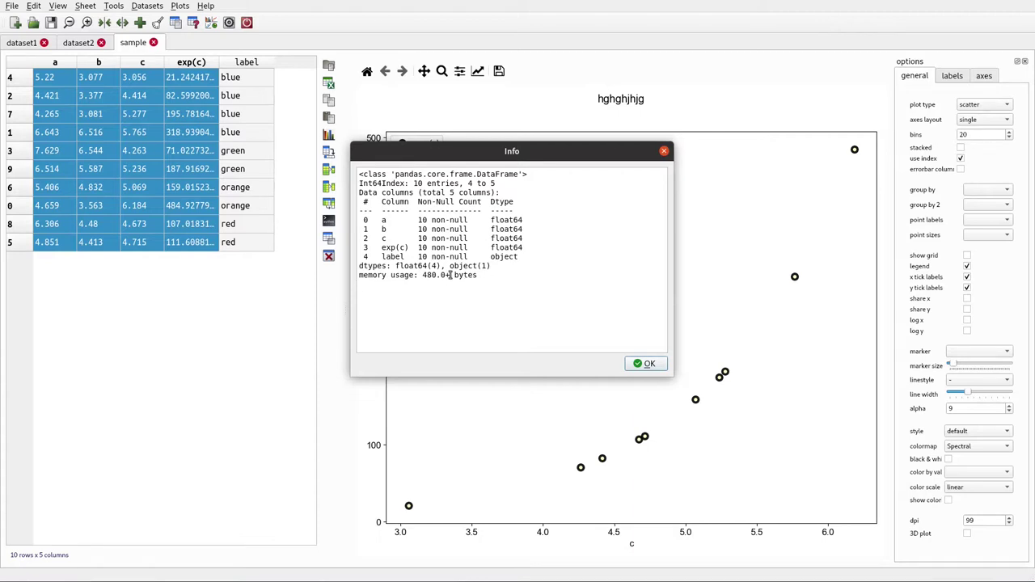
click(645, 364)
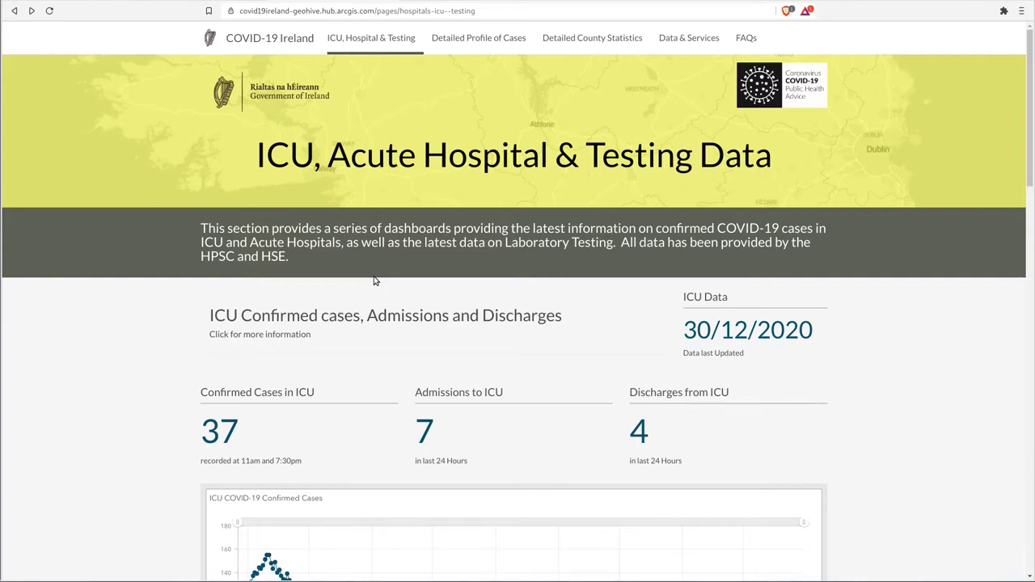
In the web browser, open the LaboratoryLocalTimeSeriesHistoricView dataset from the COVID-19 Ireland site's Data & Services listing
drag(1026, 155, 988, 444)
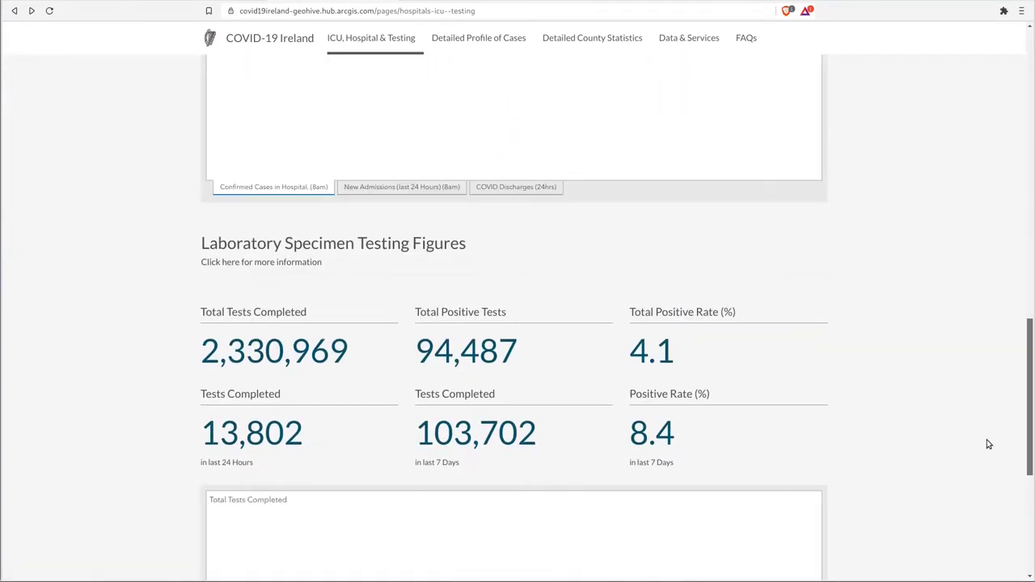
drag(1031, 361, 1029, 81)
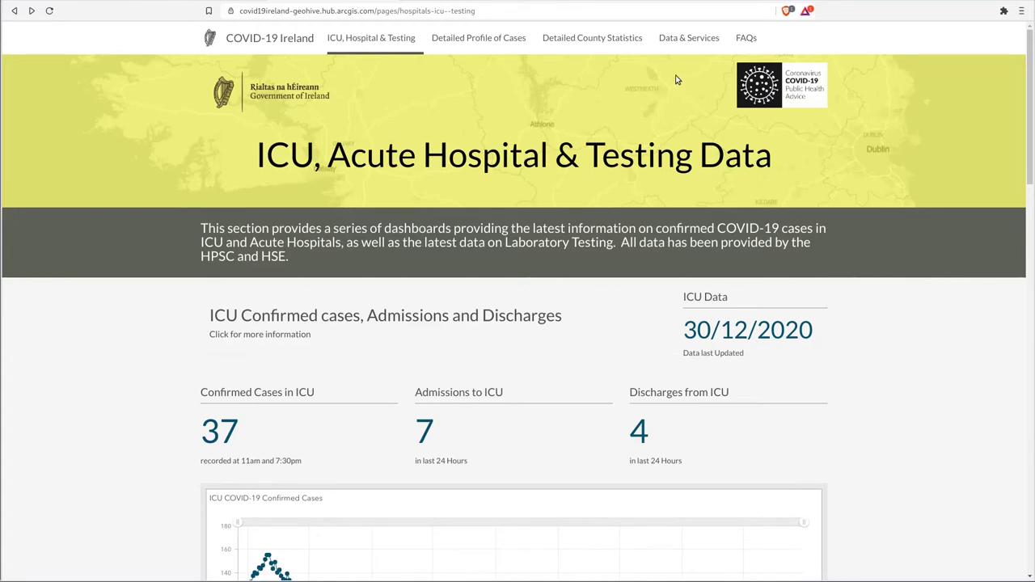
click(679, 43)
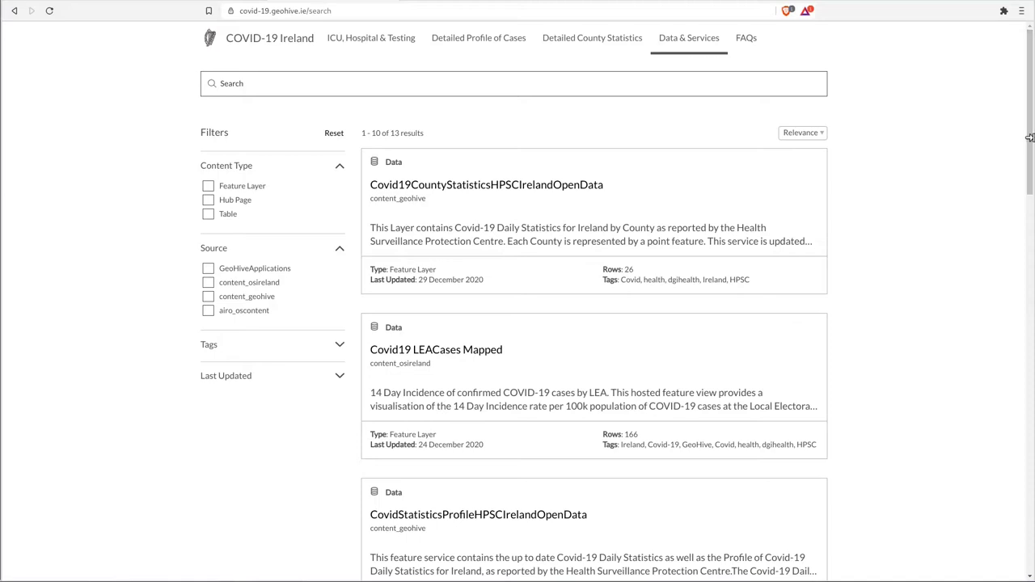
drag(1030, 142, 1019, 361)
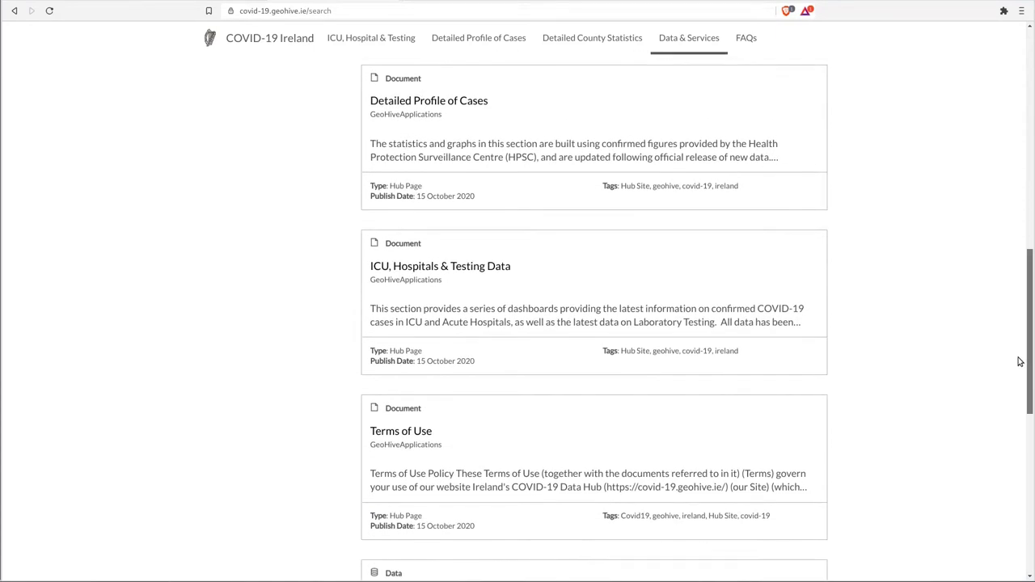
drag(1019, 361, 1005, 407)
scroll(1003, 423, down, 3)
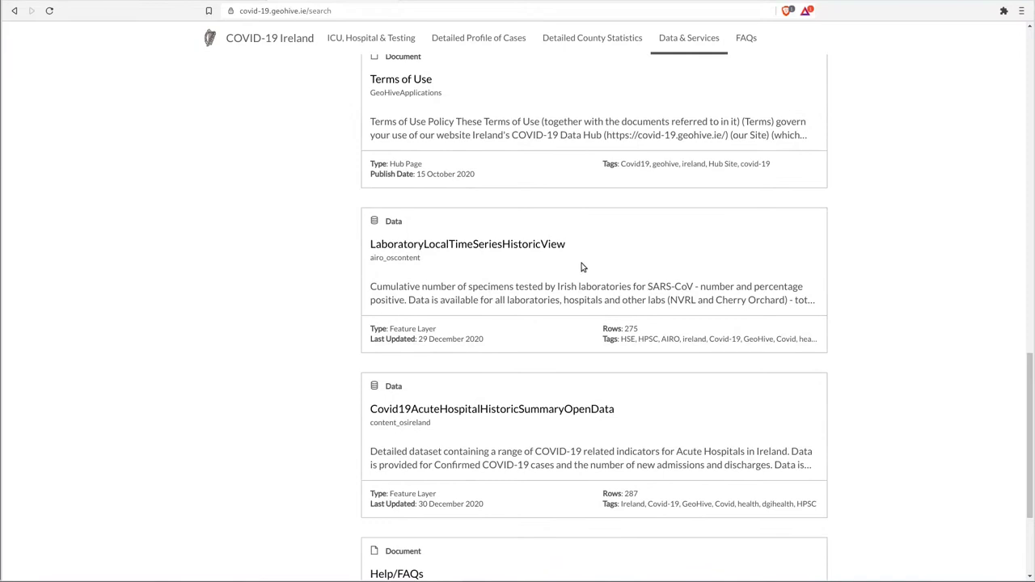
click(514, 248)
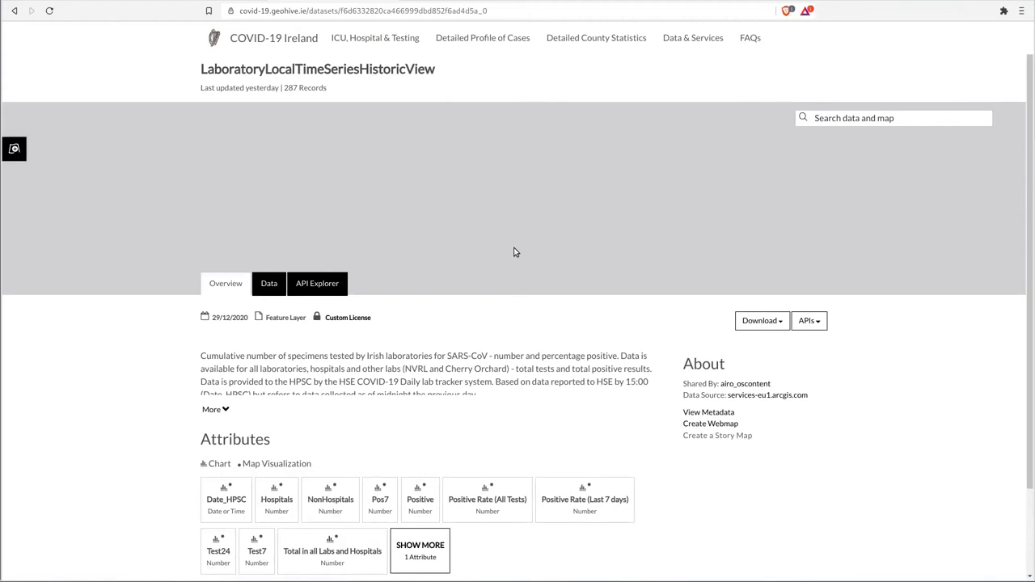
Copy the link address of the dataset's Spreadsheet download
scroll(527, 274, down, 3)
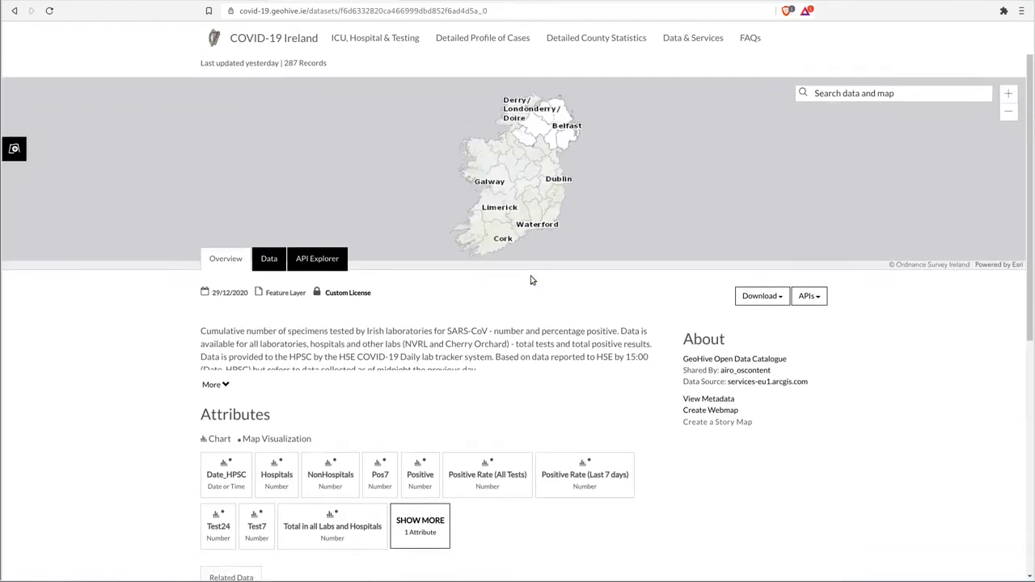
scroll(637, 321, down, 2)
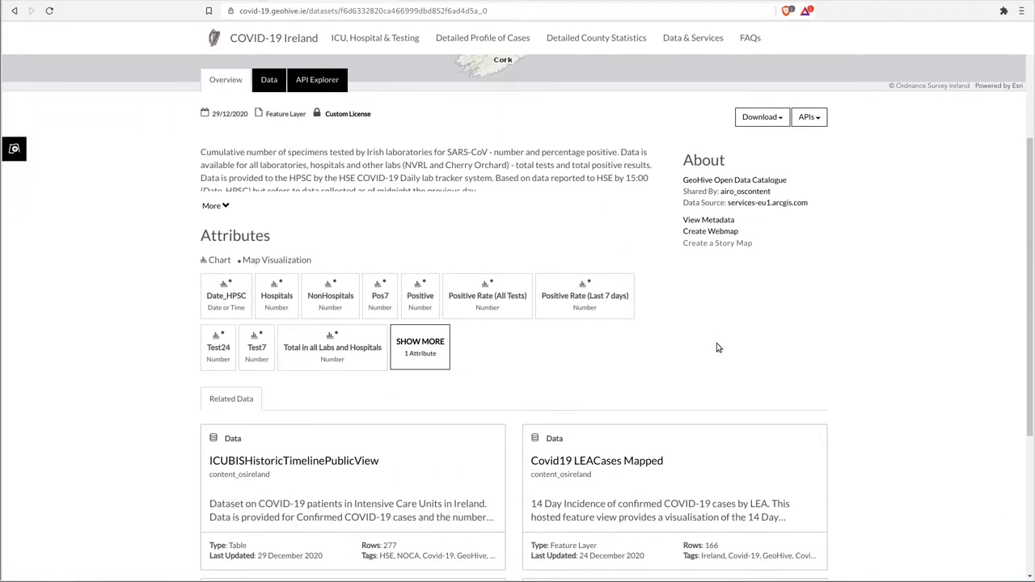
click(770, 119)
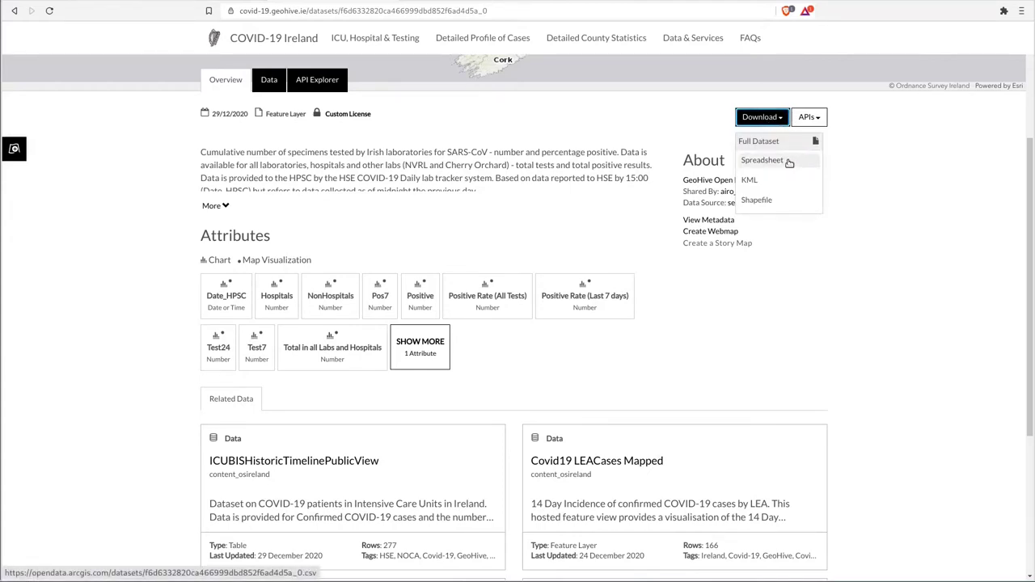
right_click(789, 163)
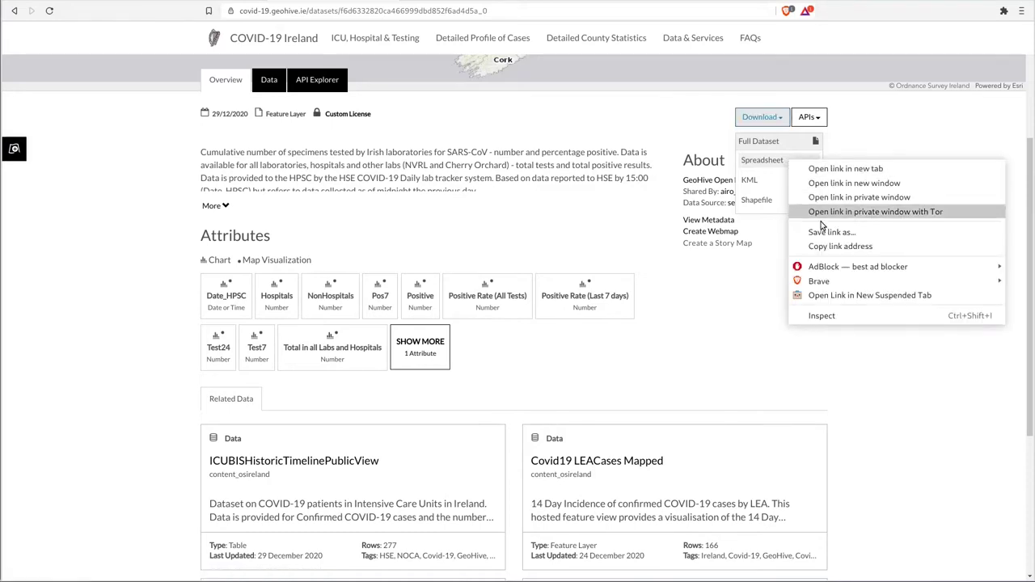
click(826, 248)
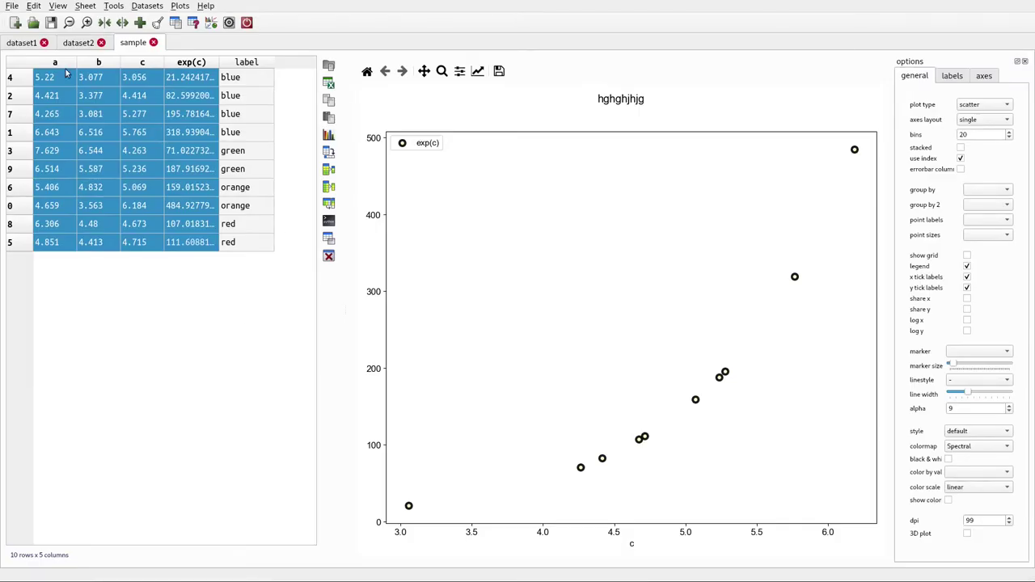
Switch back to Tablexplore and replace the current project with a new one
click(15, 25)
click(544, 306)
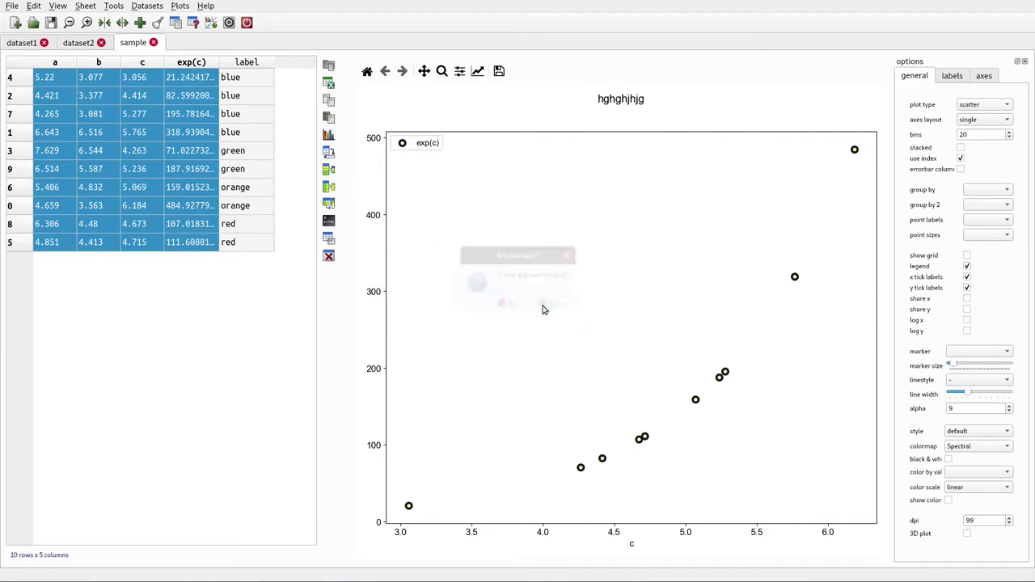
click(298, 98)
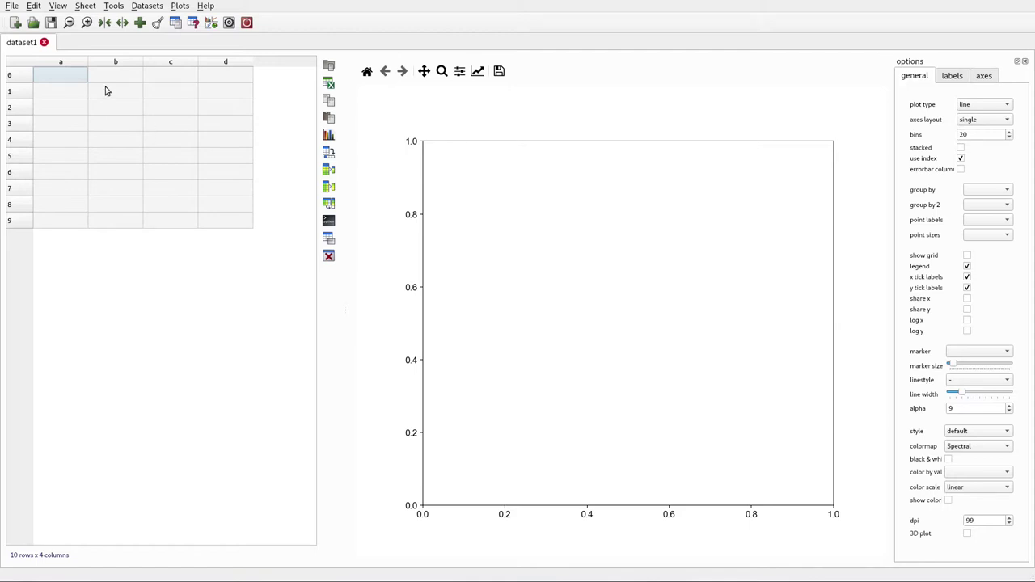
click(13, 10)
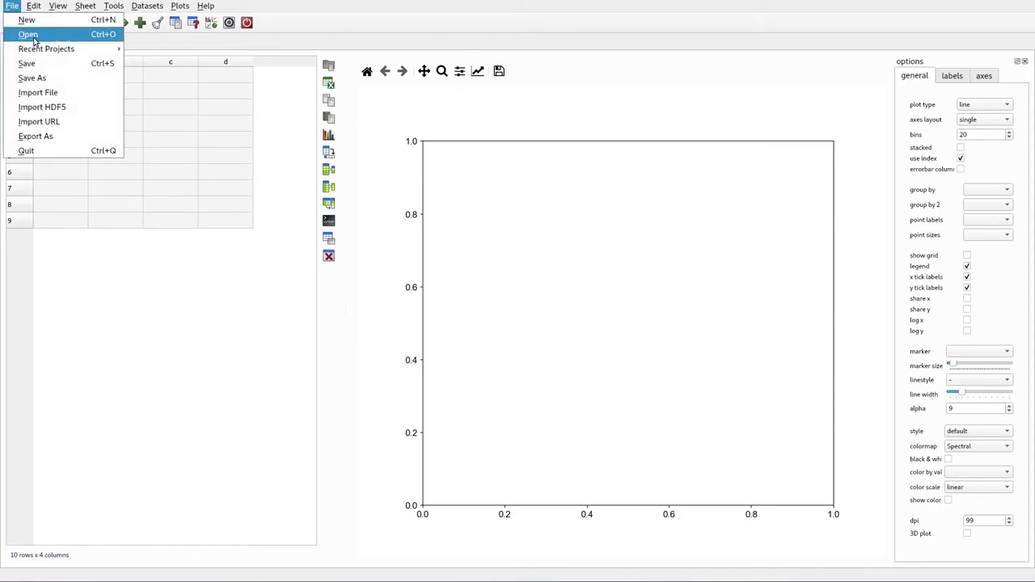
click(108, 128)
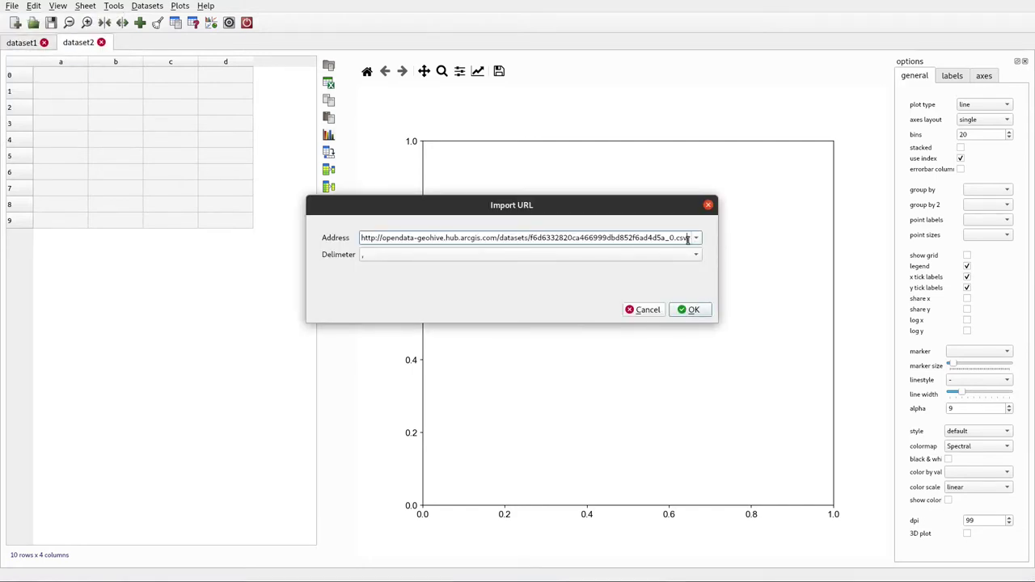
click(695, 238)
click(694, 239)
drag(688, 239, 364, 238)
key(BackSpace)
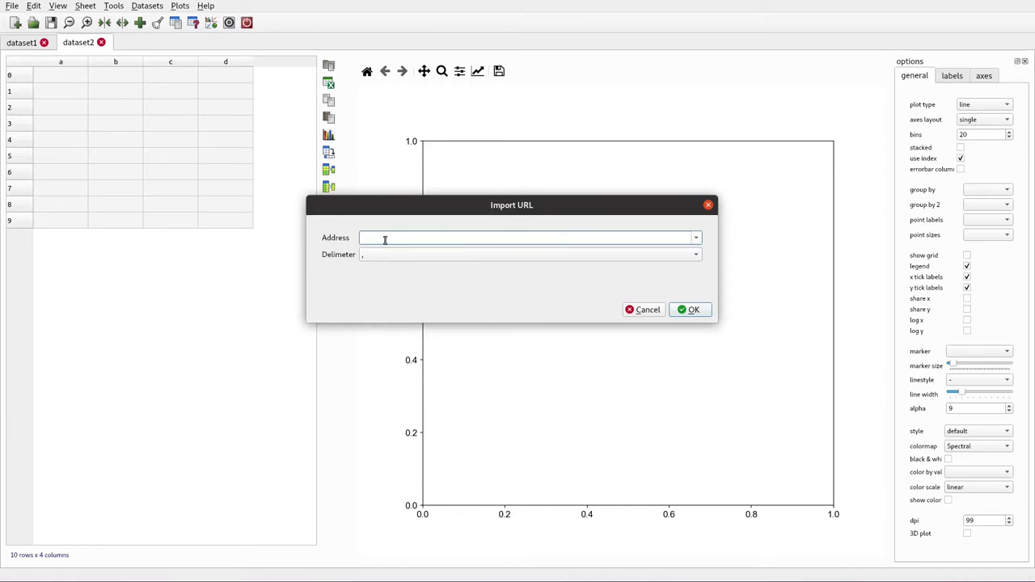
key(ctrl+v)
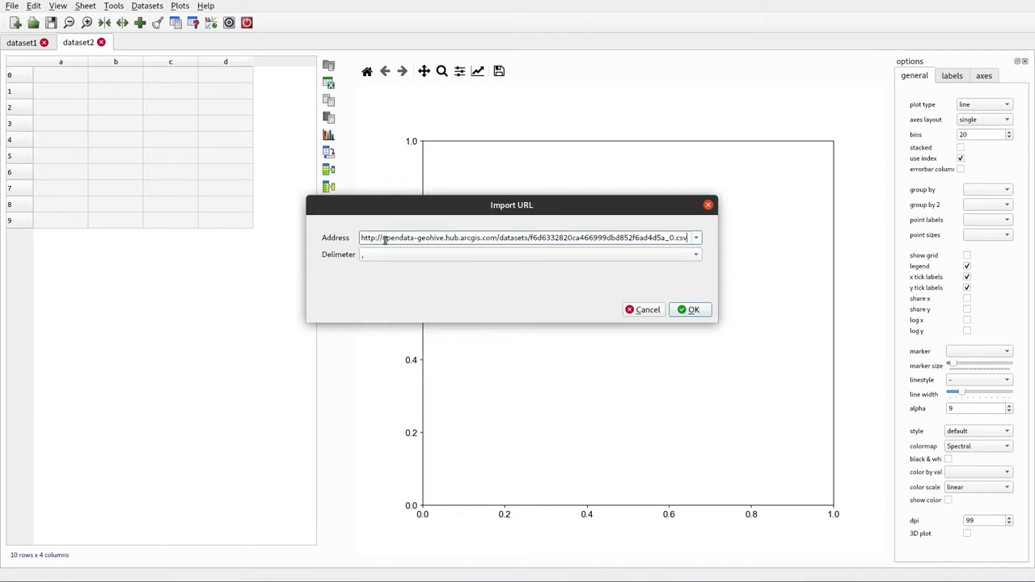
click(694, 309)
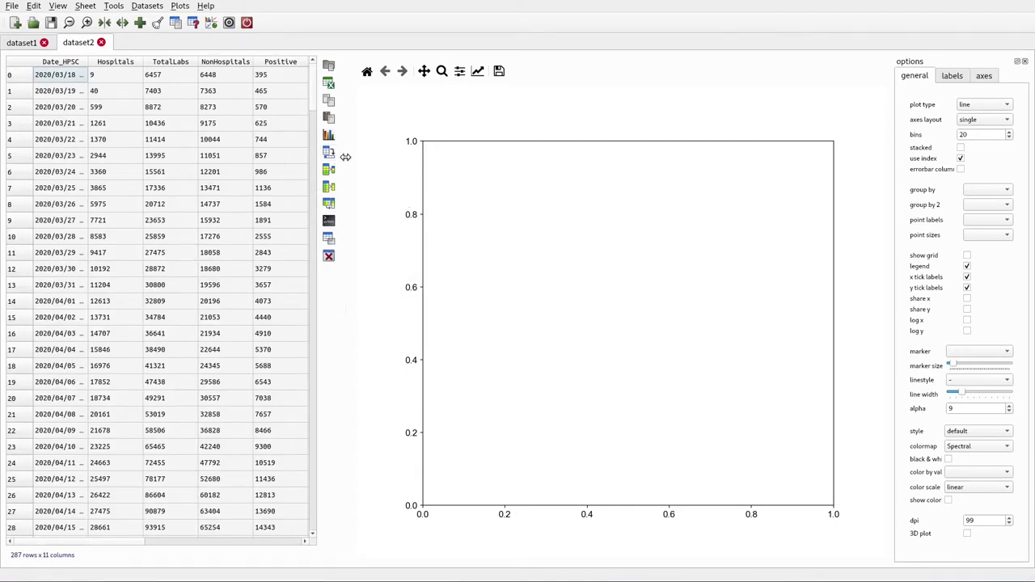
Examine the imported table's columns and their data types in its info summary
drag(345, 157, 392, 171)
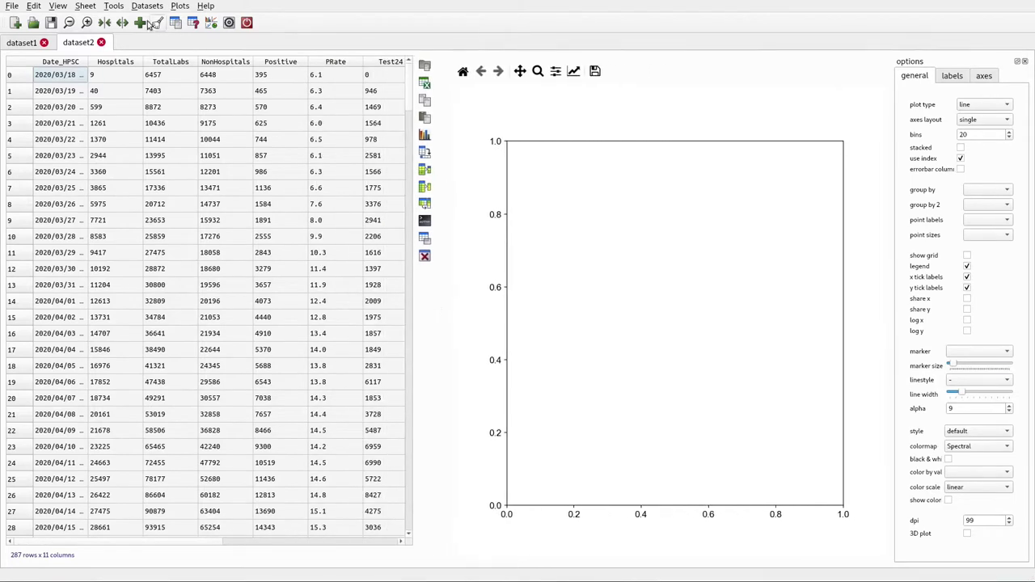
click(104, 23)
click(87, 23)
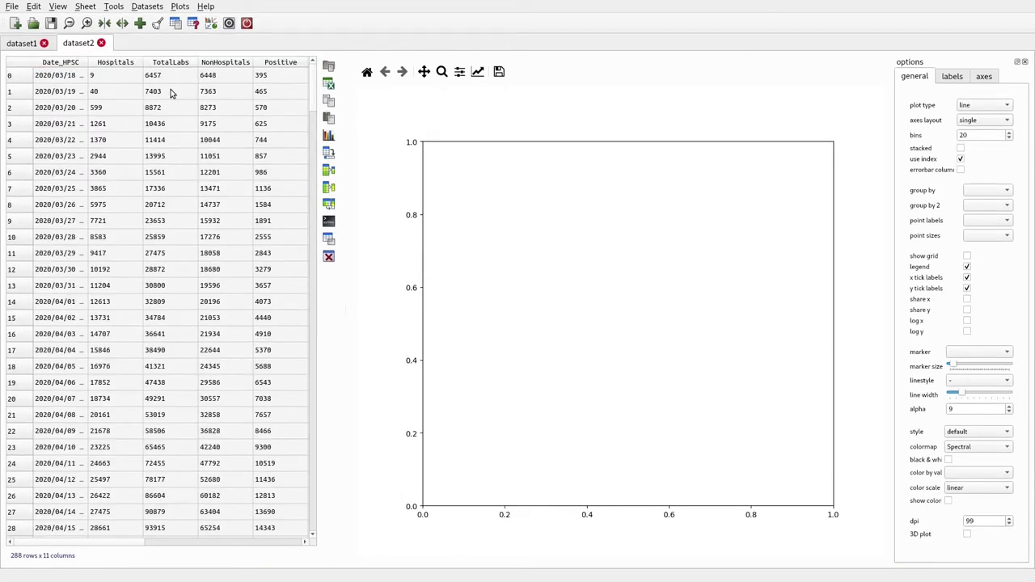
click(193, 26)
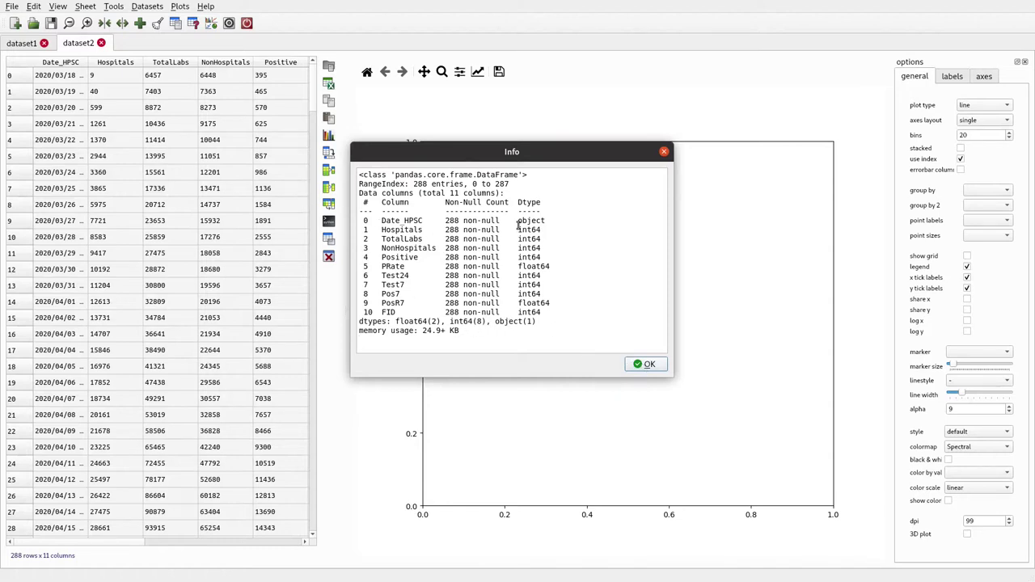
click(642, 364)
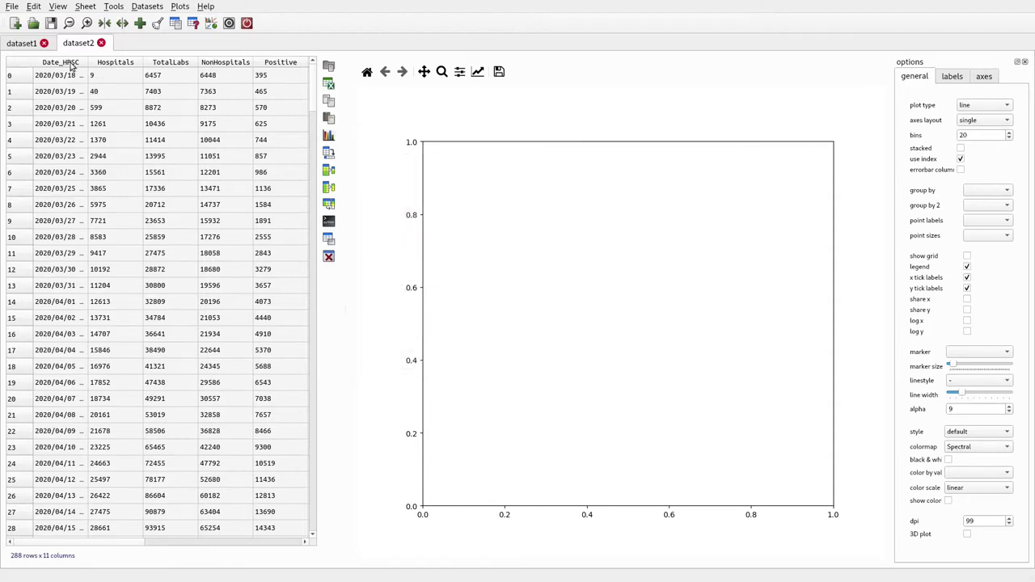
Convert the Date_HPSC column to datetime using the infer conversion format
right_click(70, 66)
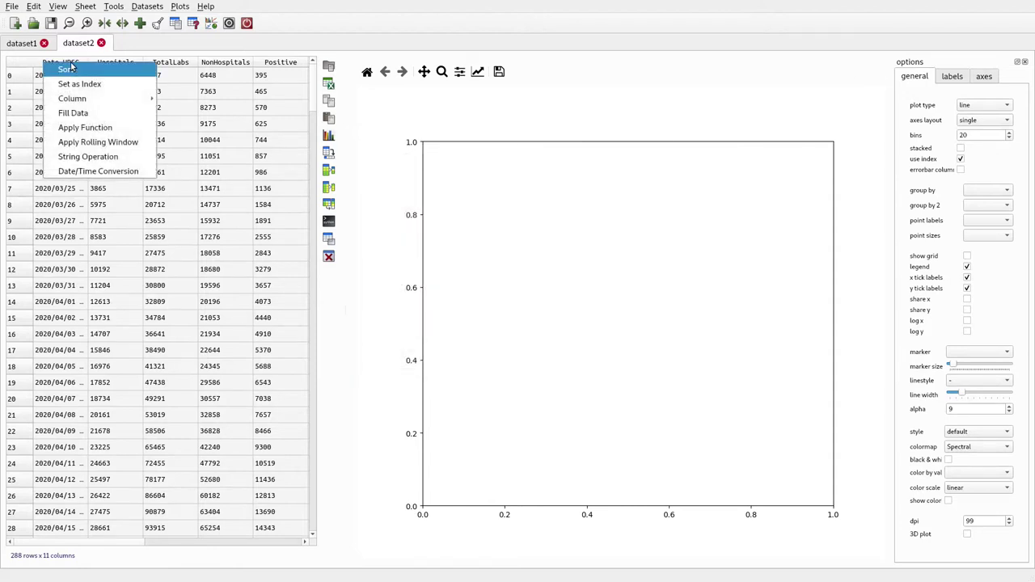
click(145, 173)
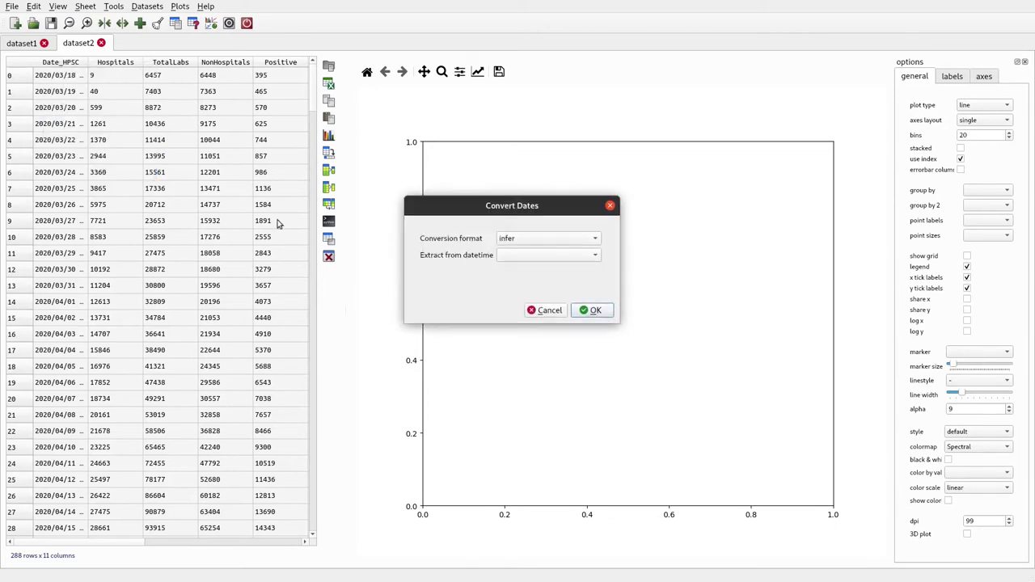
click(588, 310)
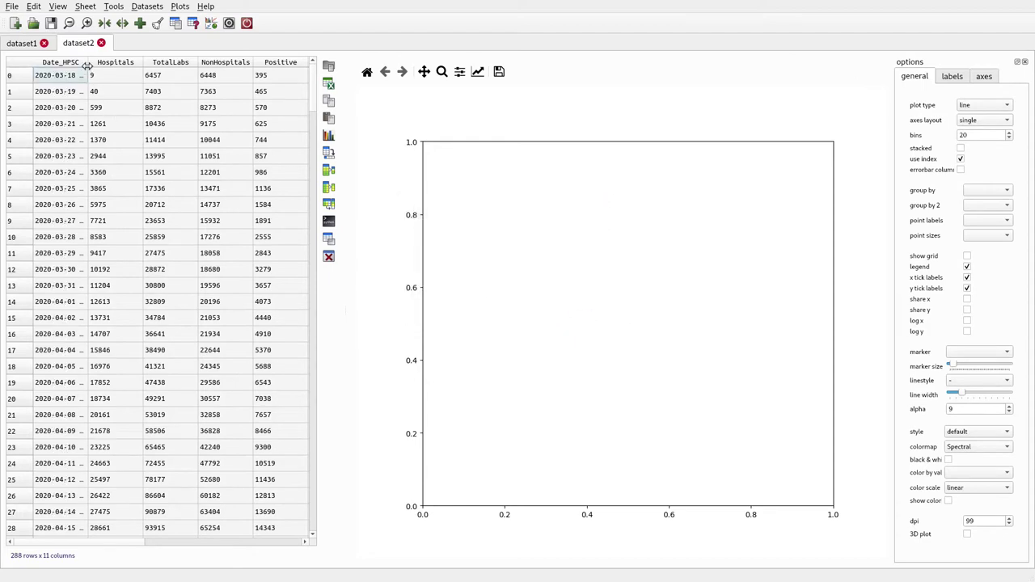
Widen the Date_HPSC column to show its full values and check its data type in the table info
drag(86, 64, 151, 73)
click(193, 23)
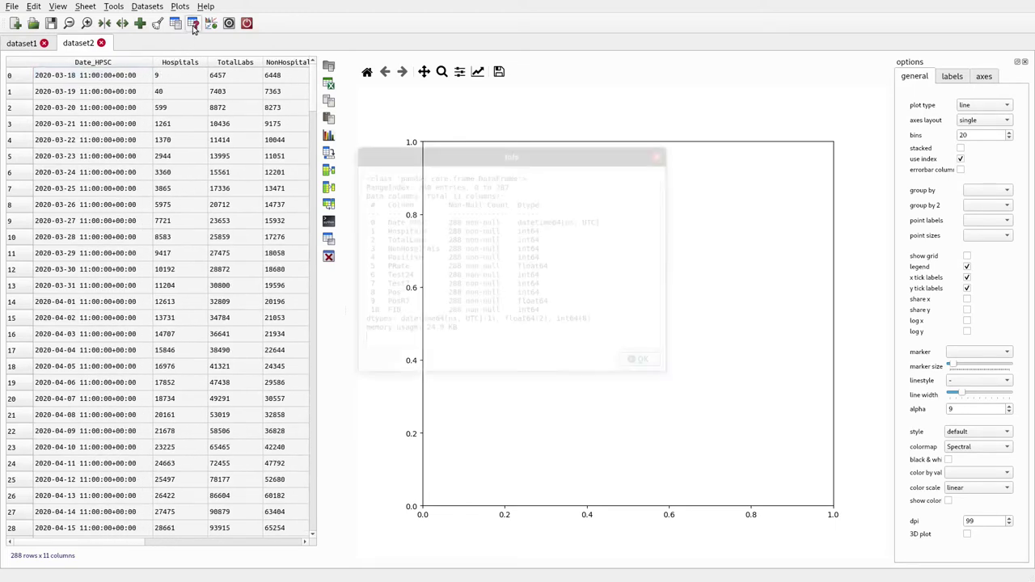
drag(517, 220, 607, 221)
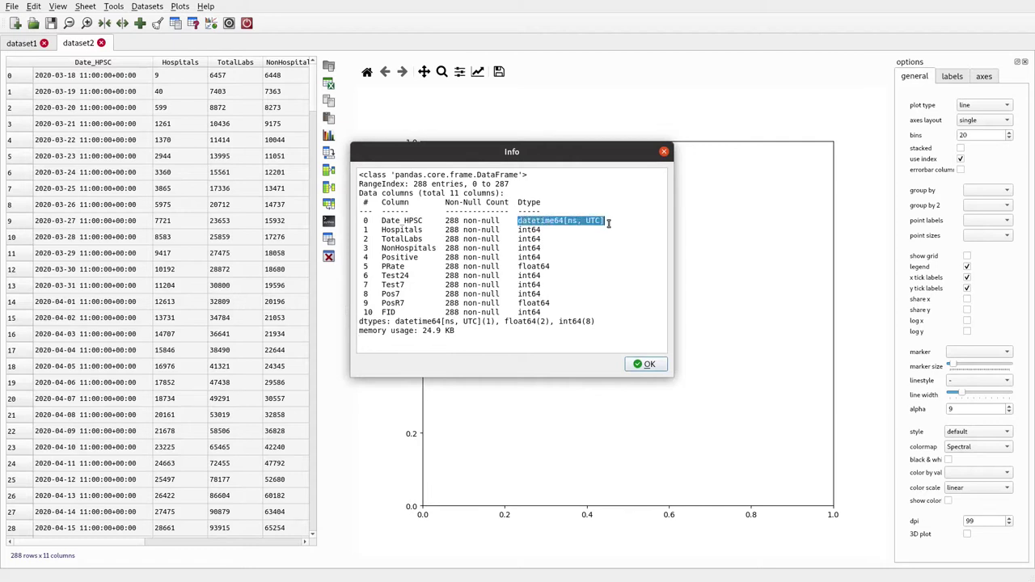
Close the table info and look through the Date_HPSC column from its first to its last row
click(644, 365)
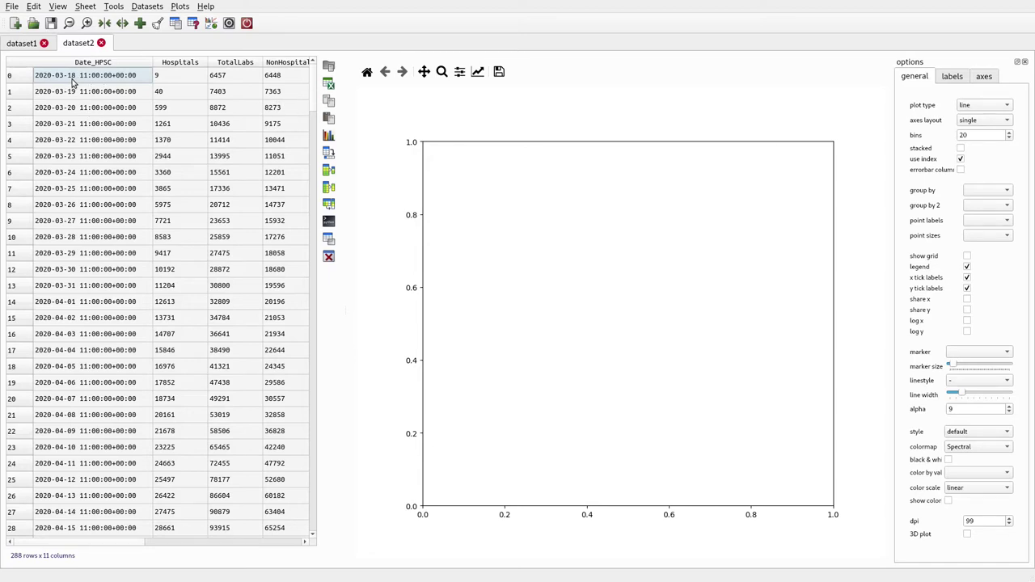
scroll(158, 299, down, 10)
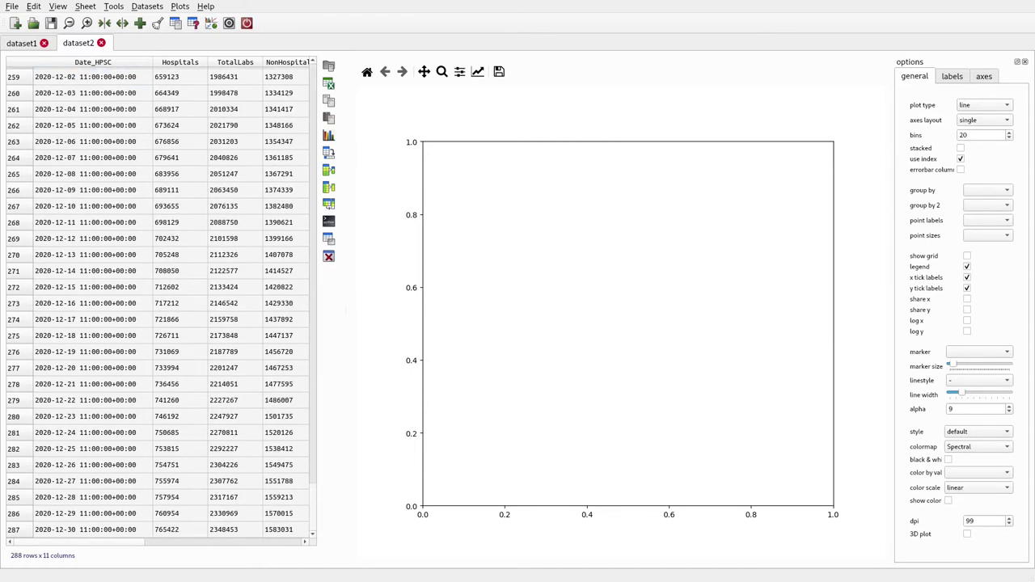
drag(313, 417, 312, 87)
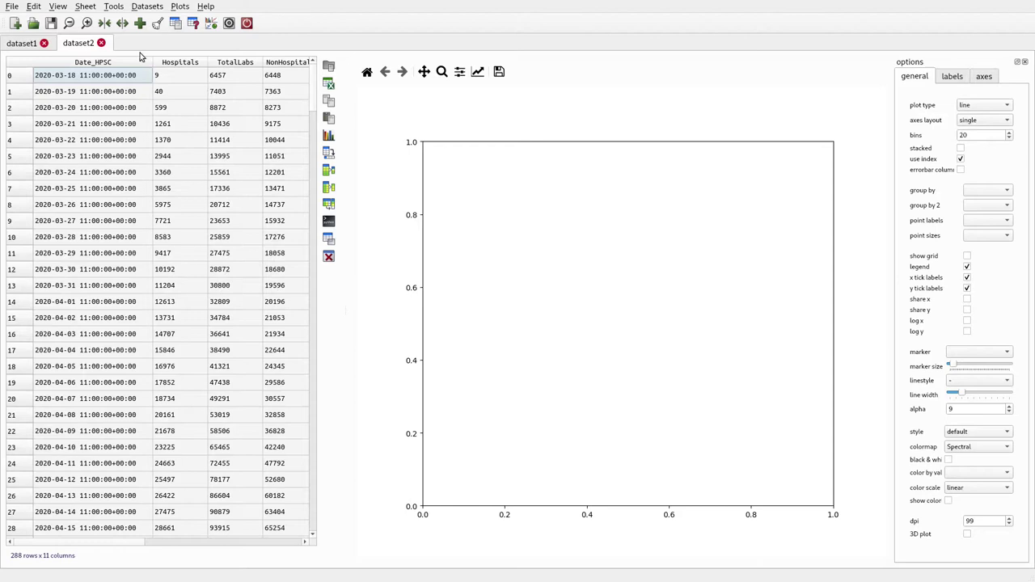
Narrow the columns and widen the table area to show the whole dataset, and inspect the Positive and Test24 columns
click(105, 22)
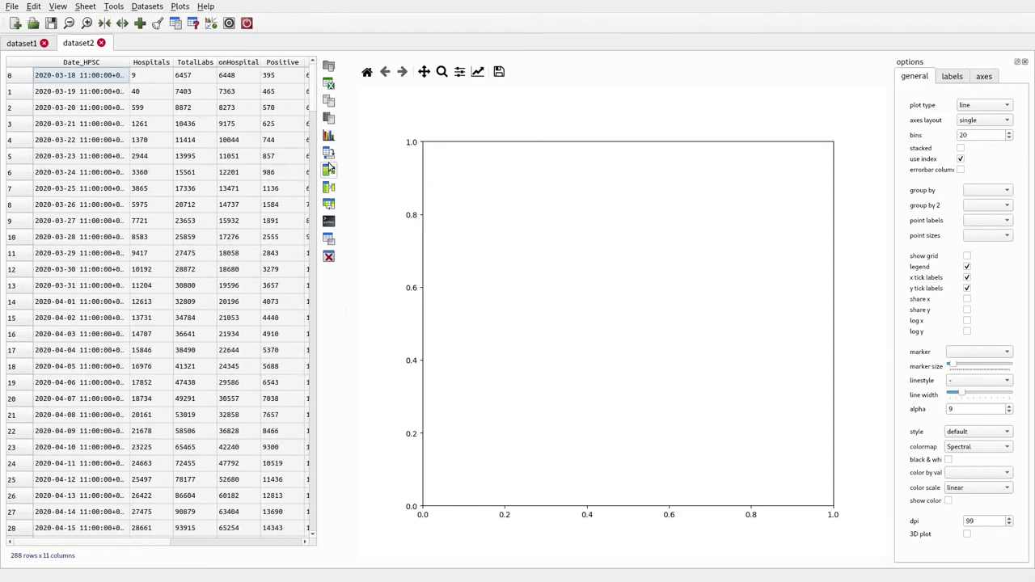
drag(346, 164, 626, 186)
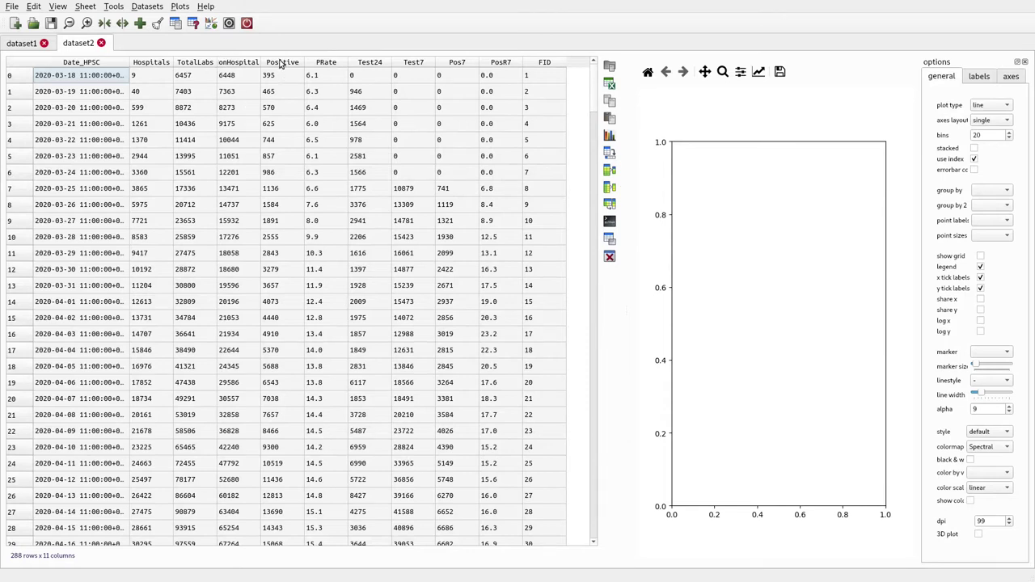
click(296, 78)
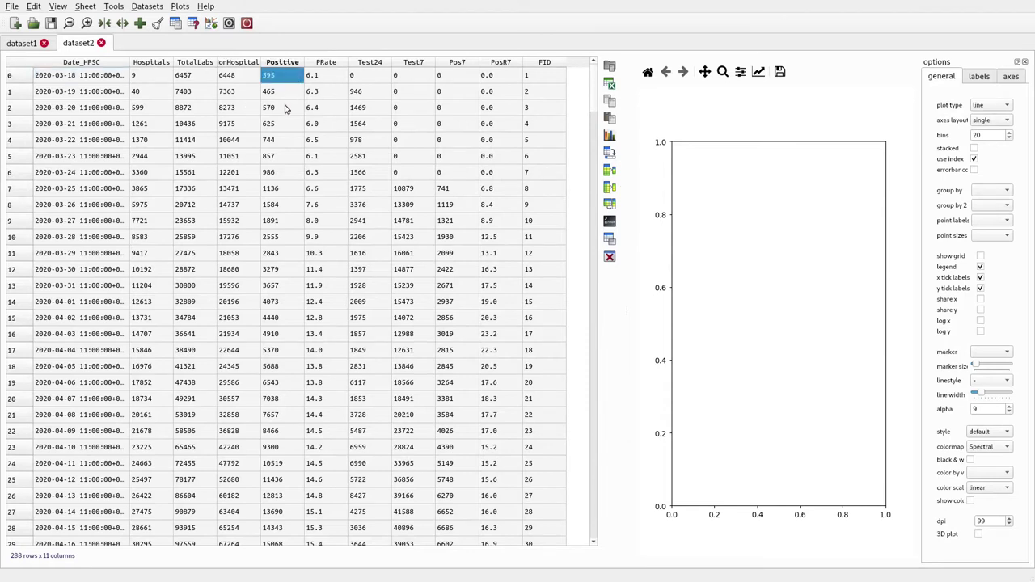
mouse_move(593, 105)
mouse_down()
mouse_move(603, 301)
mouse_move(587, 526)
mouse_move(589, 88)
mouse_up()
click(355, 107)
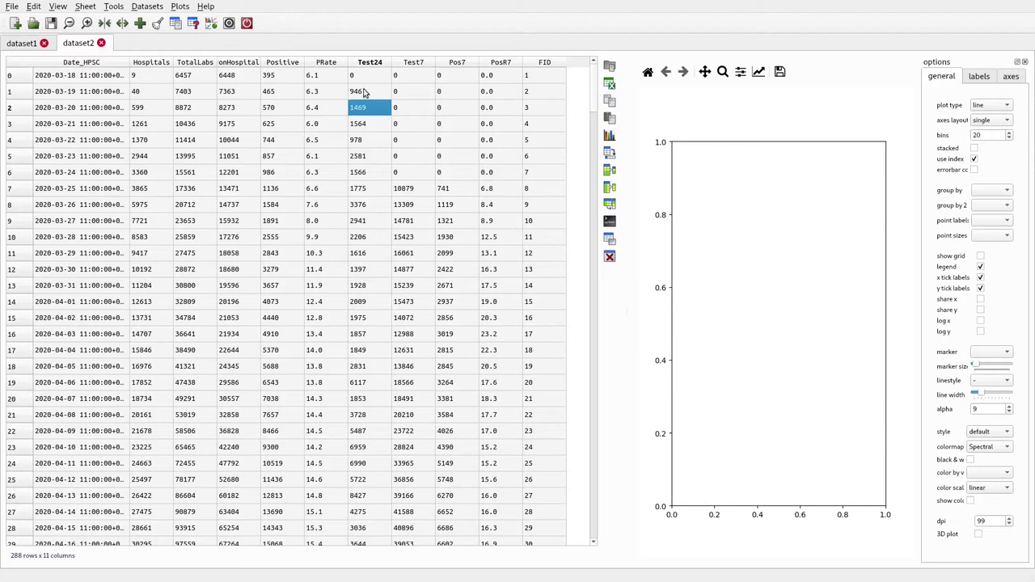
click(372, 63)
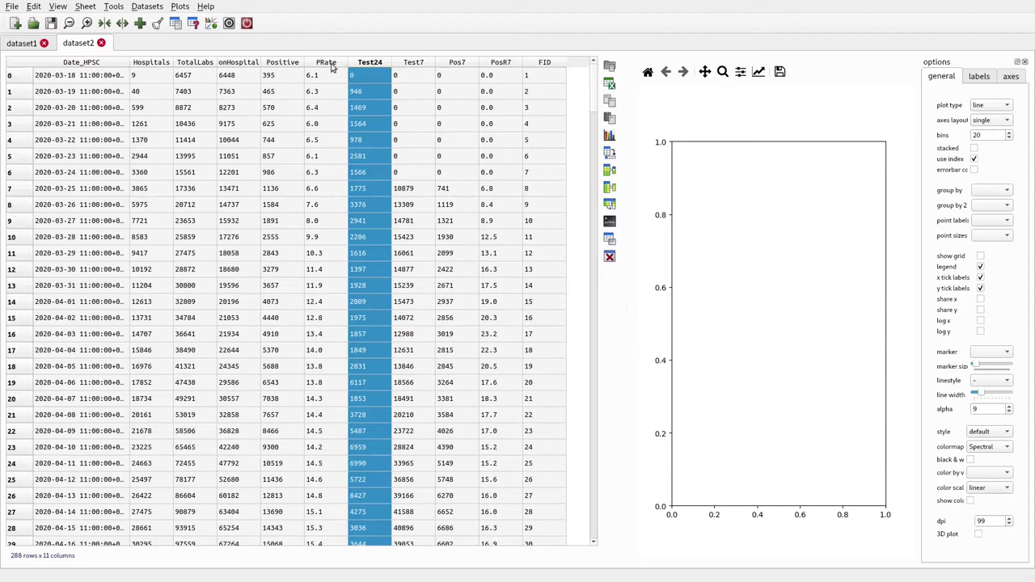
Apply the diff function to the Positive column as a new column, and widen it to show its full header
click(283, 64)
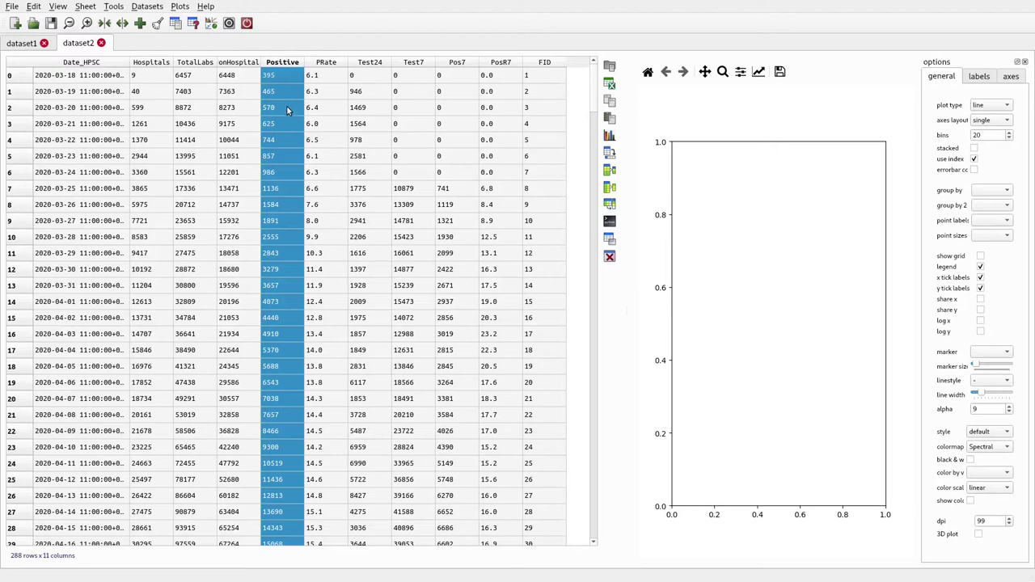
right_click(289, 65)
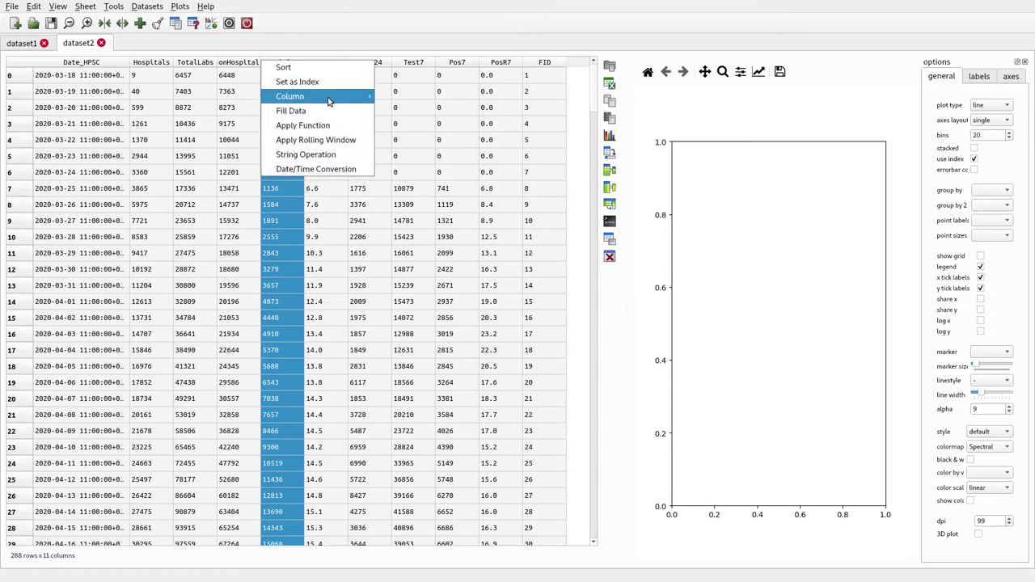
click(347, 125)
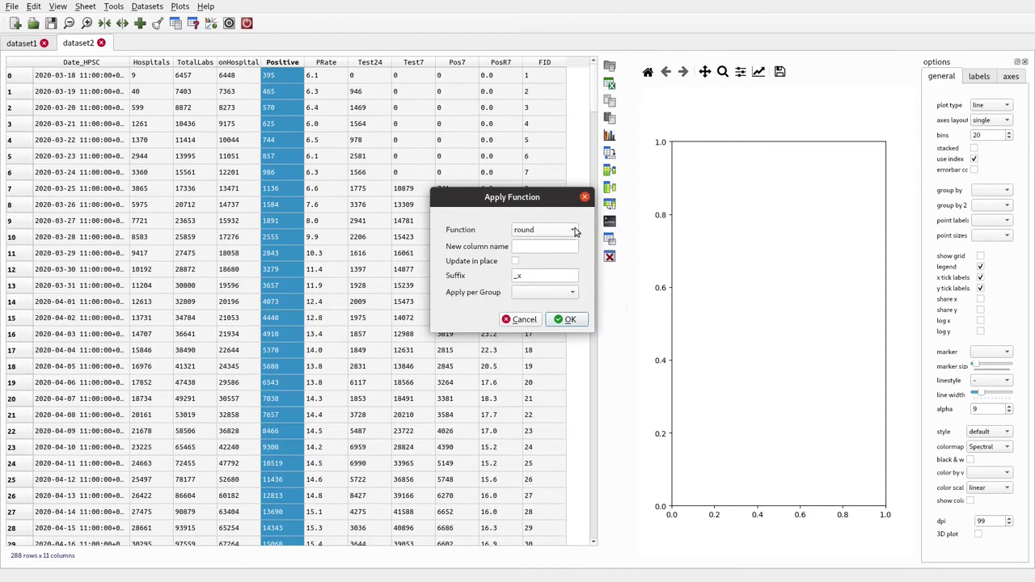
click(574, 231)
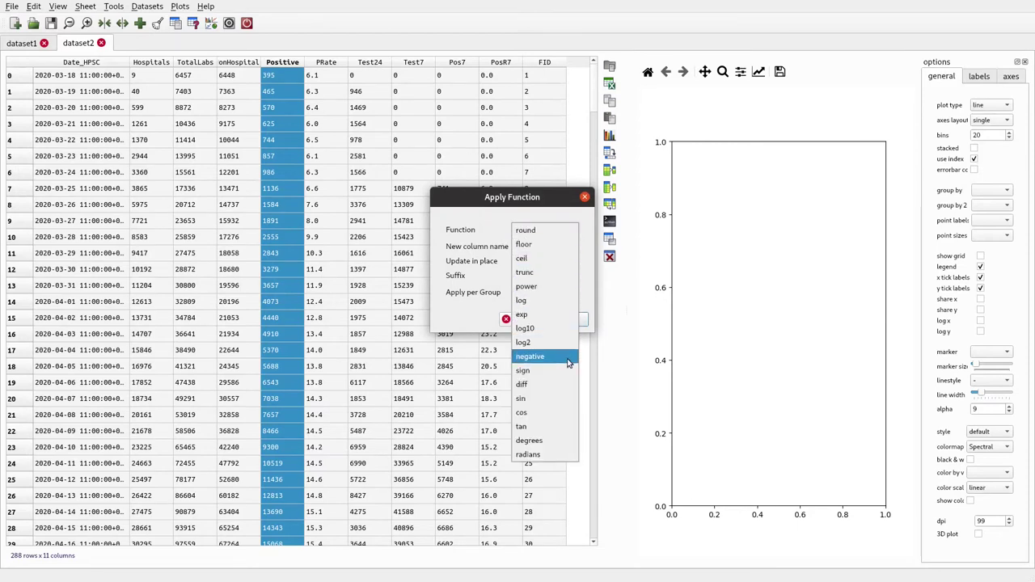
click(567, 384)
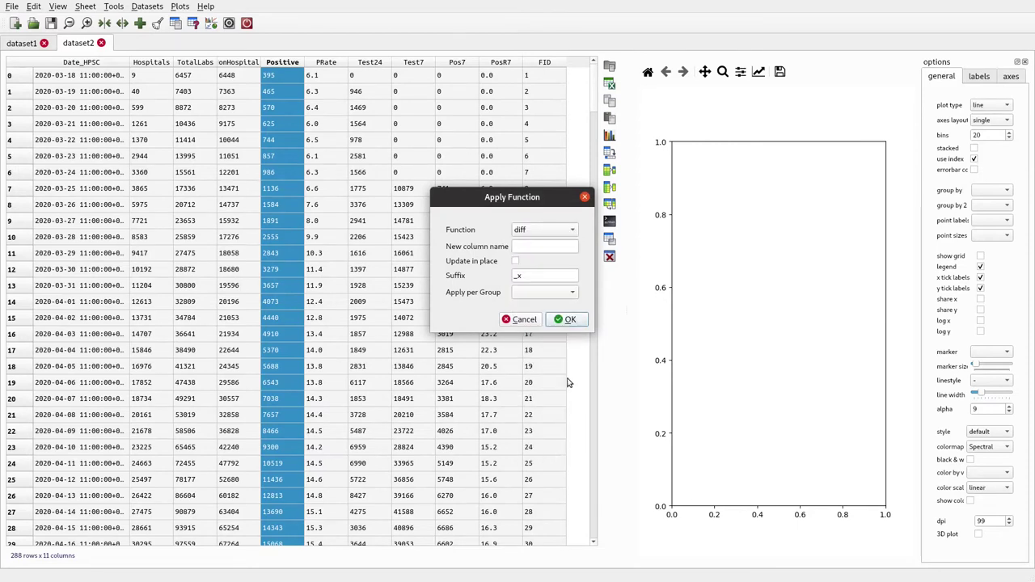
click(569, 323)
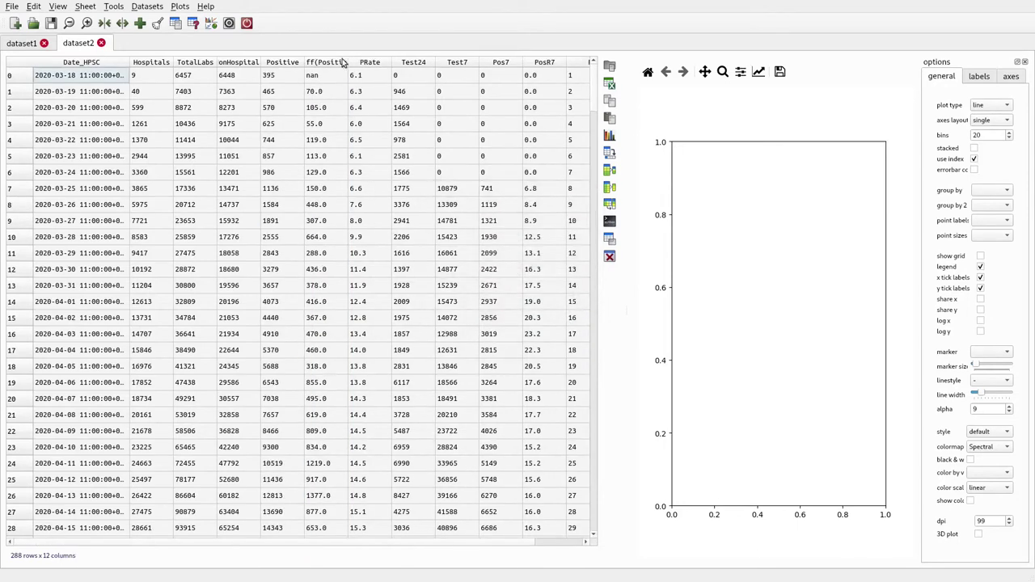
drag(348, 64, 376, 65)
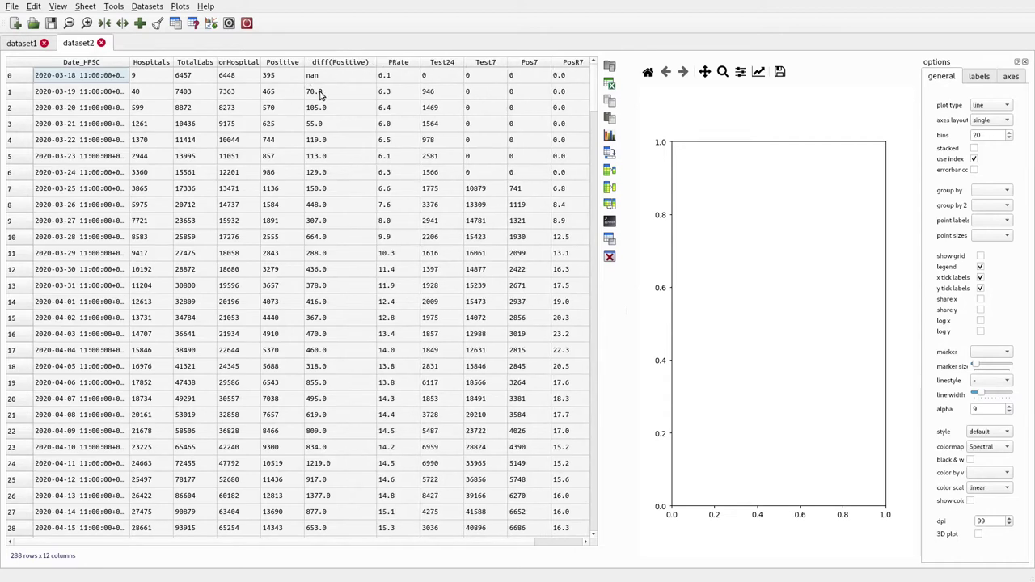
Compare the first rows of the Positive column with the corresponding daily differences in diff(Positive)
click(294, 96)
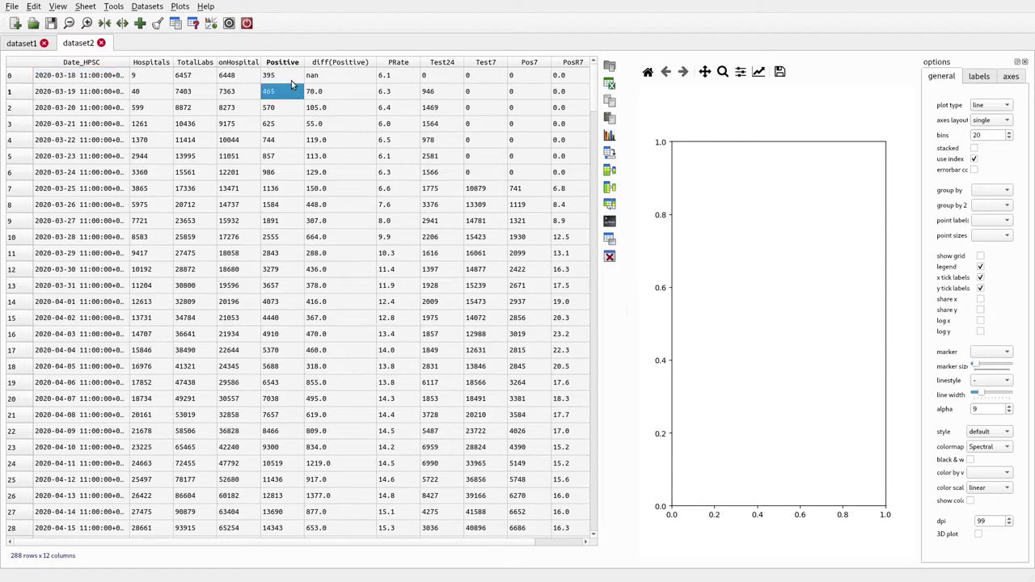
click(322, 93)
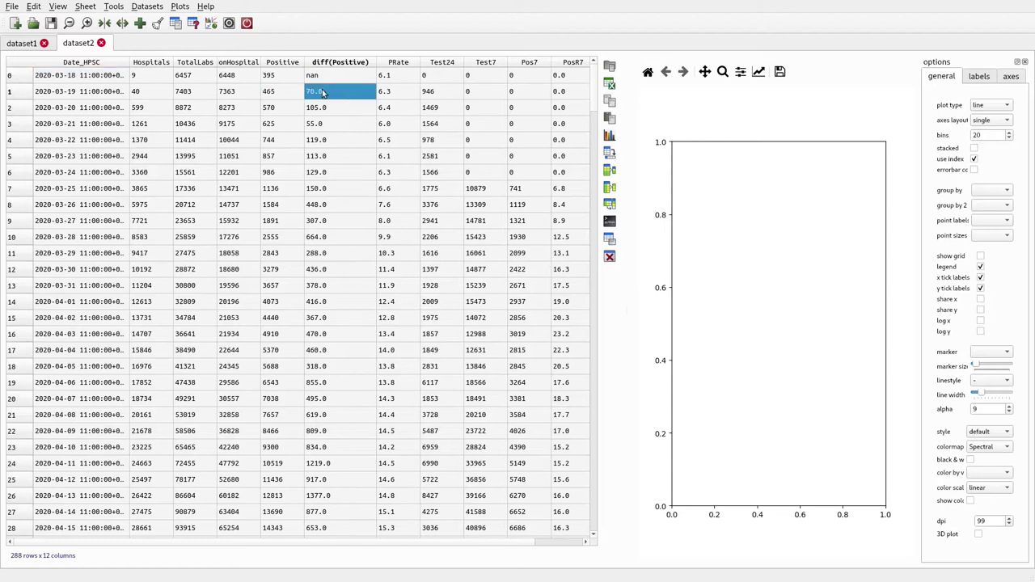
click(296, 111)
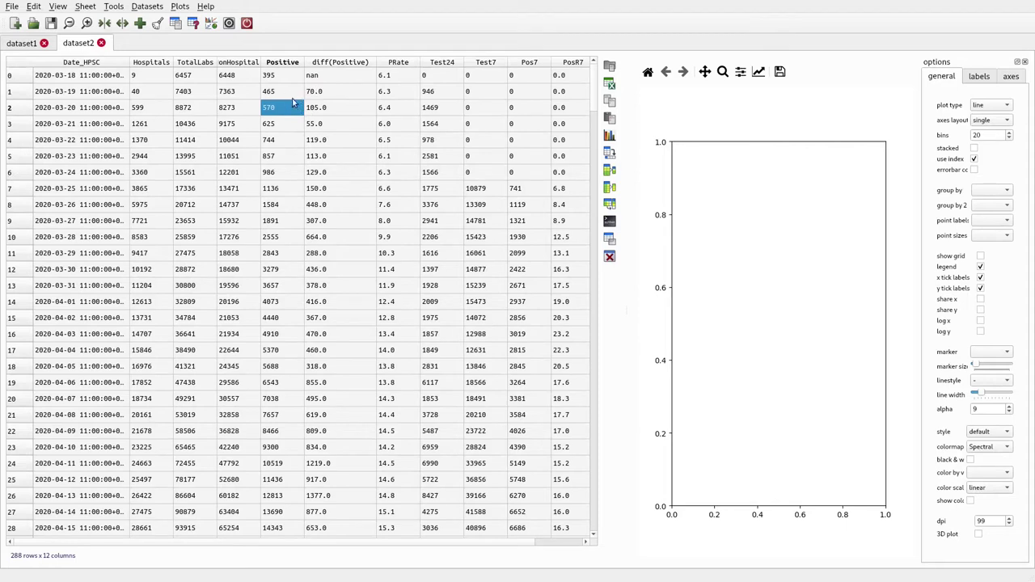
click(293, 96)
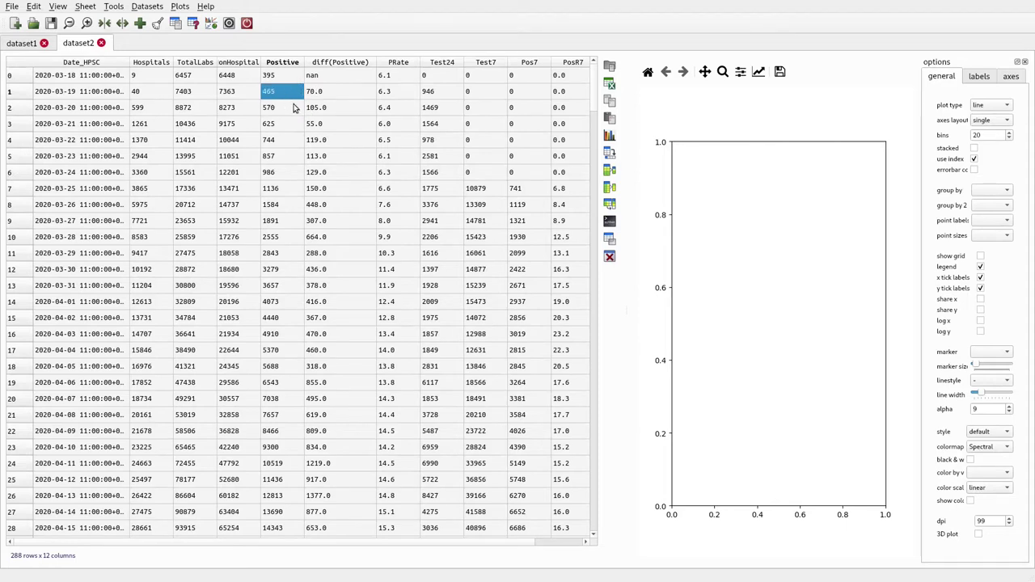
click(291, 110)
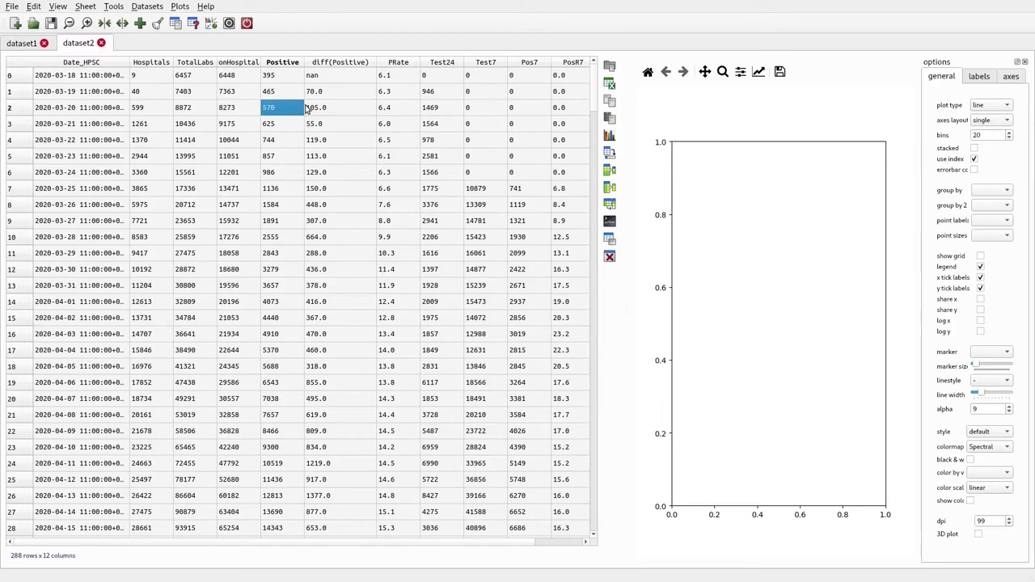
click(313, 108)
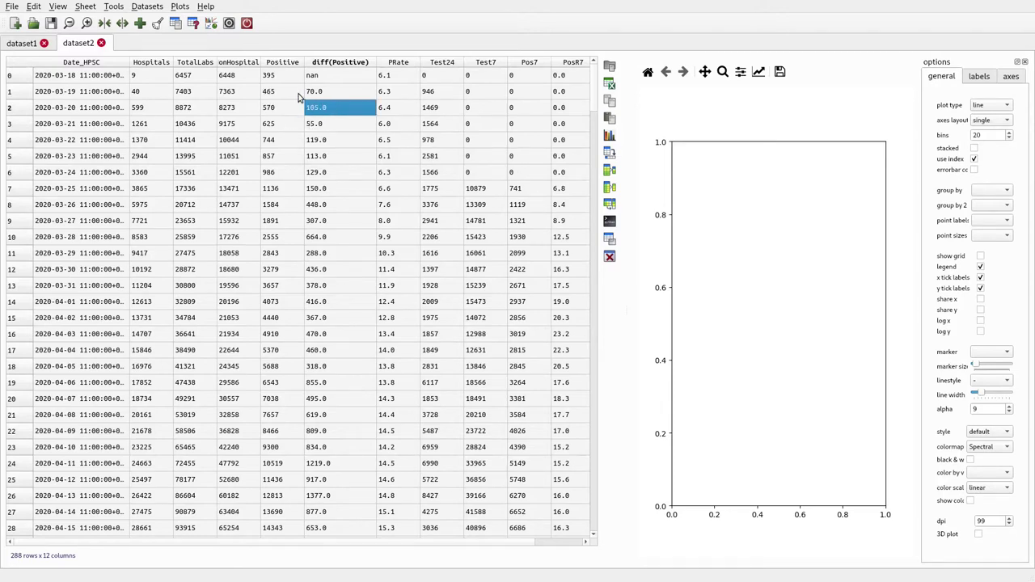
click(342, 125)
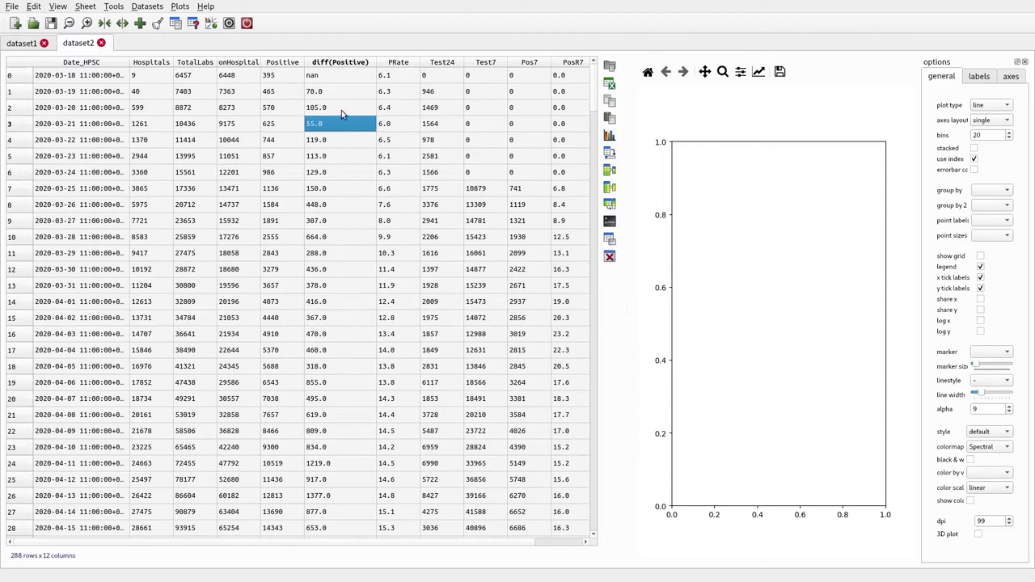
click(341, 111)
click(340, 96)
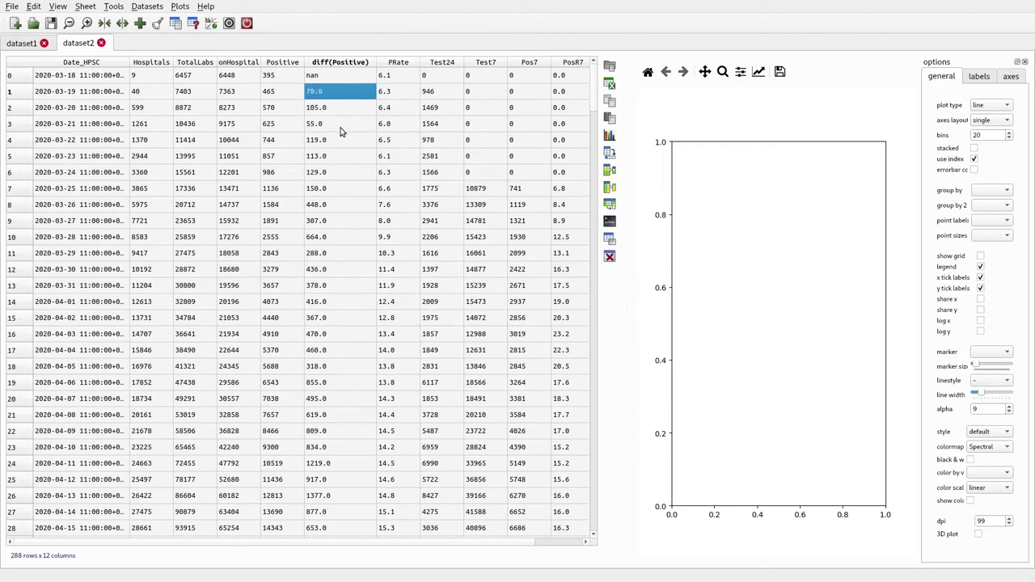
click(335, 137)
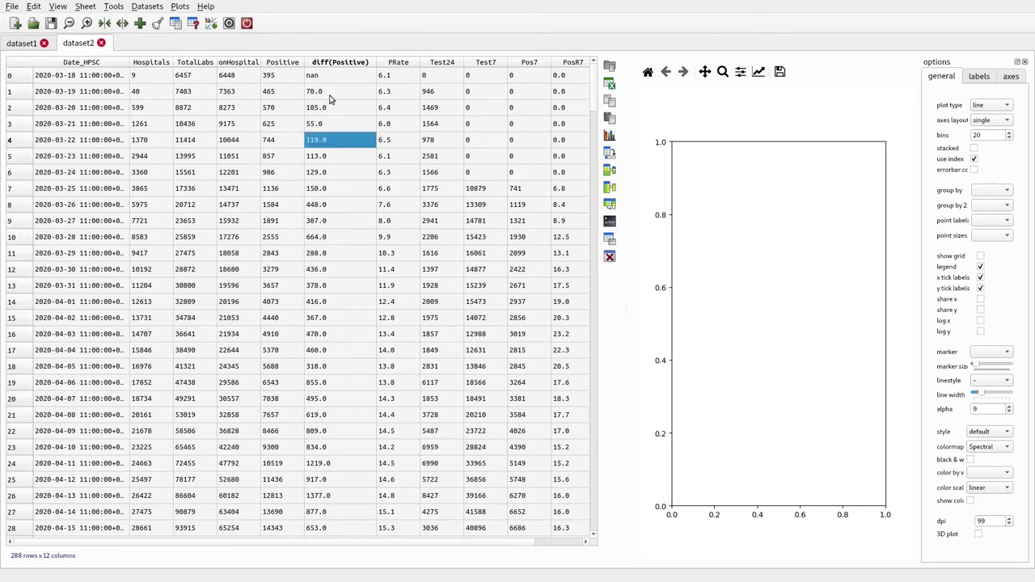
click(292, 97)
Rename the diff(Positive) column to Pos24 and move it directly after the Date_HPSC column
click(325, 64)
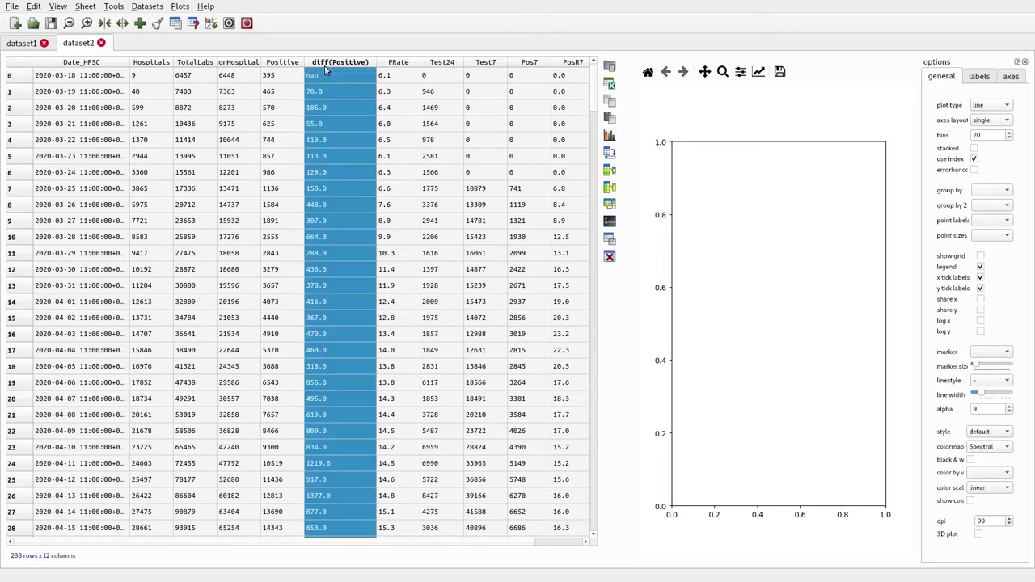
right_click(326, 65)
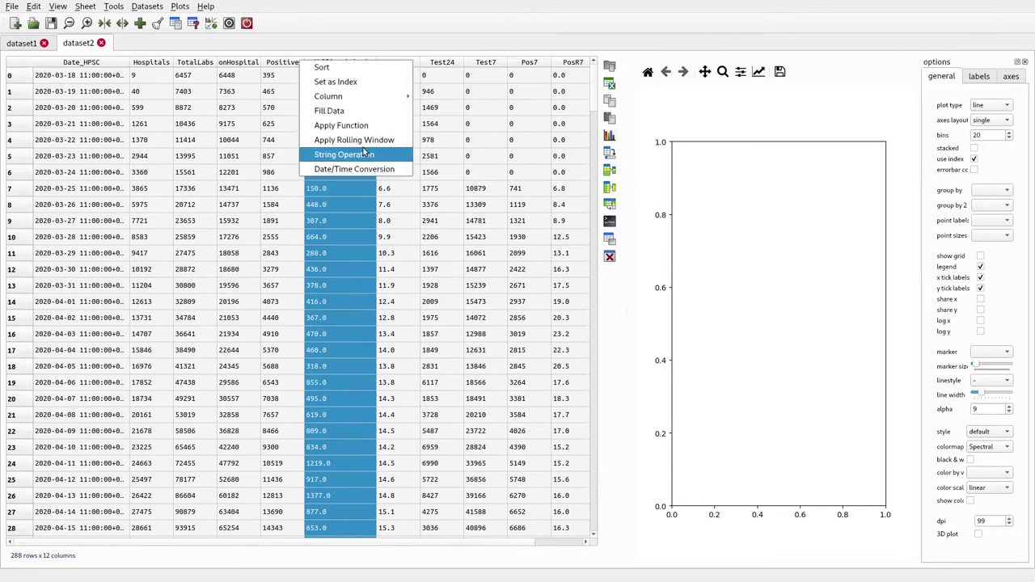
mouse_move(363, 99)
click(457, 110)
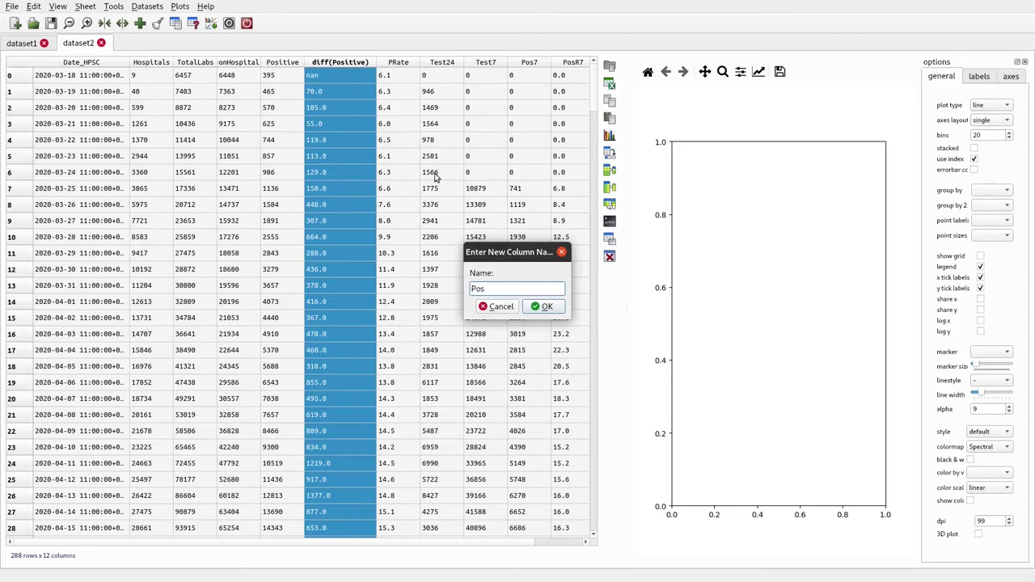
click(547, 307)
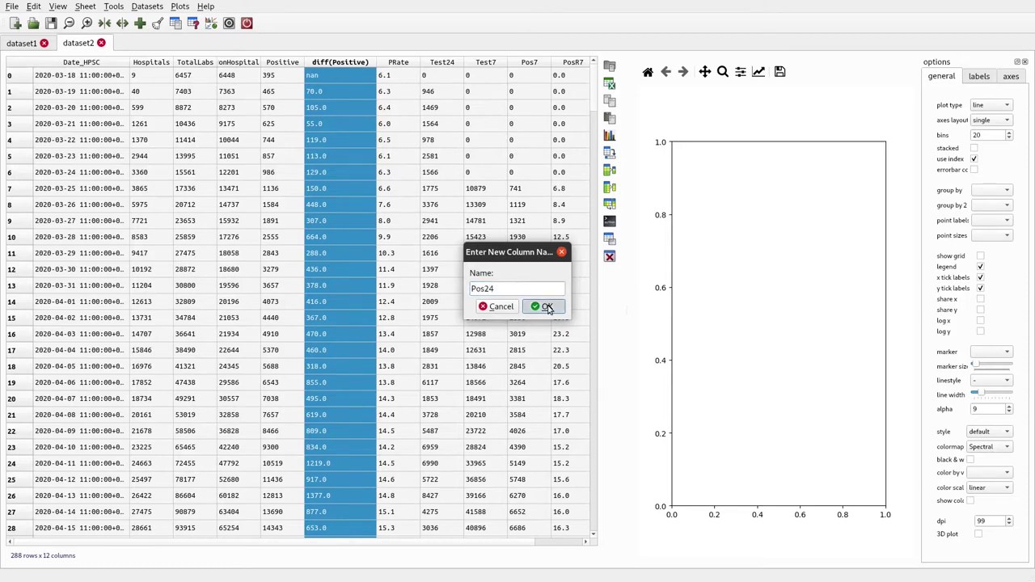
drag(369, 63, 346, 63)
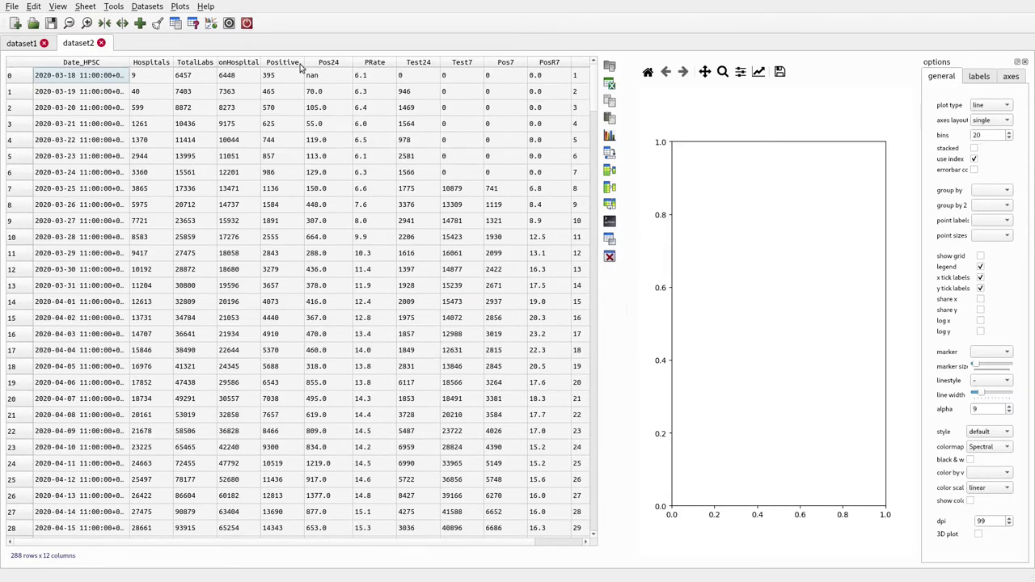
drag(325, 65, 139, 70)
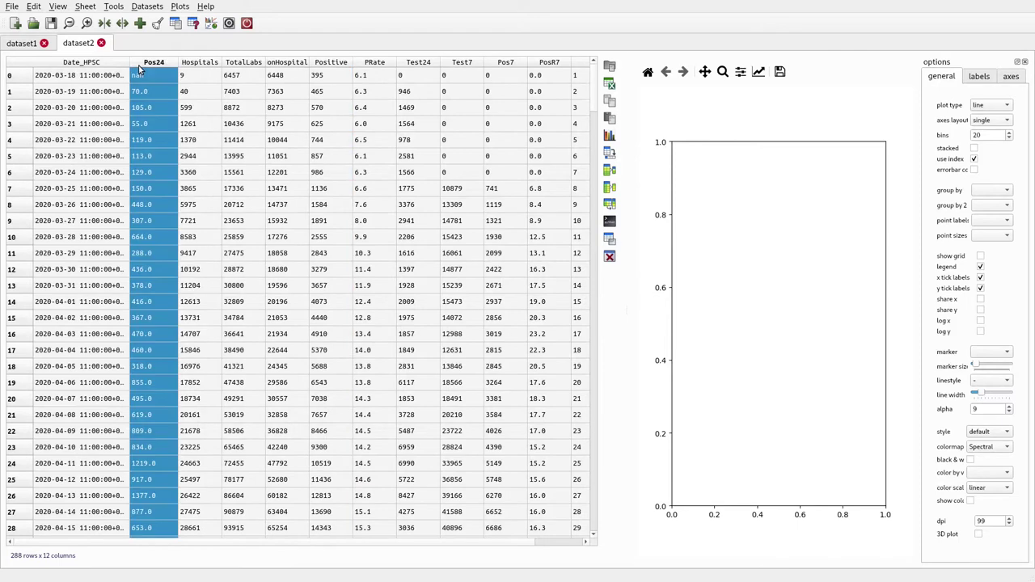
Plot the Date_HPSC and Pos24 columns together as a line plot
click(118, 66)
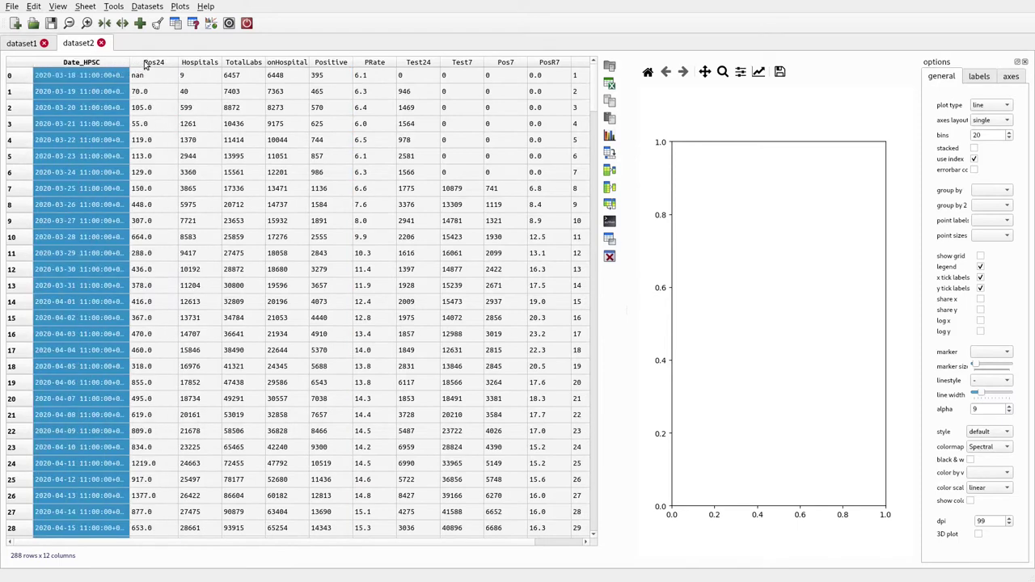
shift+click(147, 64)
click(609, 138)
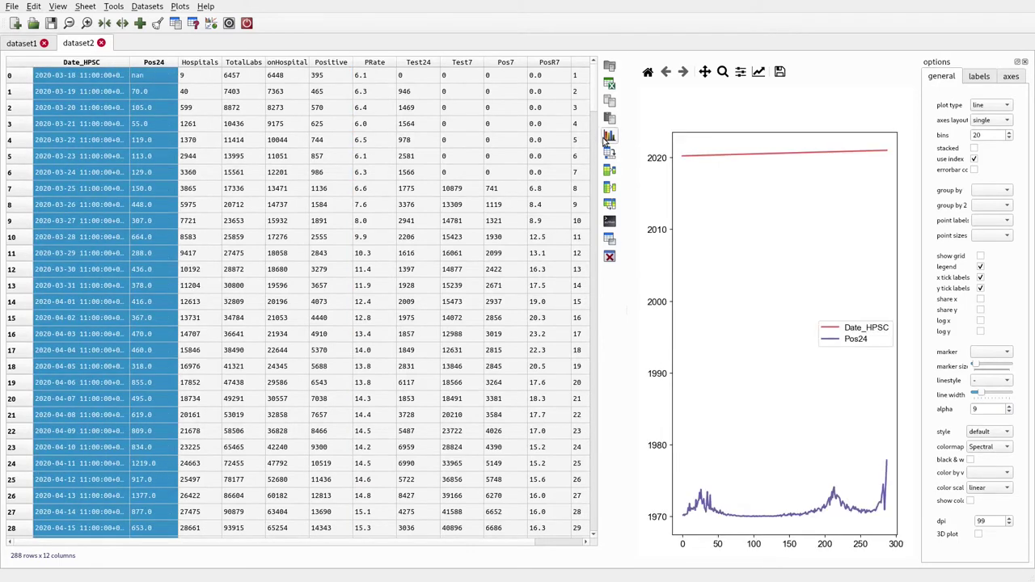
Enlarge the plot area and replot Pos24 against Date_HPSC with the use index option turned off
drag(622, 150, 320, 159)
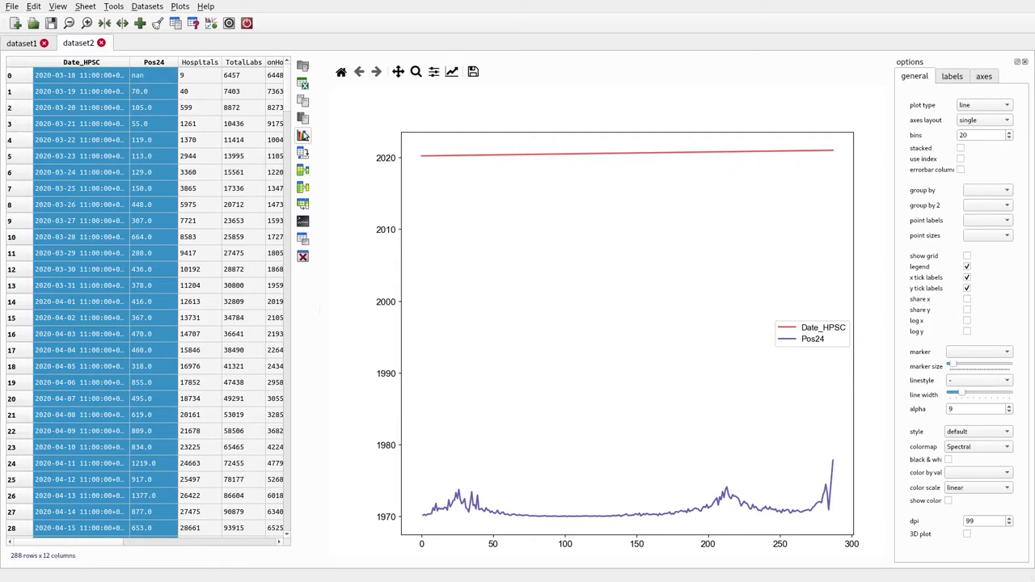
click(303, 136)
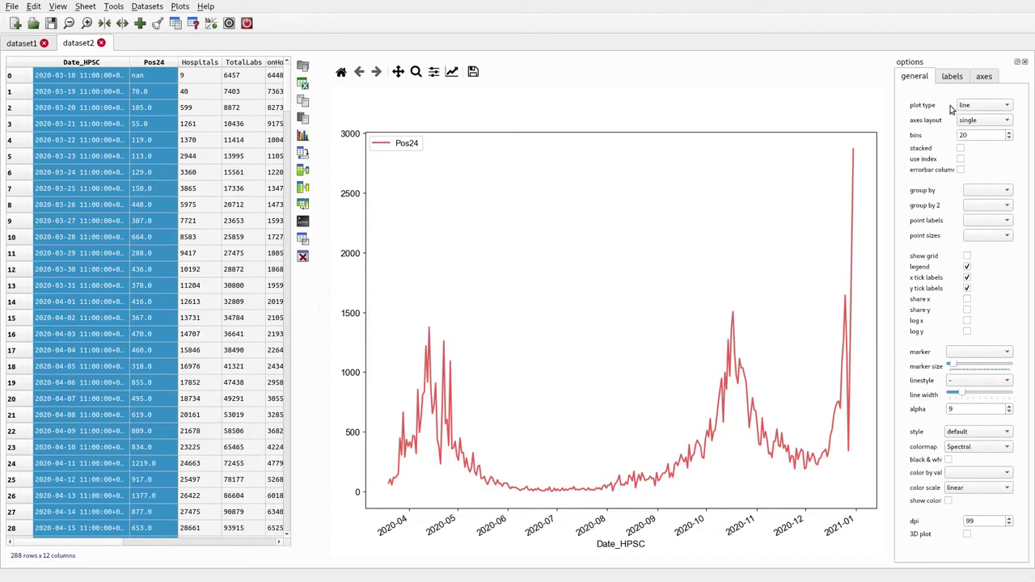
Set the axis formatter to date and replot Pos24 against Date_HPSC
click(982, 80)
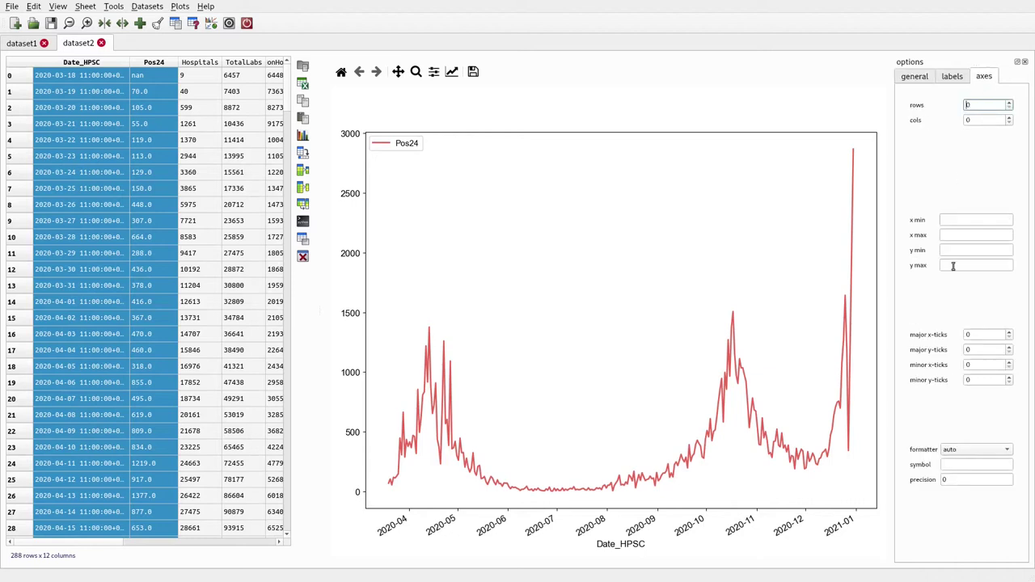
click(966, 457)
click(968, 464)
click(303, 135)
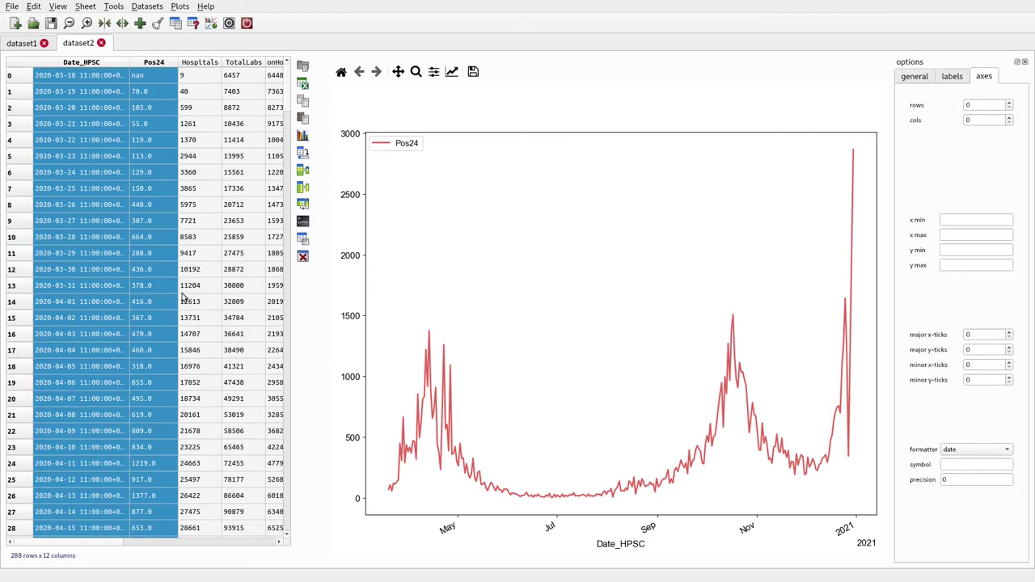
Bring the Test24 and Test7 columns next to Pos24 and widen the table area to show more columns
click(239, 155)
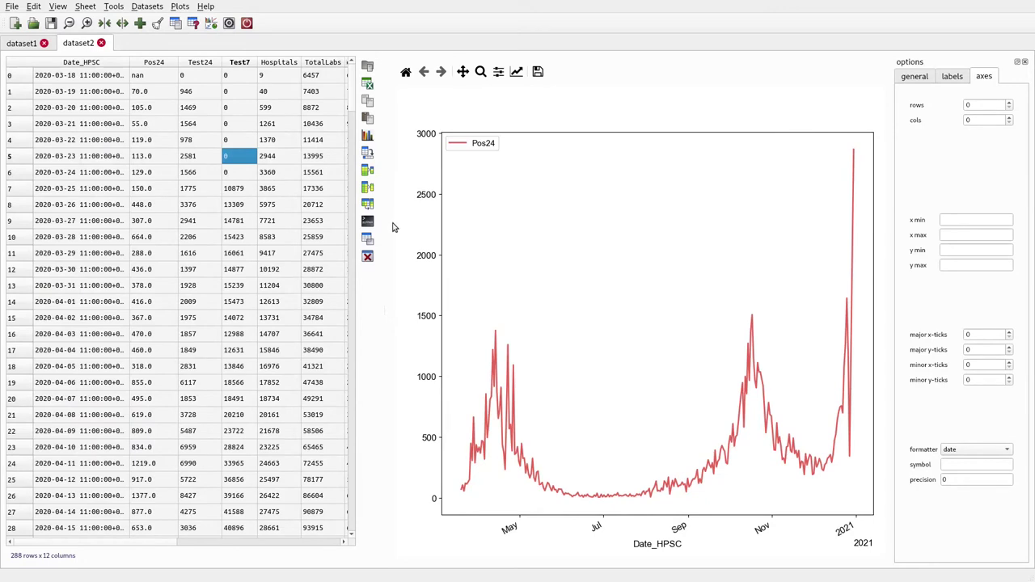
drag(384, 223, 547, 228)
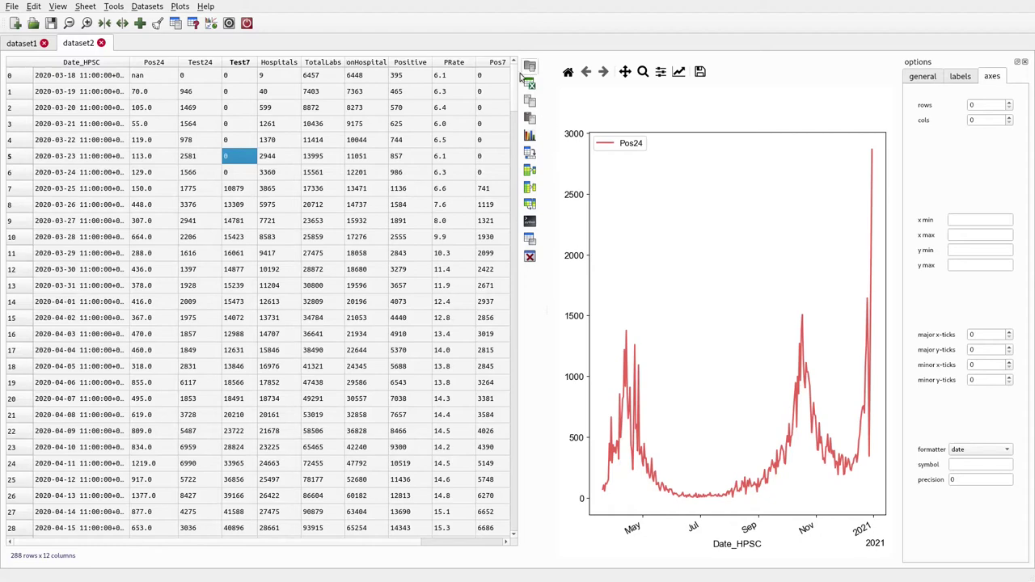
mouse_move(512, 85)
mouse_down()
mouse_move(504, 430)
mouse_move(509, 73)
mouse_up()
Apply the divide function to the Pos24 and Test24 columns to create a new column
click(155, 63)
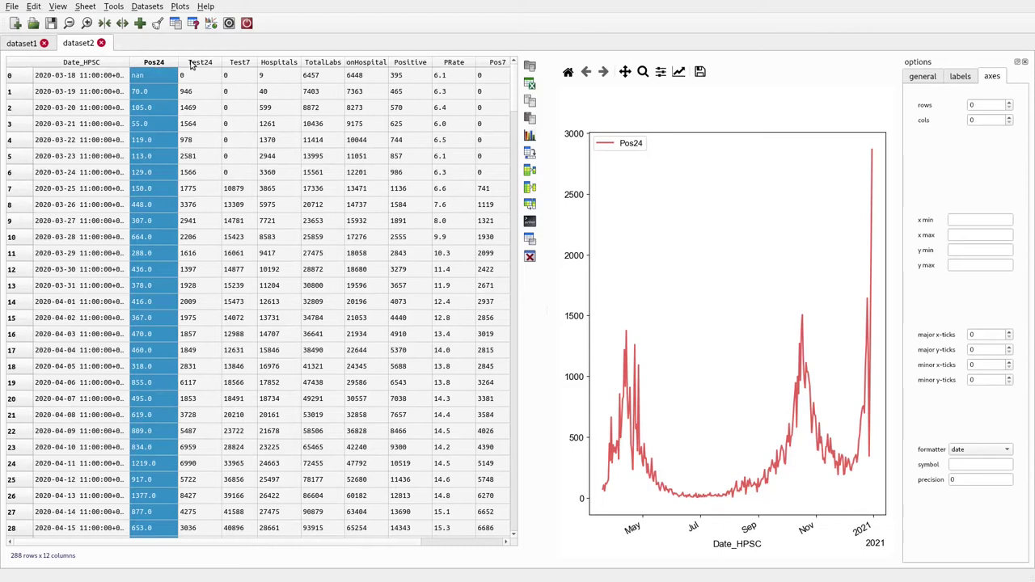
shift+click(199, 62)
right_click(165, 60)
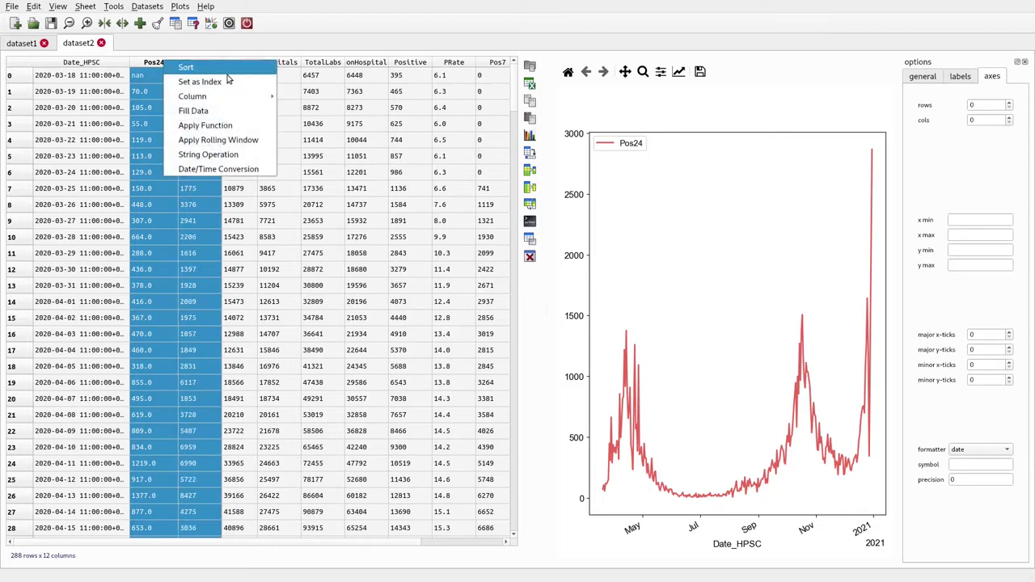
mouse_move(246, 96)
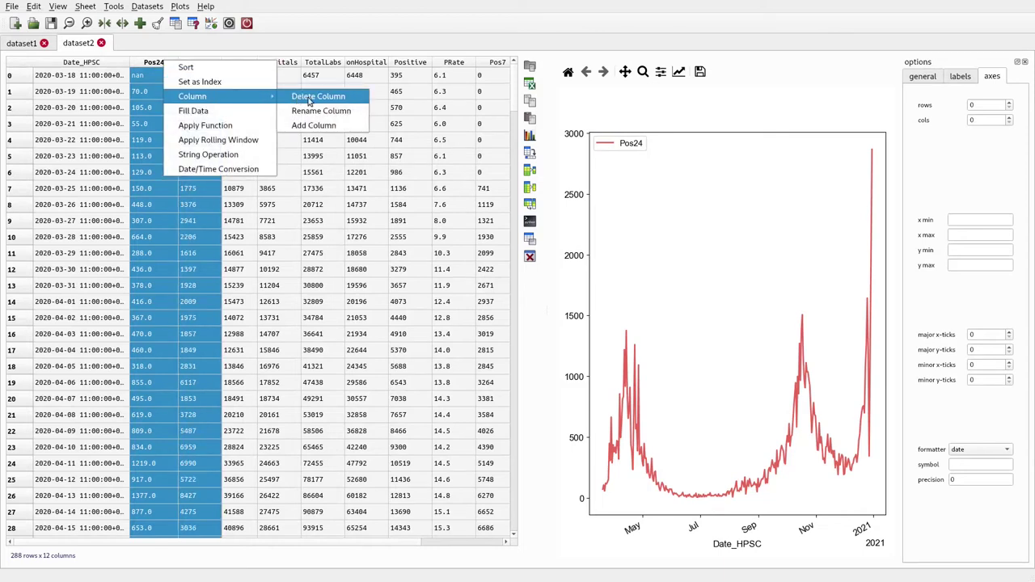
click(237, 126)
click(527, 233)
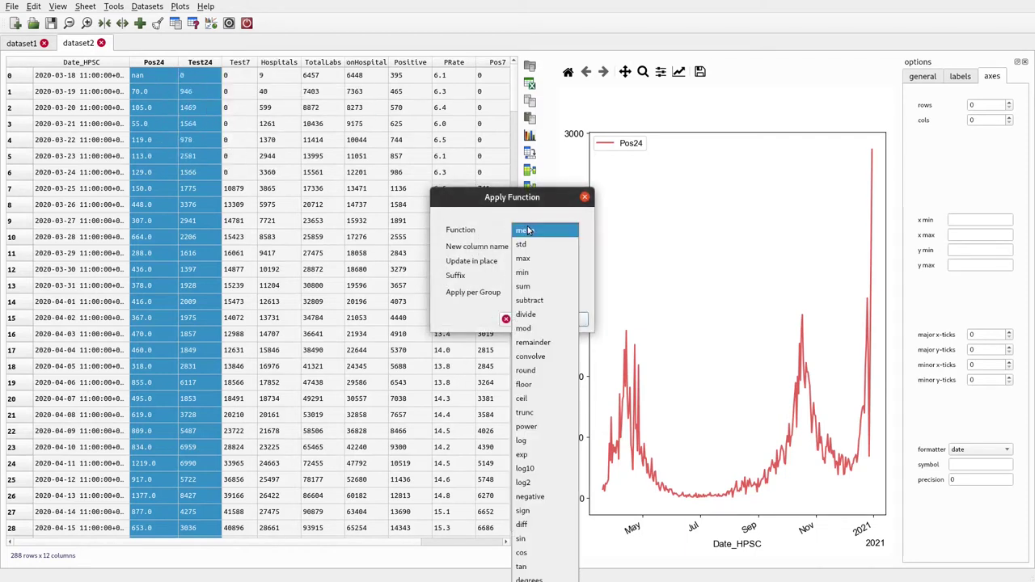
click(544, 315)
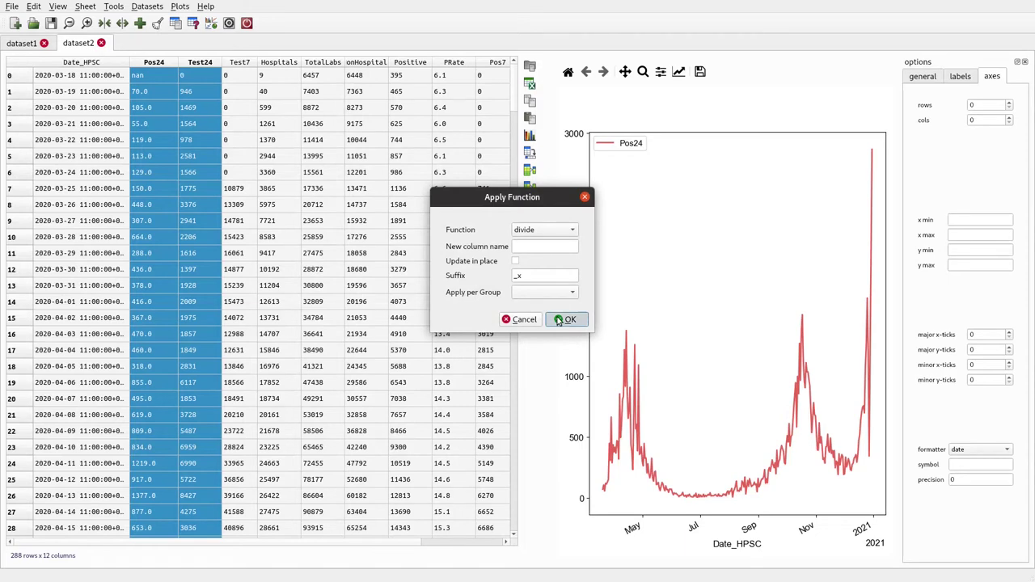
click(566, 320)
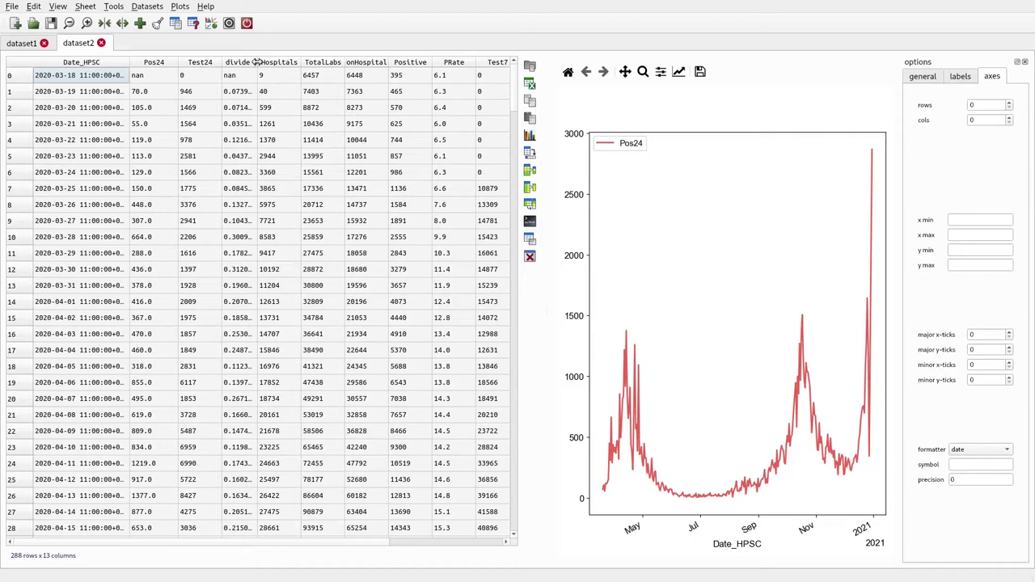
Widen the new Pos24 divide Test24 column and rename it rate
drag(255, 62, 316, 63)
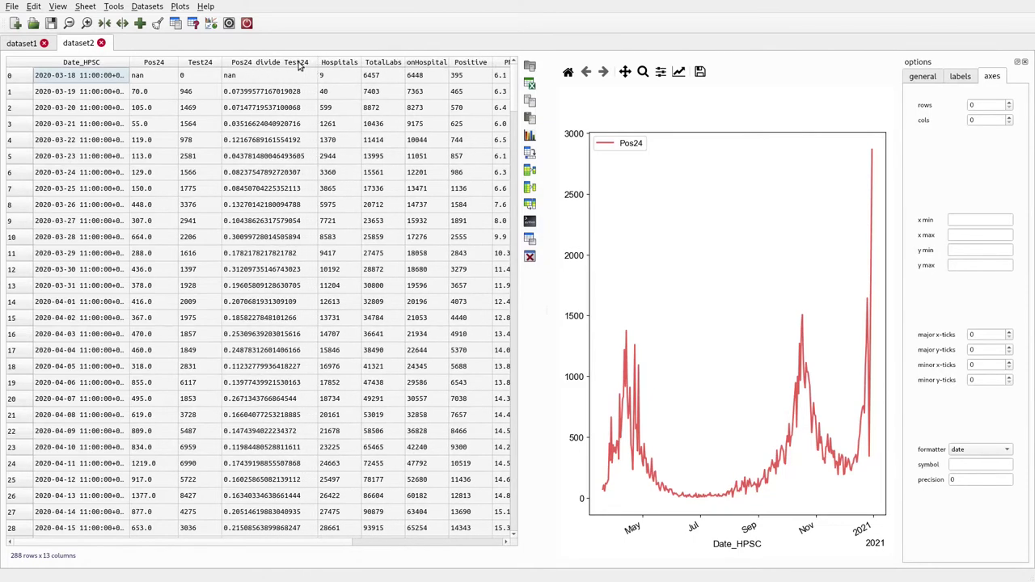
right_click(272, 63)
mouse_move(323, 98)
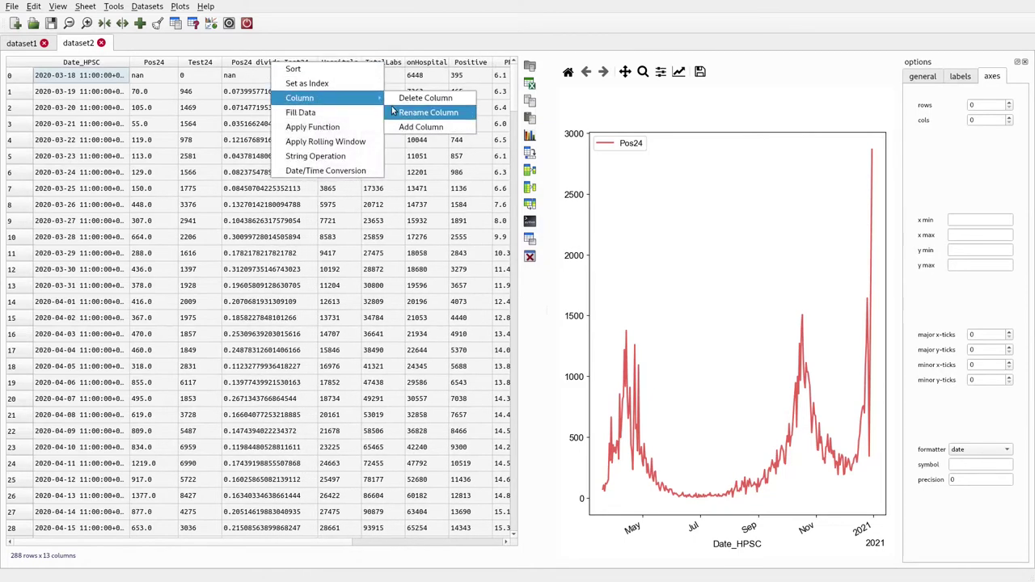
click(395, 112)
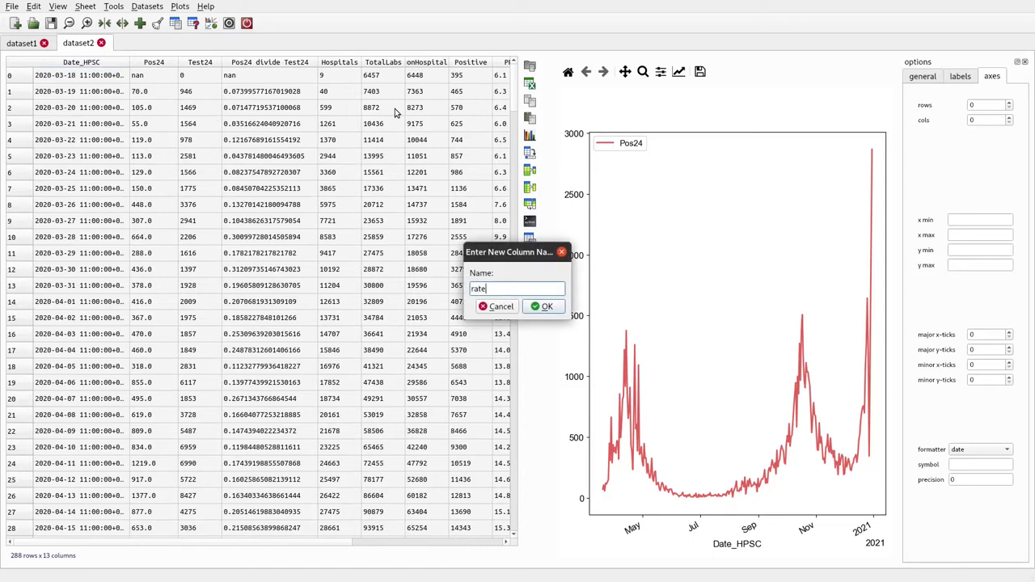
click(538, 306)
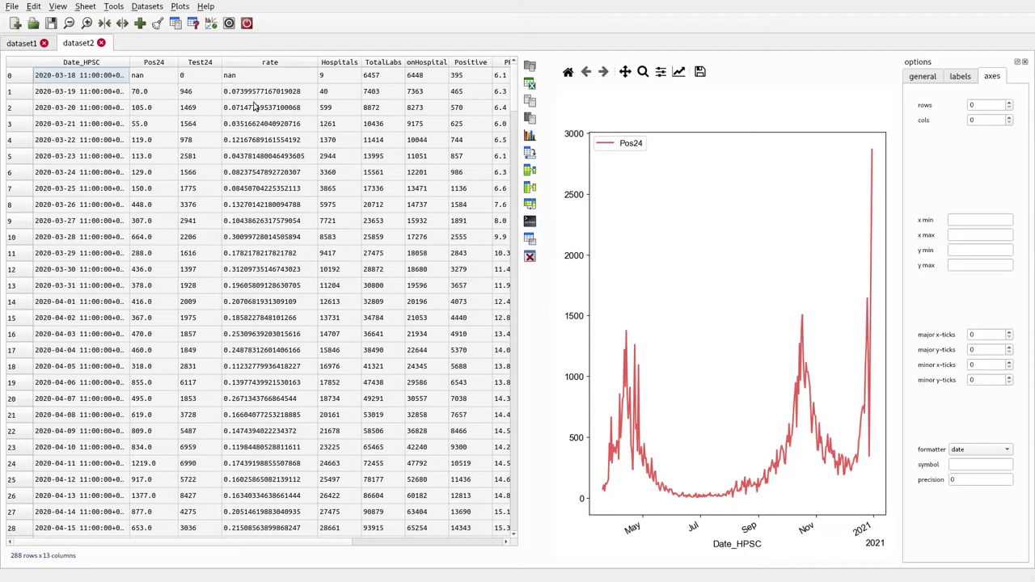
Plot Pos24, Test24 and rate together against Date_HPSC and enlarge the plot area
click(86, 64)
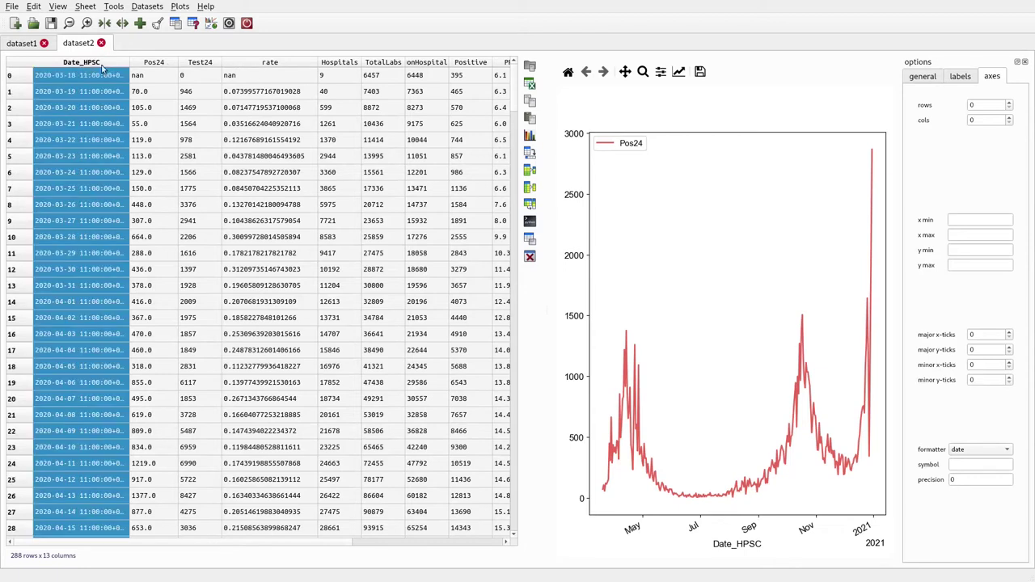
shift+click(232, 63)
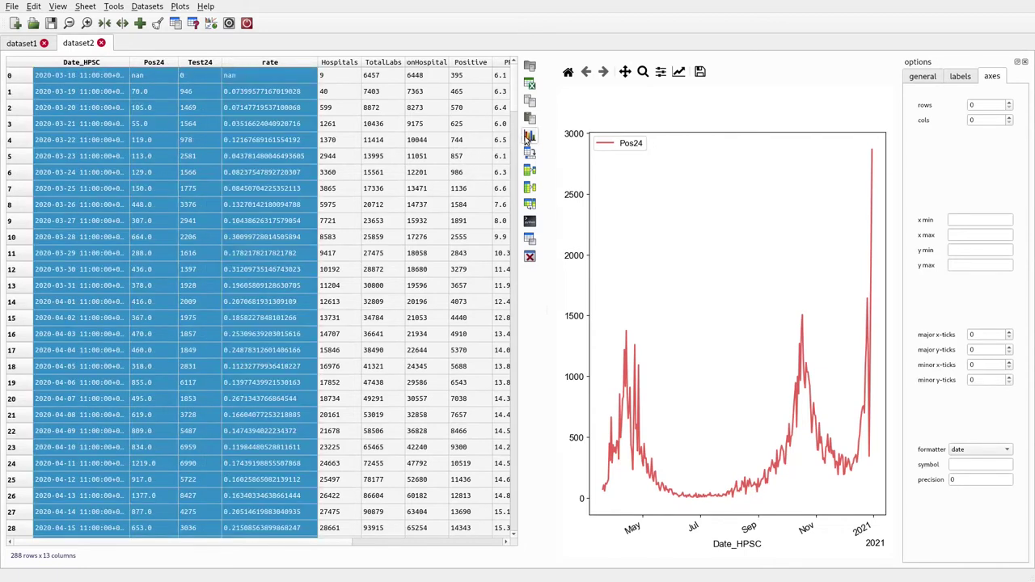
click(529, 136)
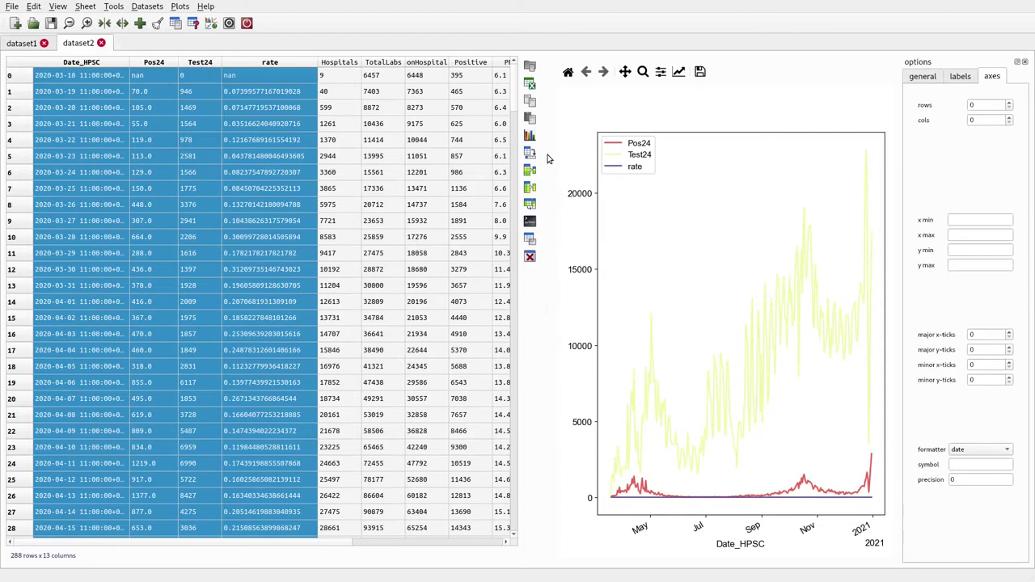
drag(547, 154, 405, 157)
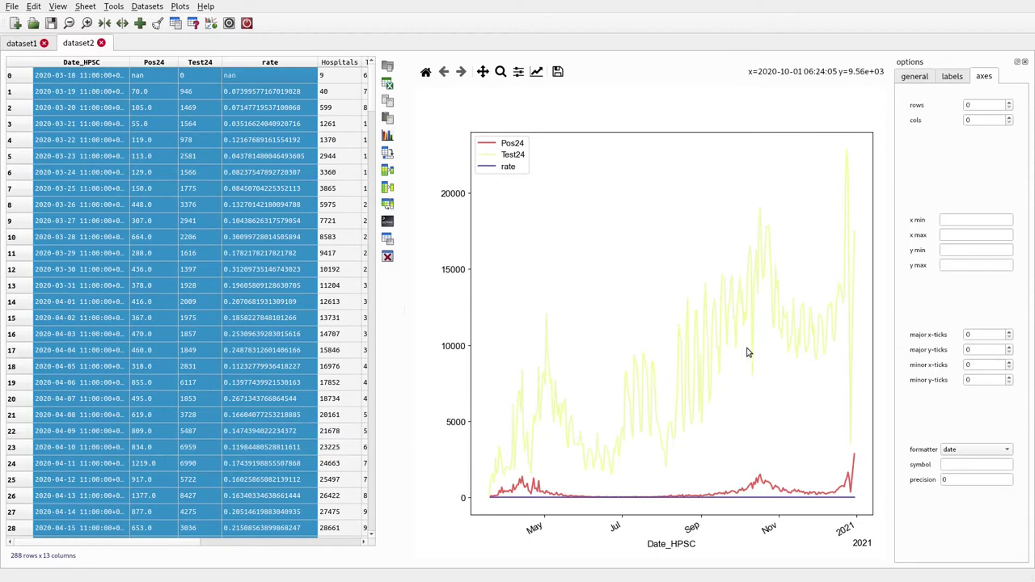
Change the axes layout to multiple and replot so each column gets its own subplot
click(917, 78)
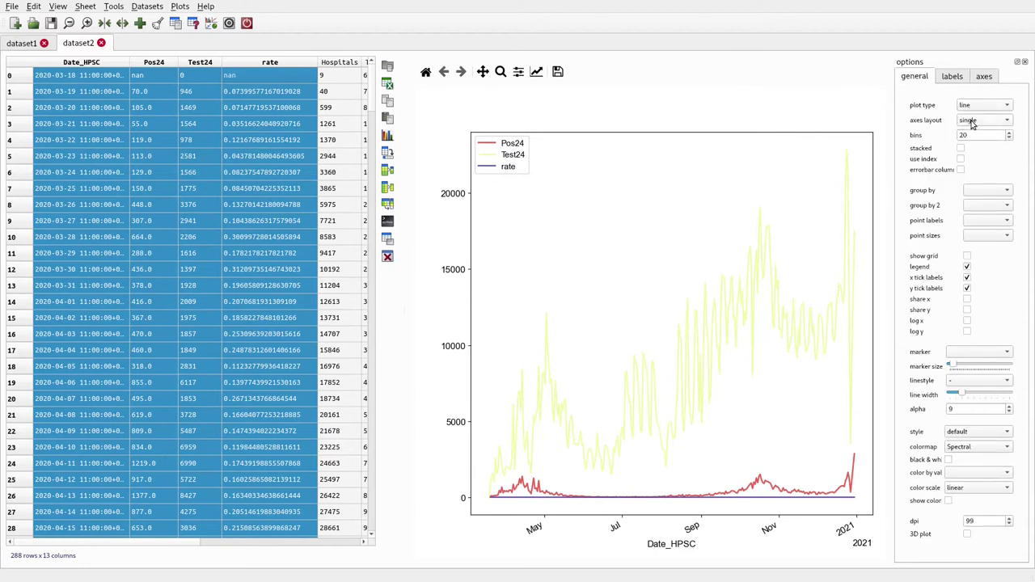
click(973, 123)
click(974, 136)
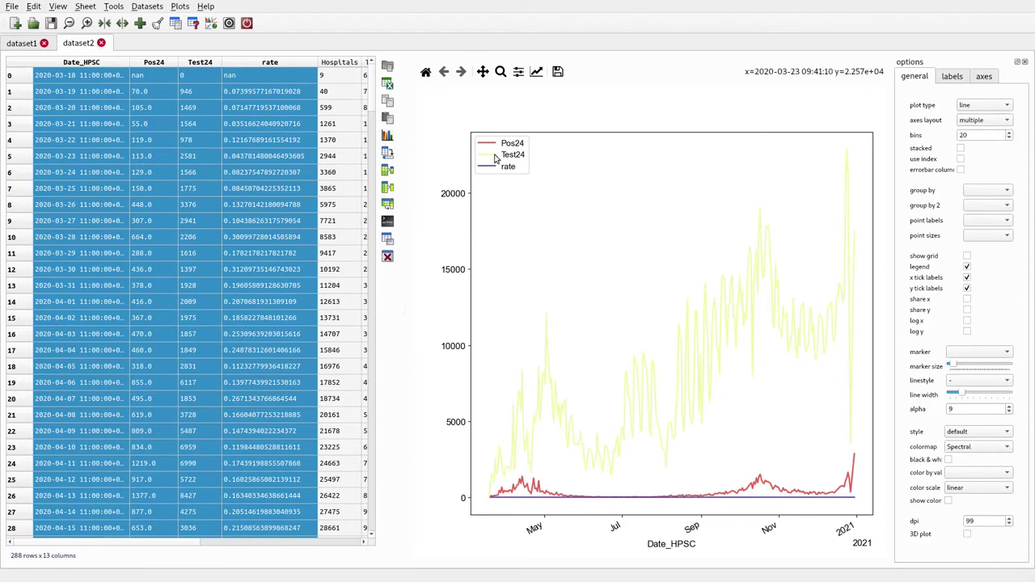
click(389, 141)
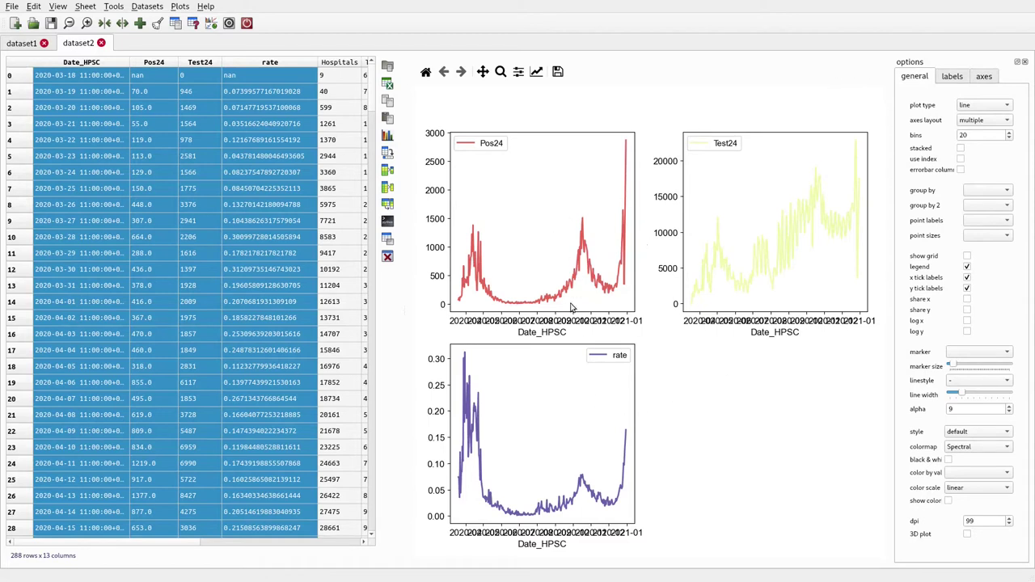
Arrange the subplots in 3 rows and 1 column and replot
click(981, 79)
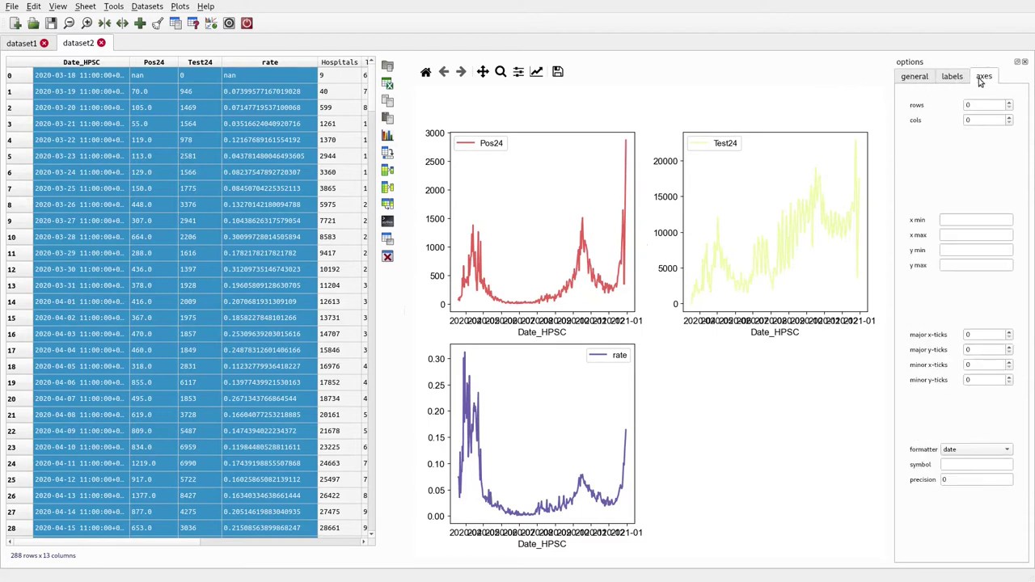
click(976, 105)
click(984, 120)
click(388, 139)
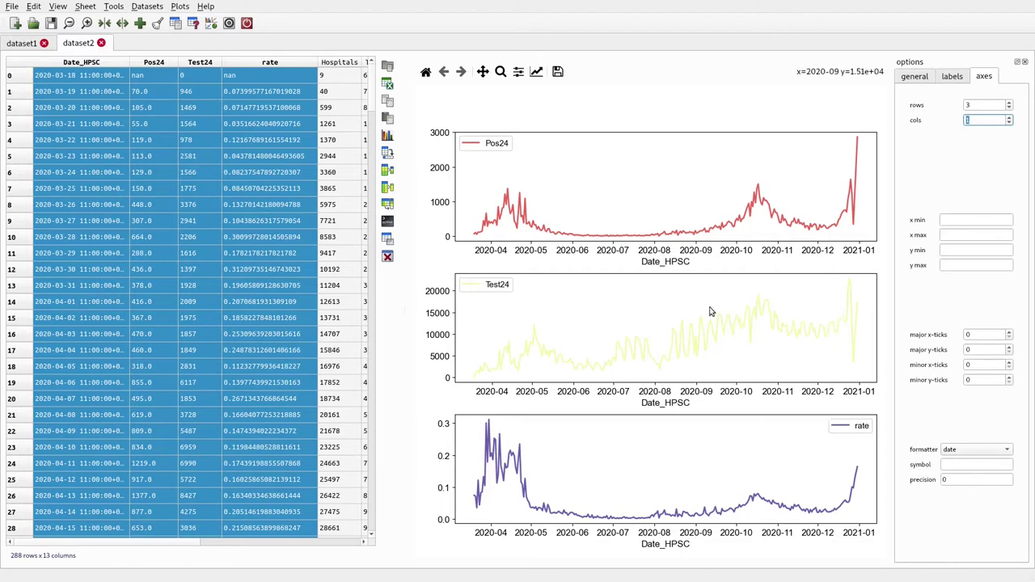
Replot the three columns with the twin axes layout and enlarge the plot area
click(915, 77)
click(972, 122)
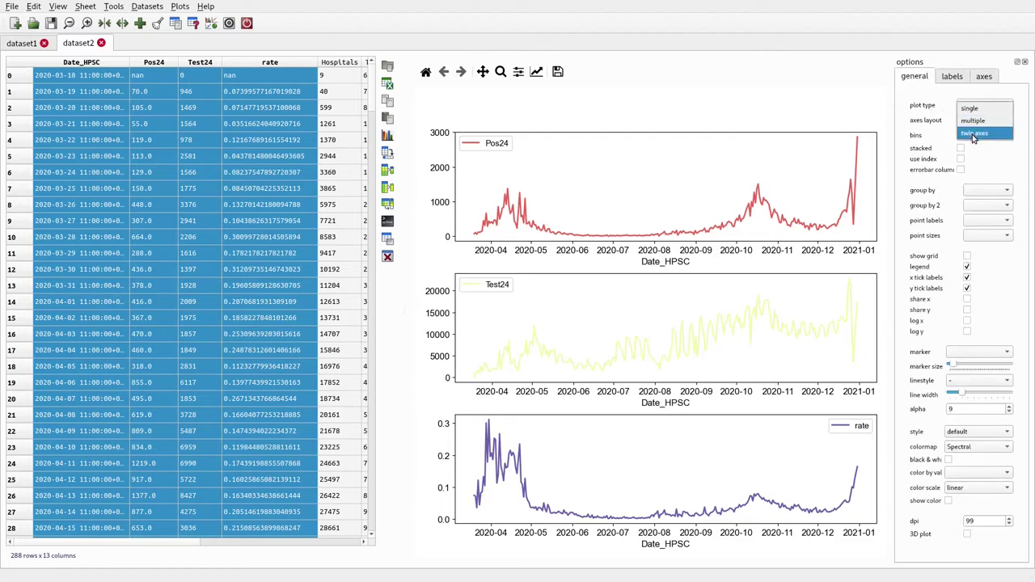
click(972, 134)
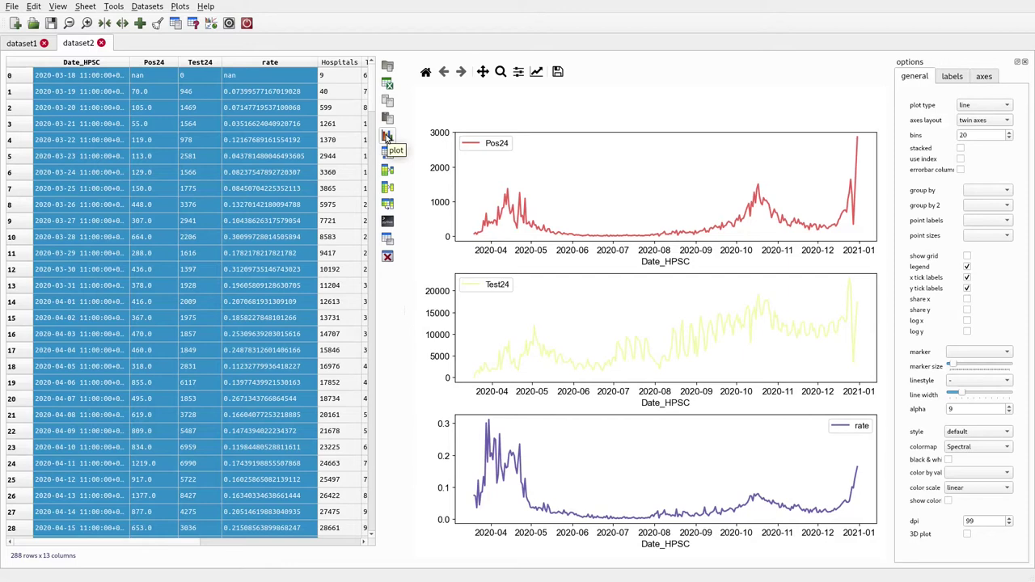
click(386, 137)
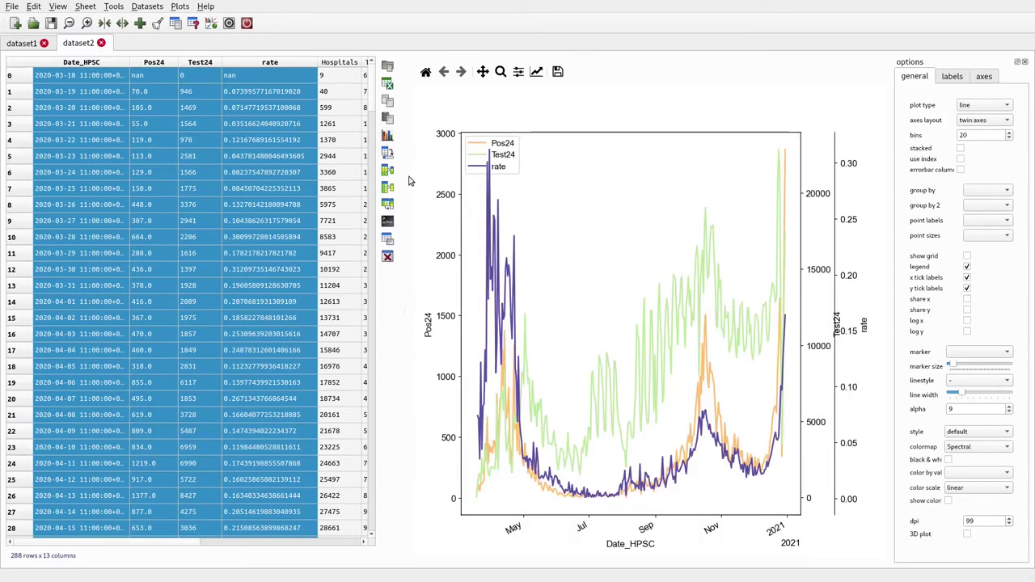
drag(404, 175, 145, 180)
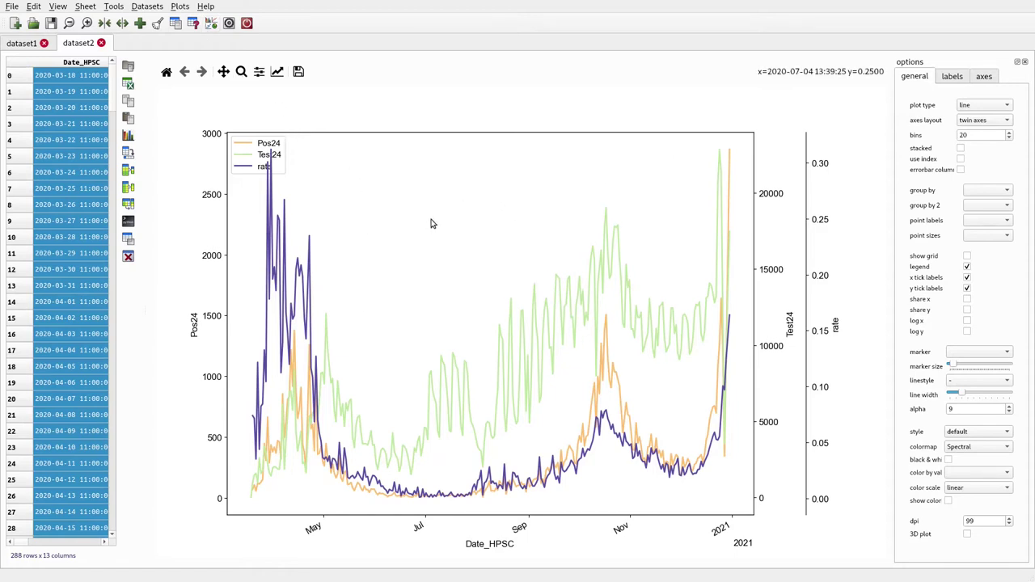
Store the twin axes plot, view it in the plot gallery and close the gallery
click(180, 7)
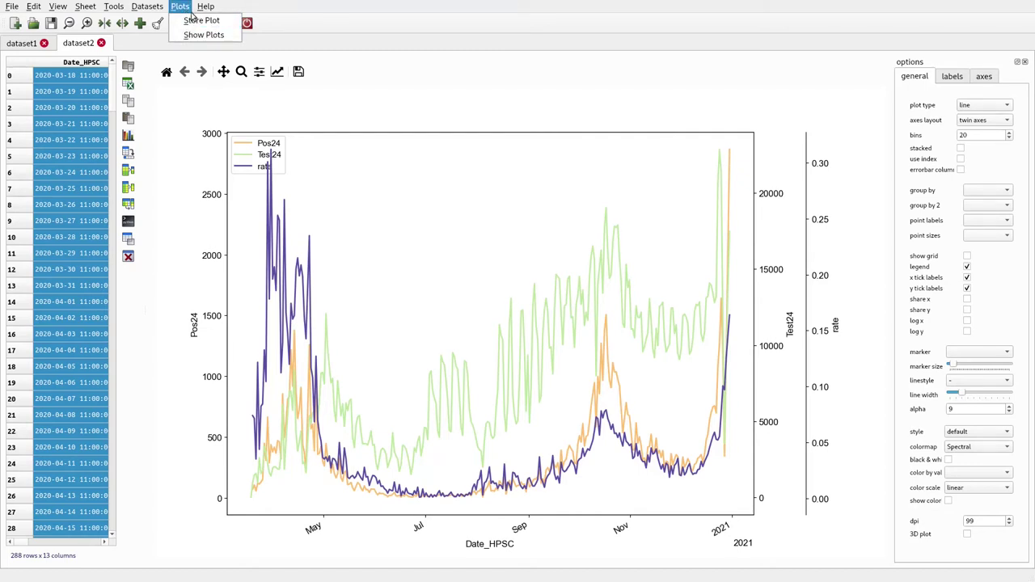
click(210, 21)
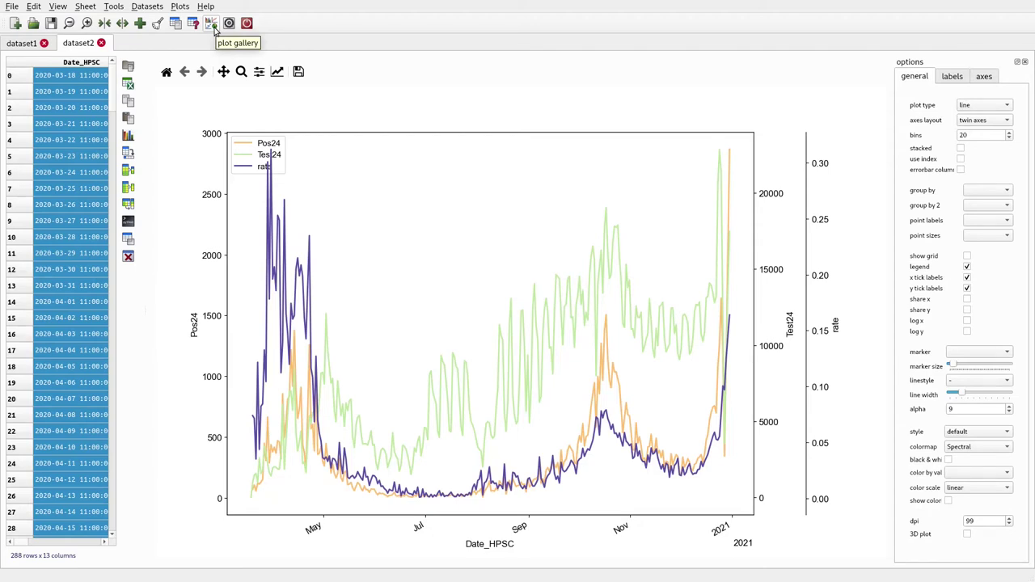
click(213, 27)
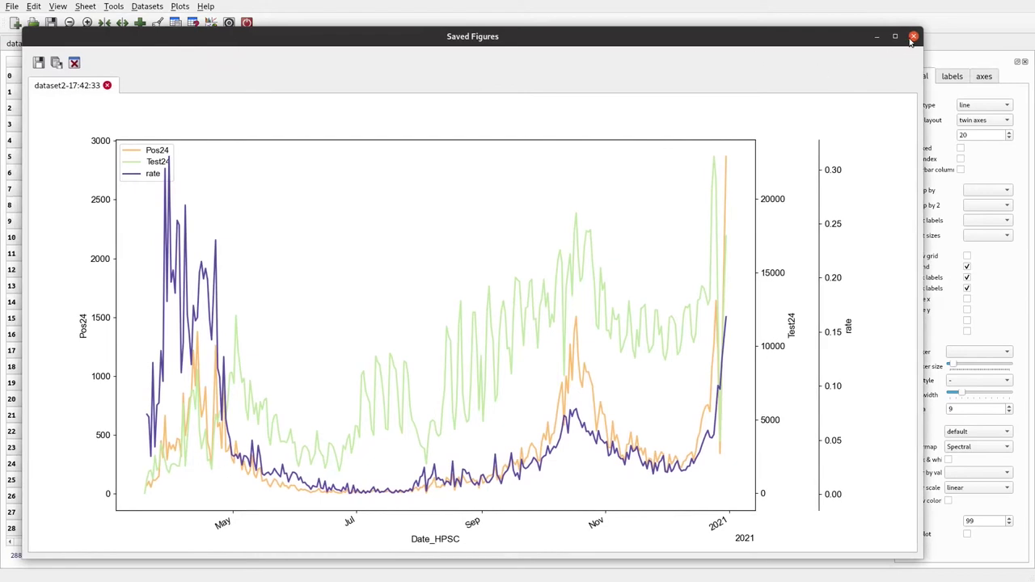
click(911, 38)
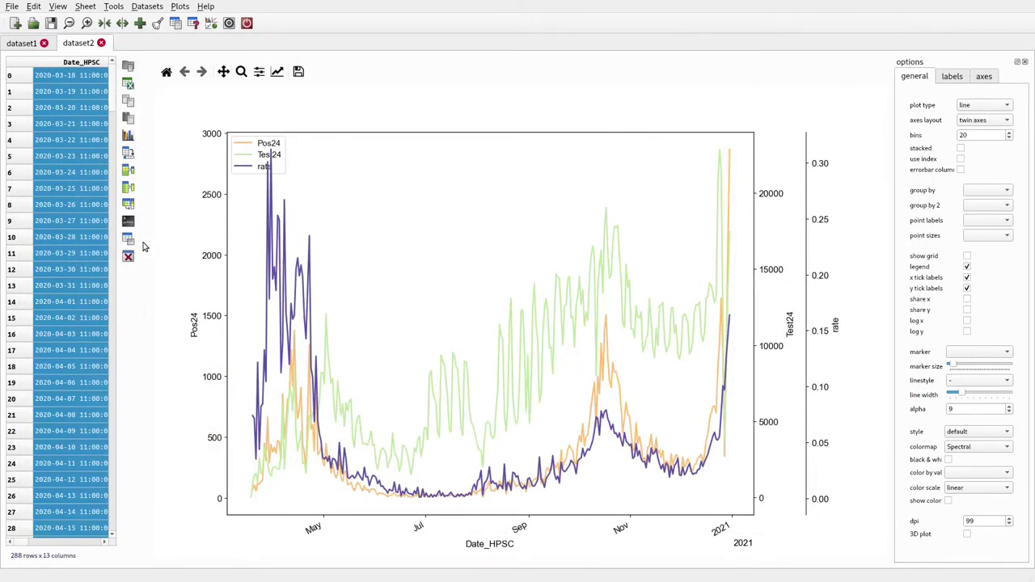
Replot the columns with the multiple axes layout, store that plot and show the saved figures
drag(144, 242, 398, 245)
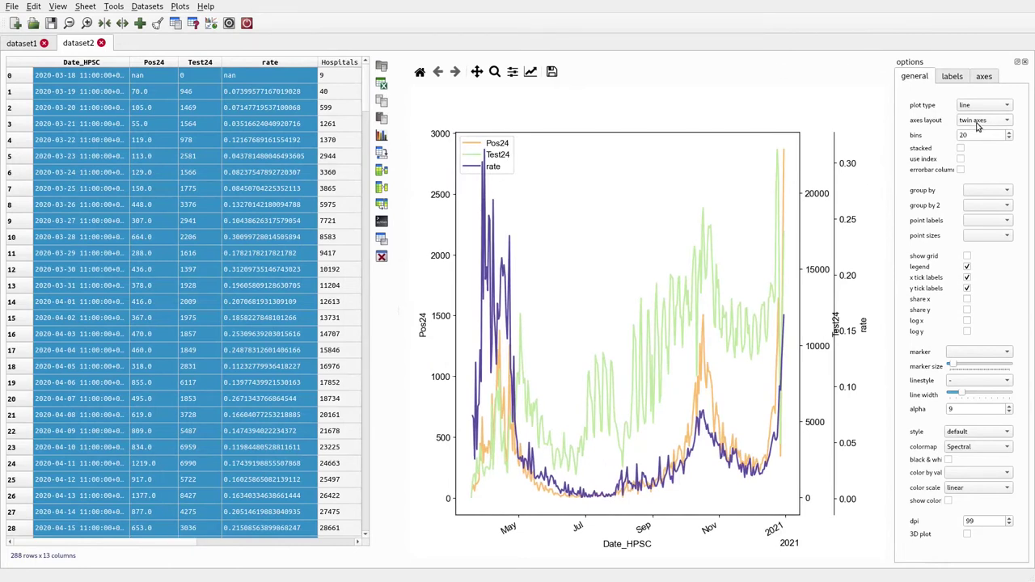
click(978, 121)
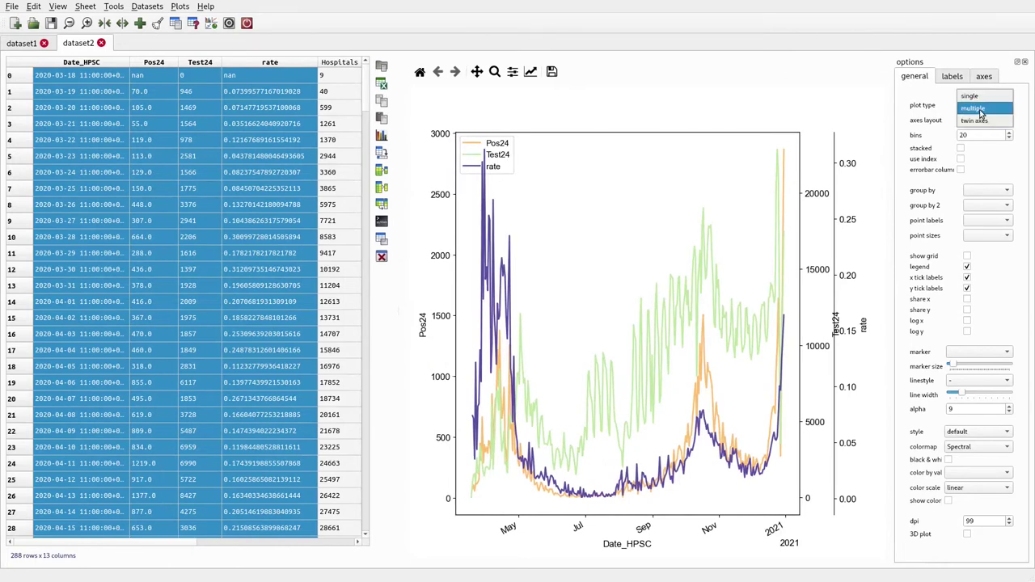
click(979, 111)
click(381, 135)
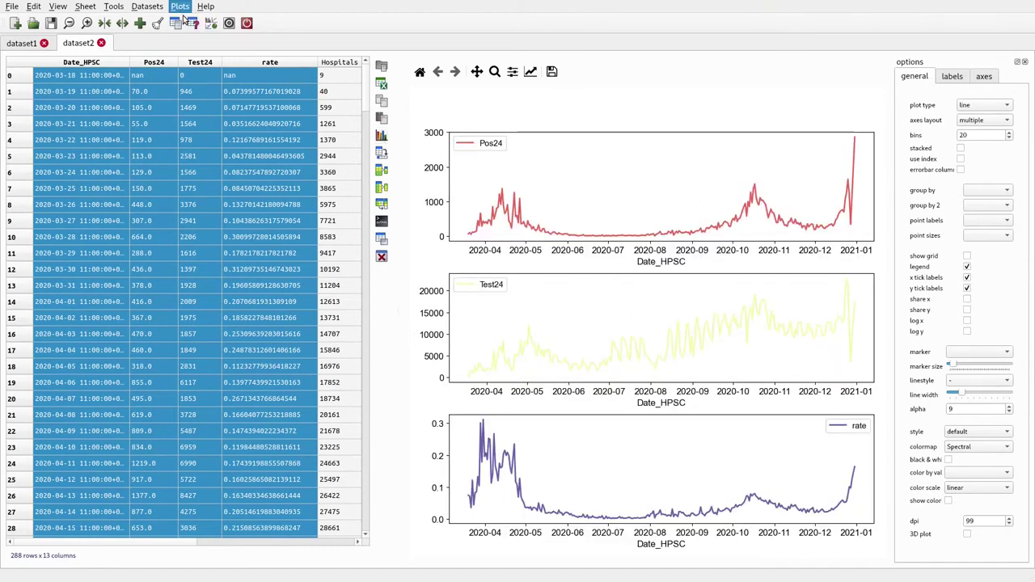
click(213, 25)
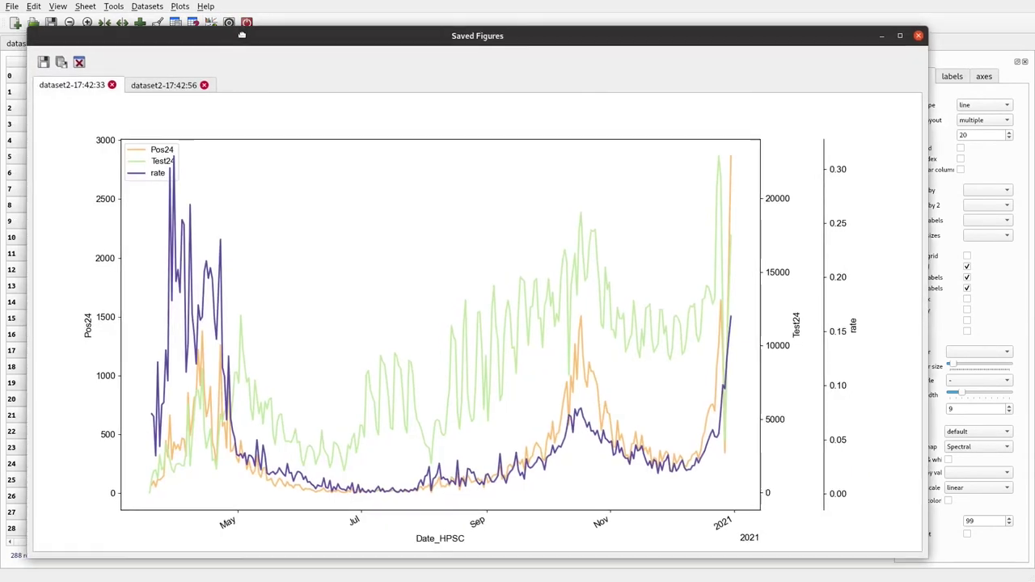
Compare the two stored figures in the plot gallery and close the gallery
click(164, 85)
click(95, 86)
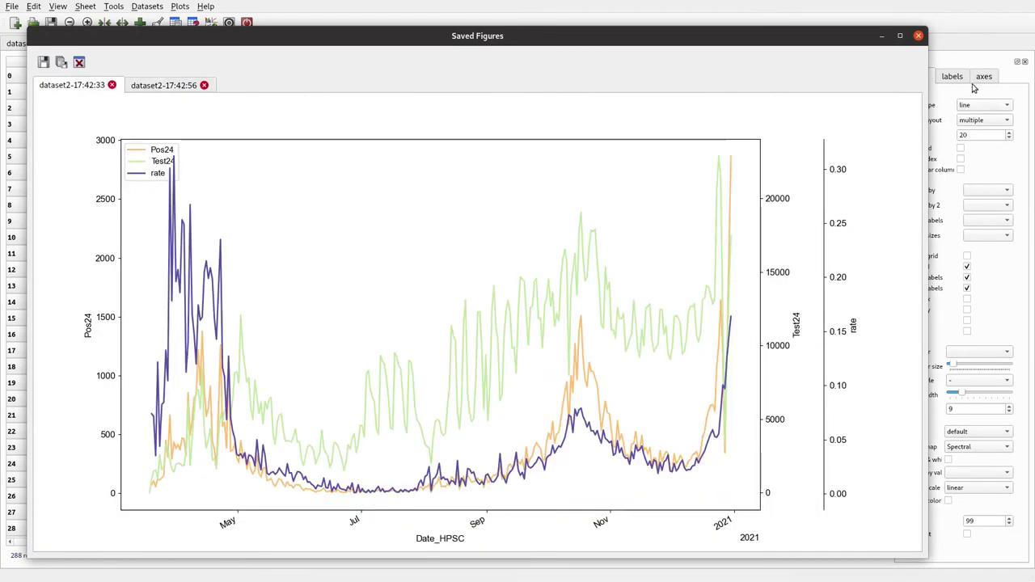
click(919, 36)
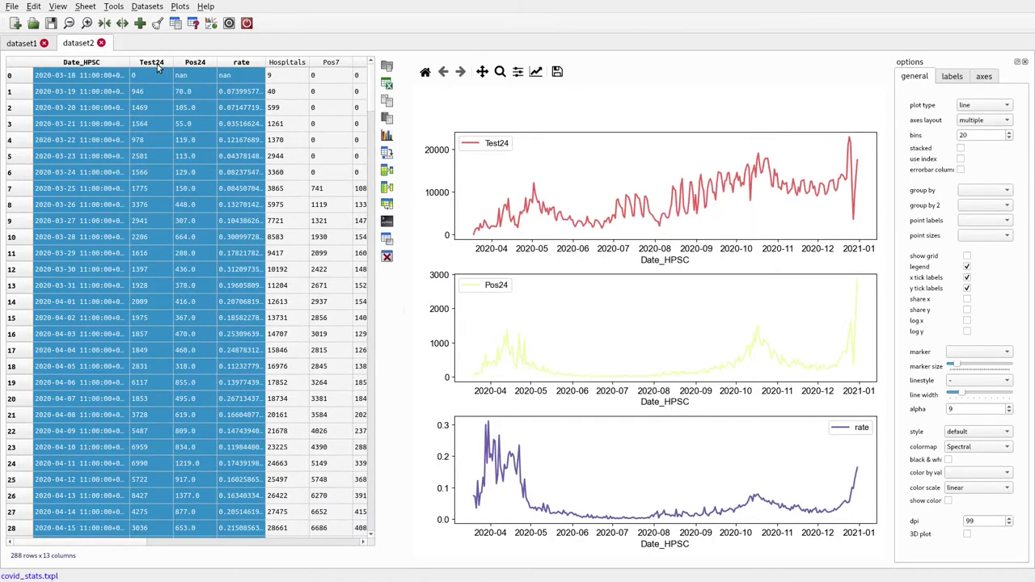
Plot Pos24 against Test24 as a scatter plot with the single axes layout
click(157, 69)
shift+click(200, 68)
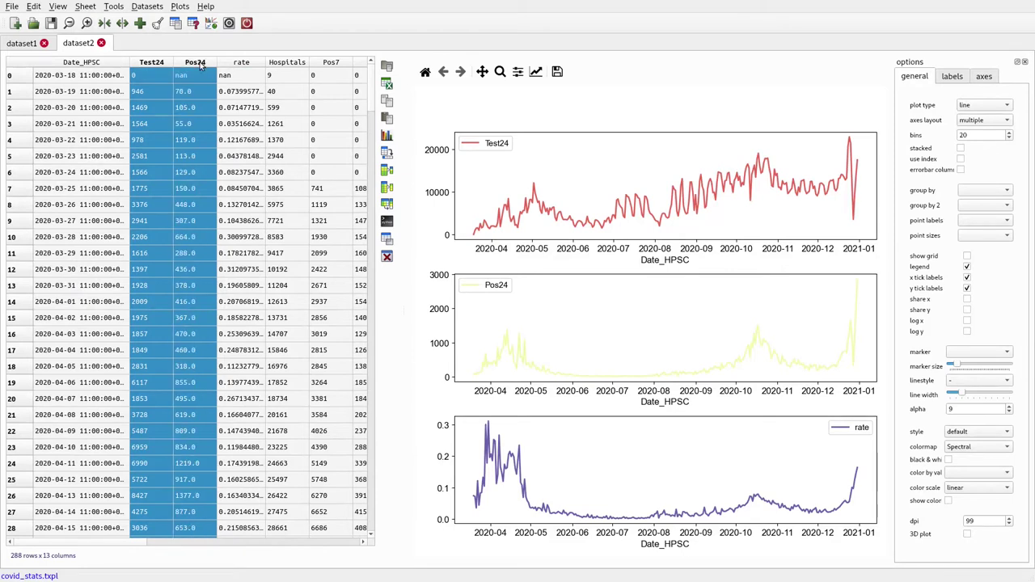
click(387, 136)
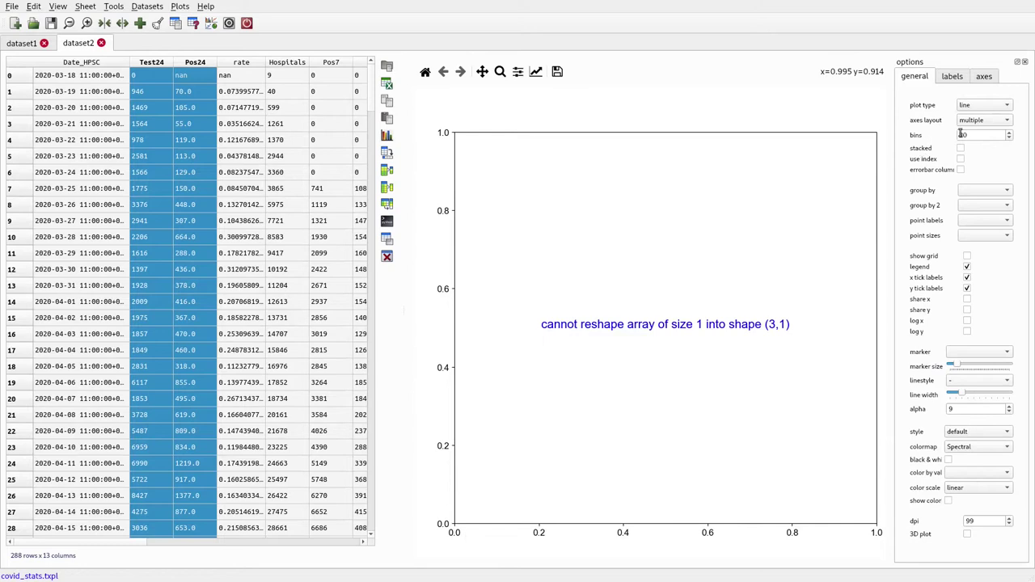
click(988, 108)
click(988, 120)
click(988, 121)
click(980, 109)
click(952, 76)
click(976, 77)
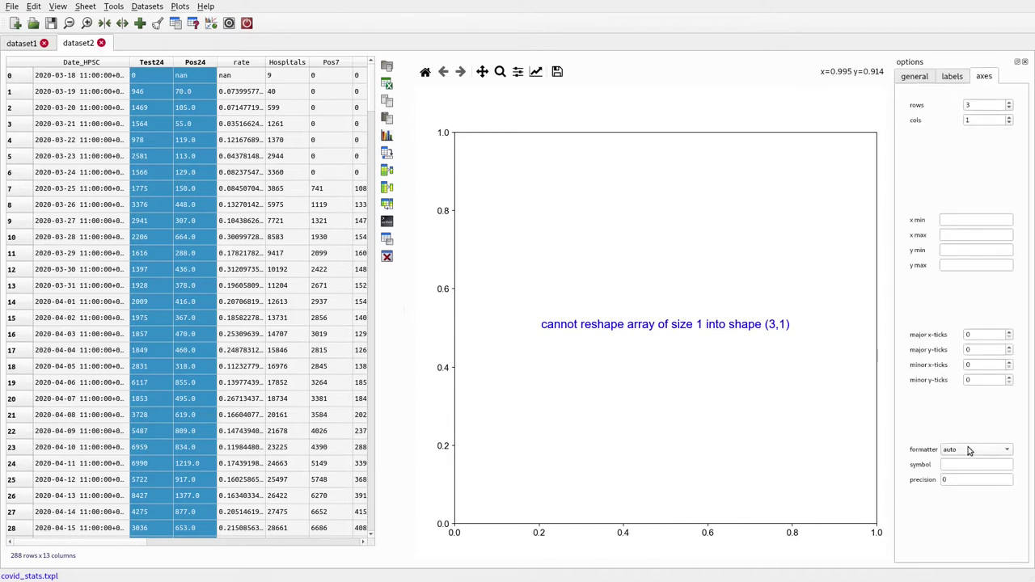
click(914, 76)
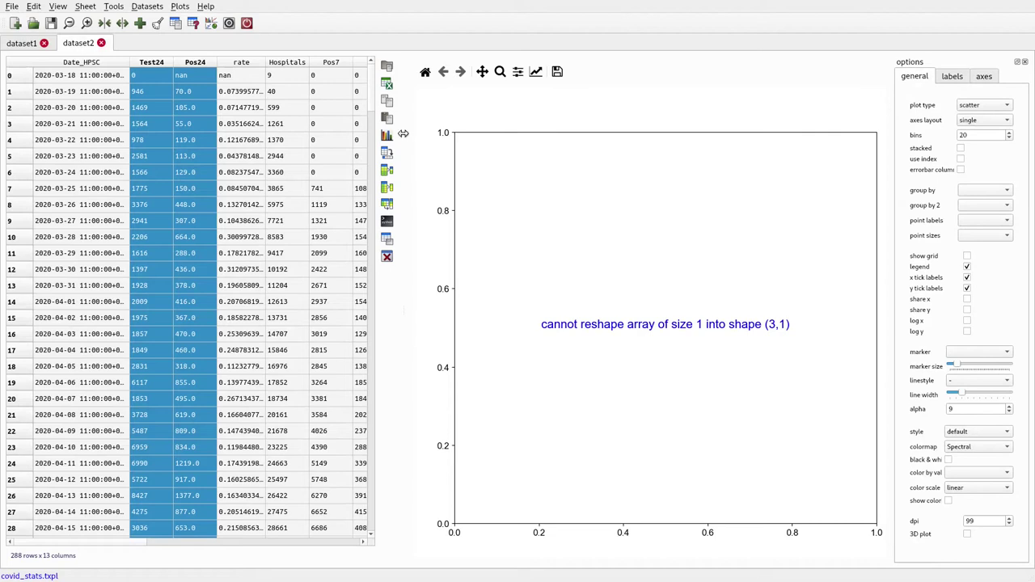
click(388, 138)
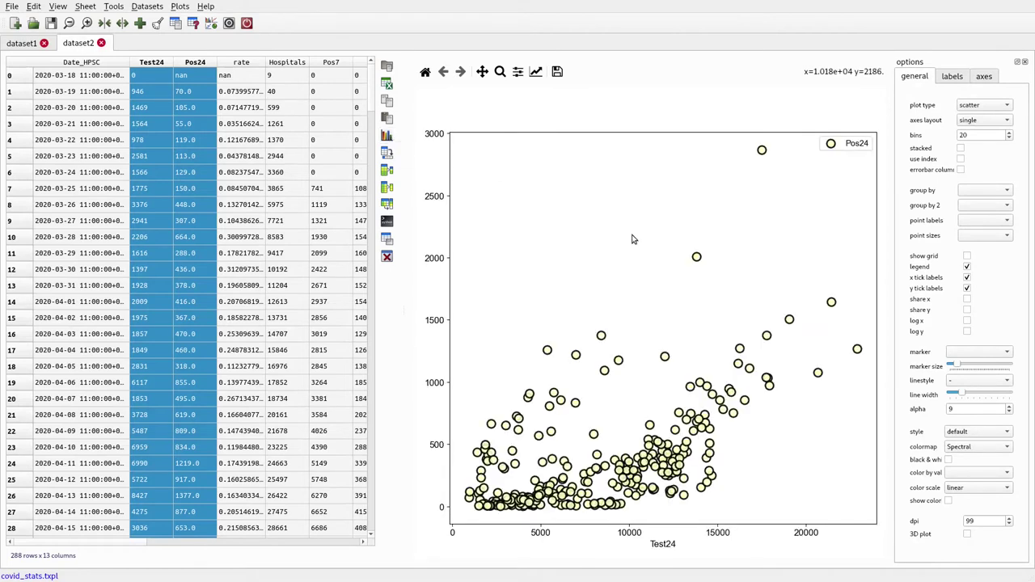
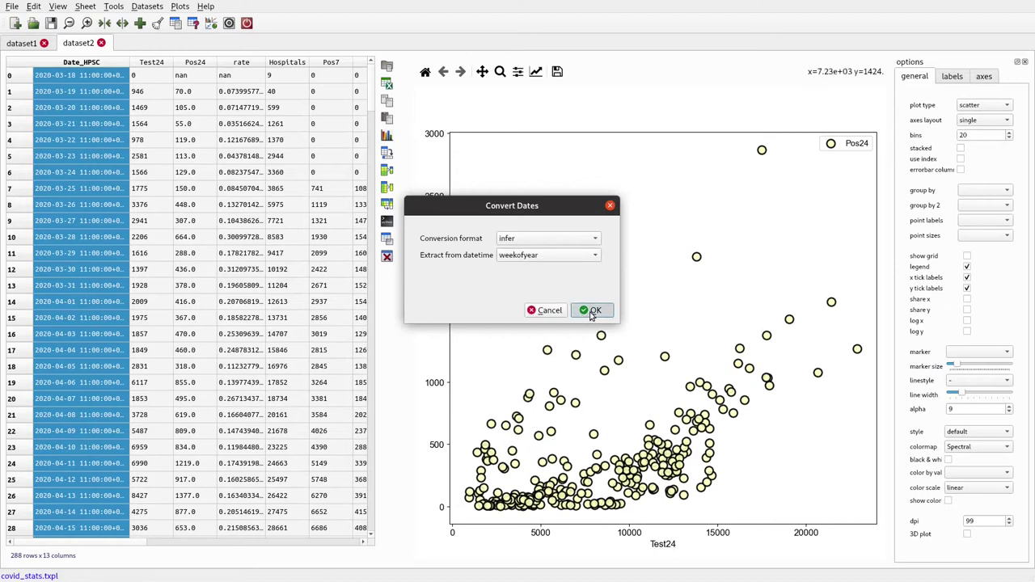
Extract weekofyear from the Date_HPSC column and rearrange the columns so Test24 and Pos24 come directly before weekofyear
click(591, 311)
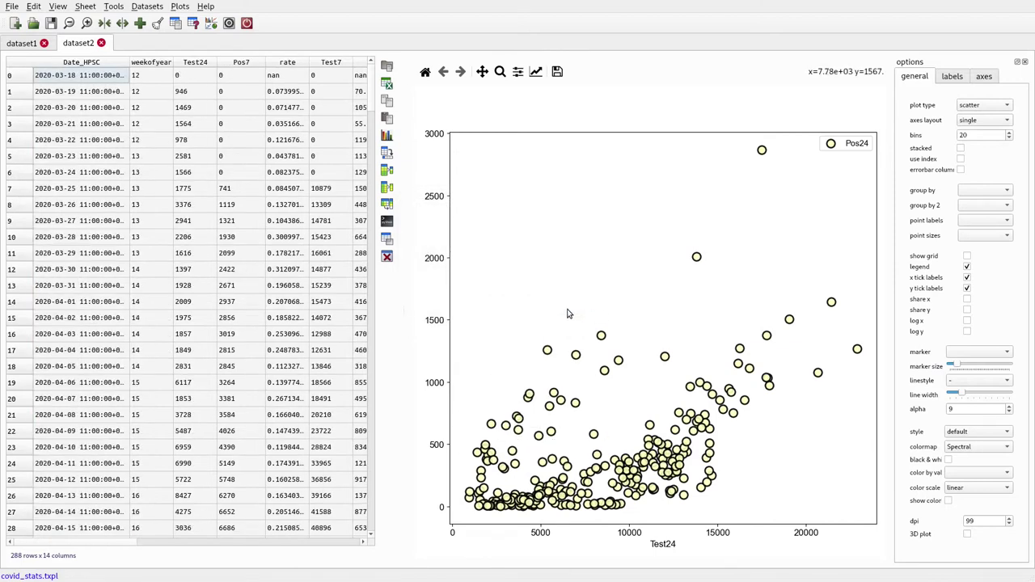
click(160, 64)
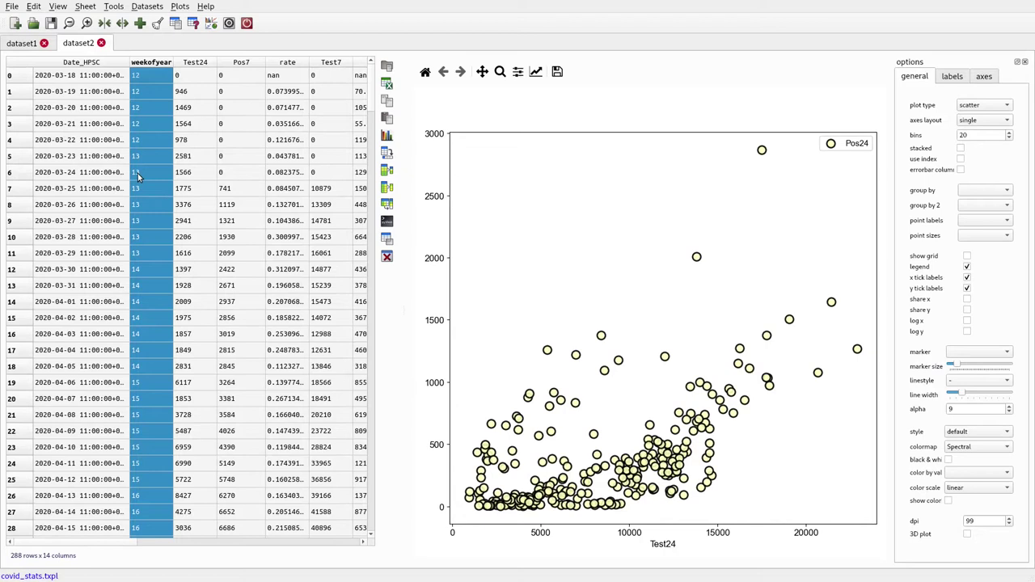
drag(156, 68, 217, 70)
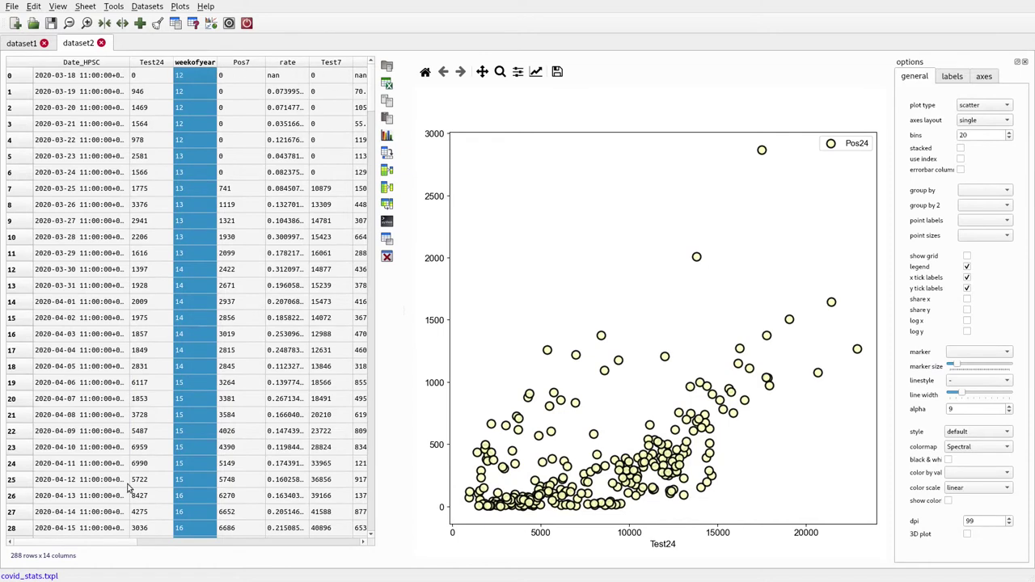
drag(136, 547, 149, 547)
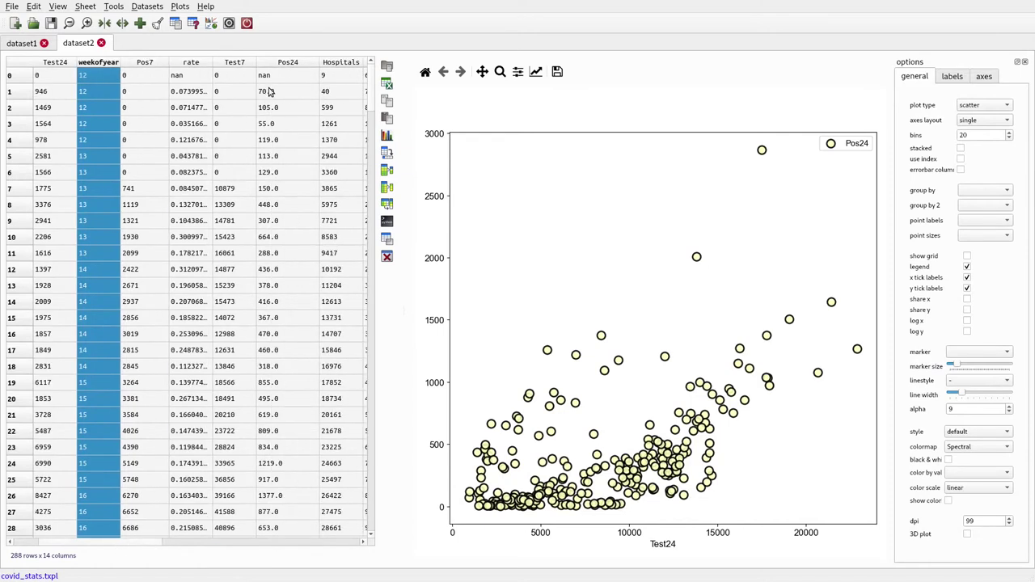
drag(273, 63, 48, 66)
click(215, 62)
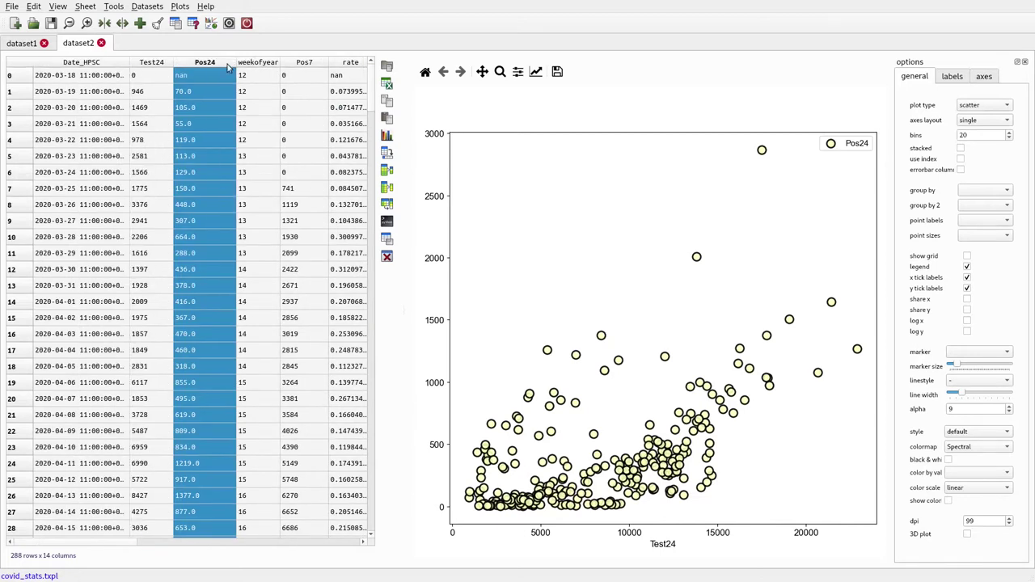
Select the Test24, Pos24 and weekofyear columns and replot the scatter with points coloured by weekofyear
drag(214, 62, 171, 68)
shift+click(251, 69)
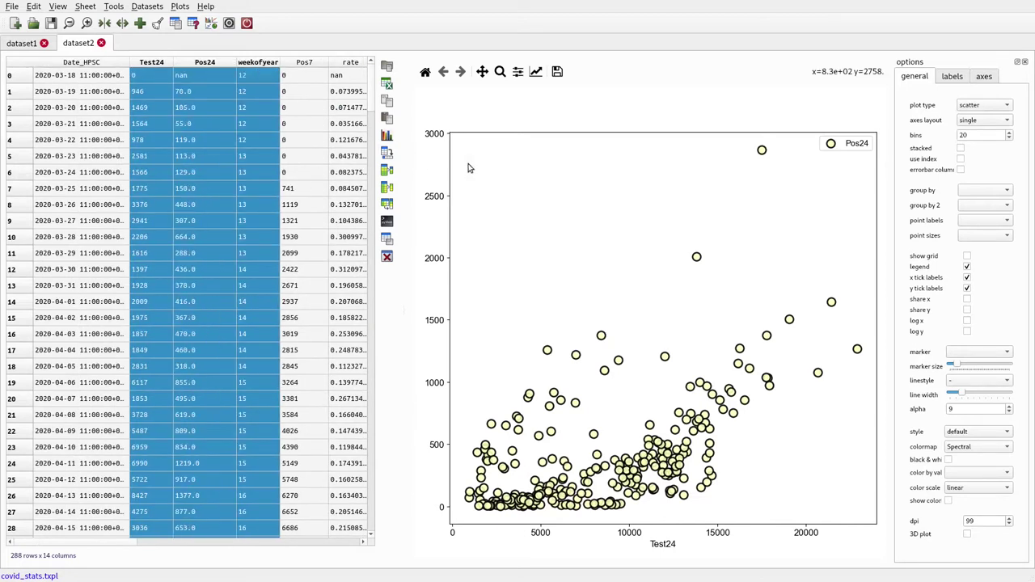
click(964, 475)
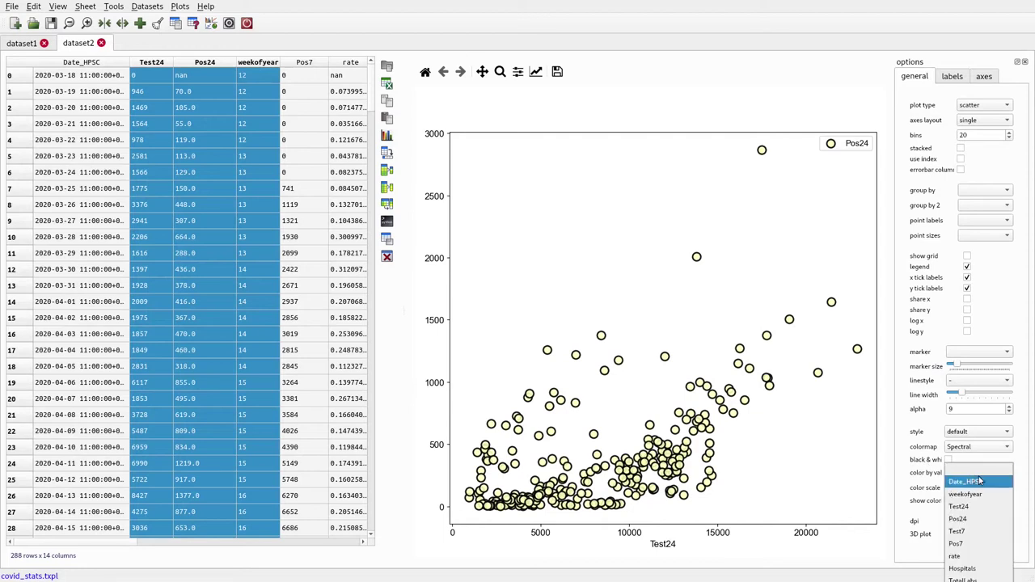
click(966, 494)
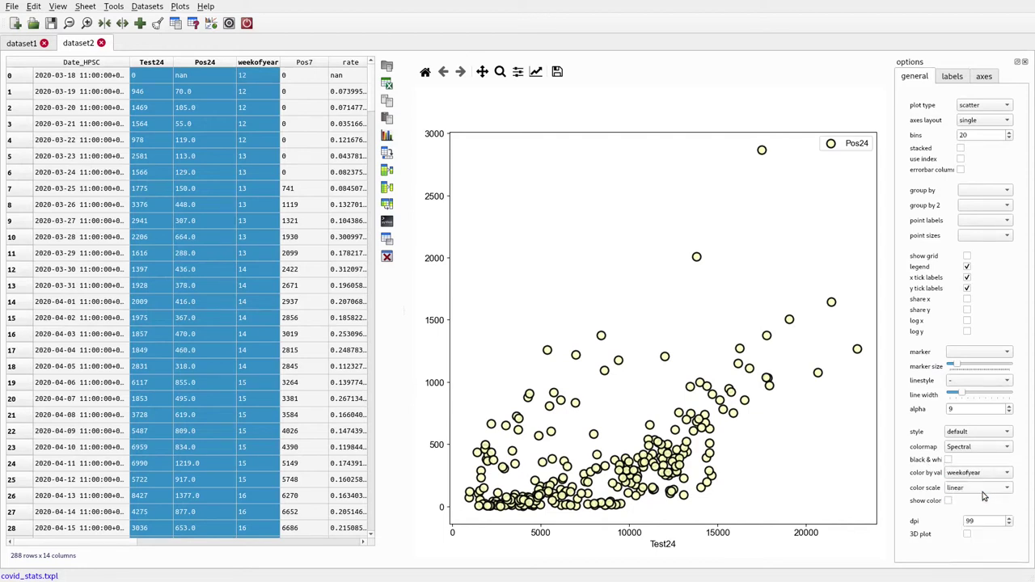
click(386, 135)
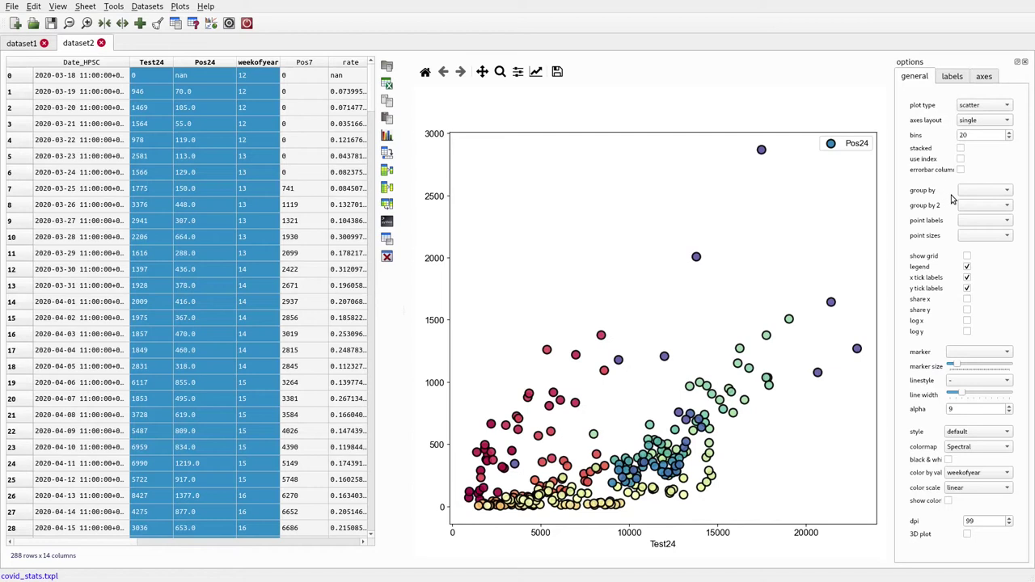
Label the scatter points with the weekofyear values and replot
click(975, 221)
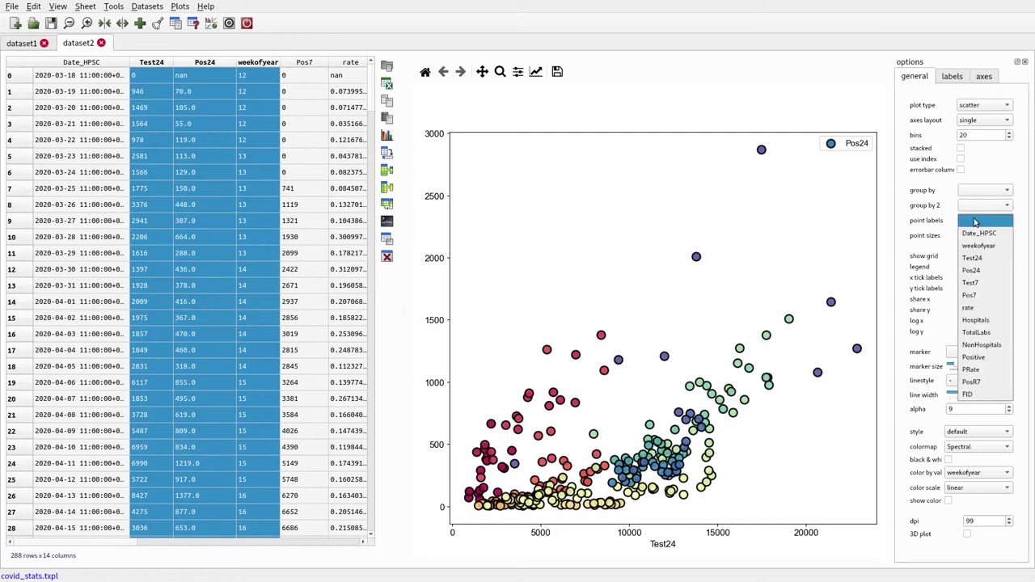
click(976, 244)
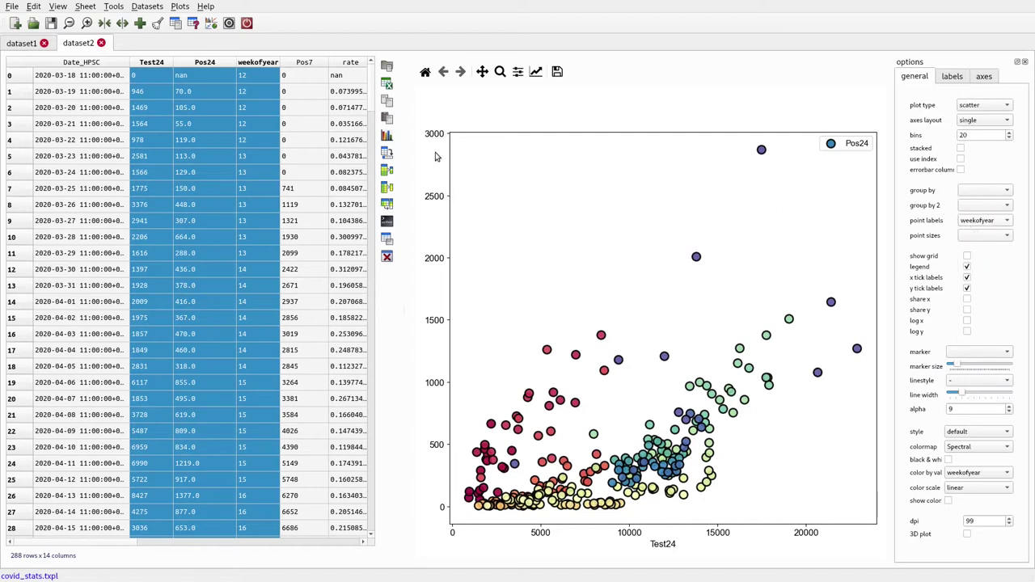
click(386, 135)
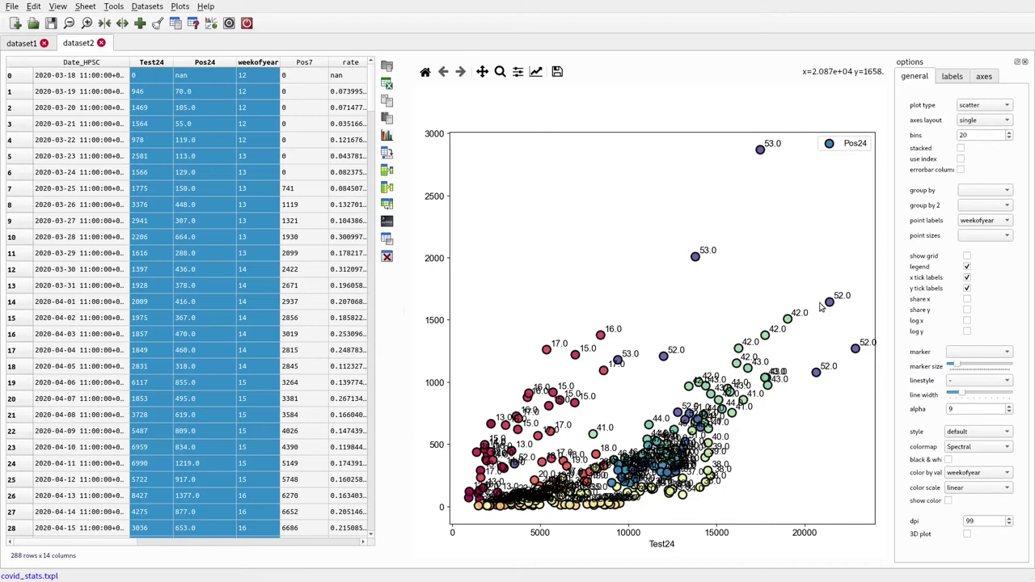
Clear the point labels setting and replot the scatter without labels
click(991, 220)
click(990, 203)
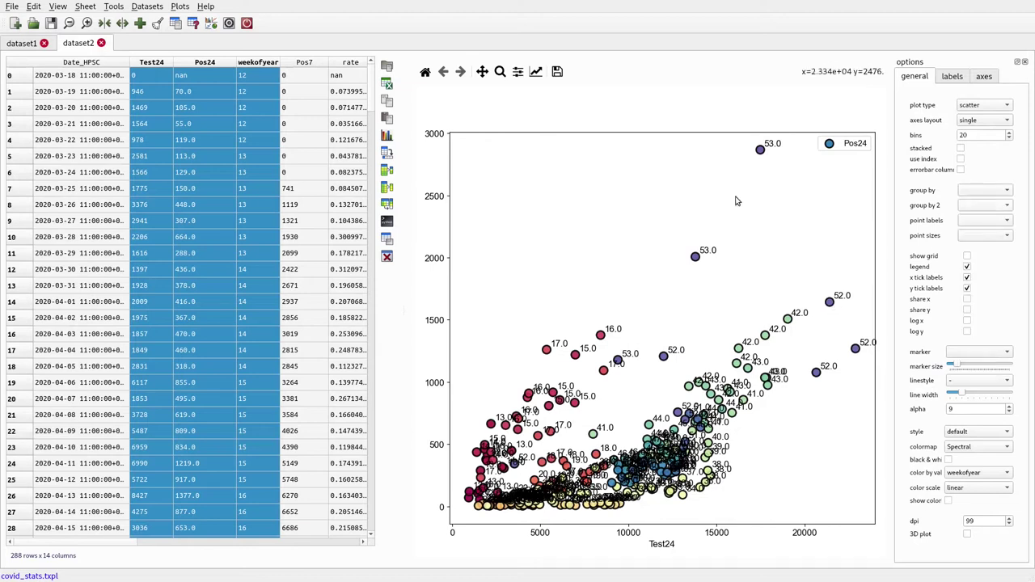
click(387, 138)
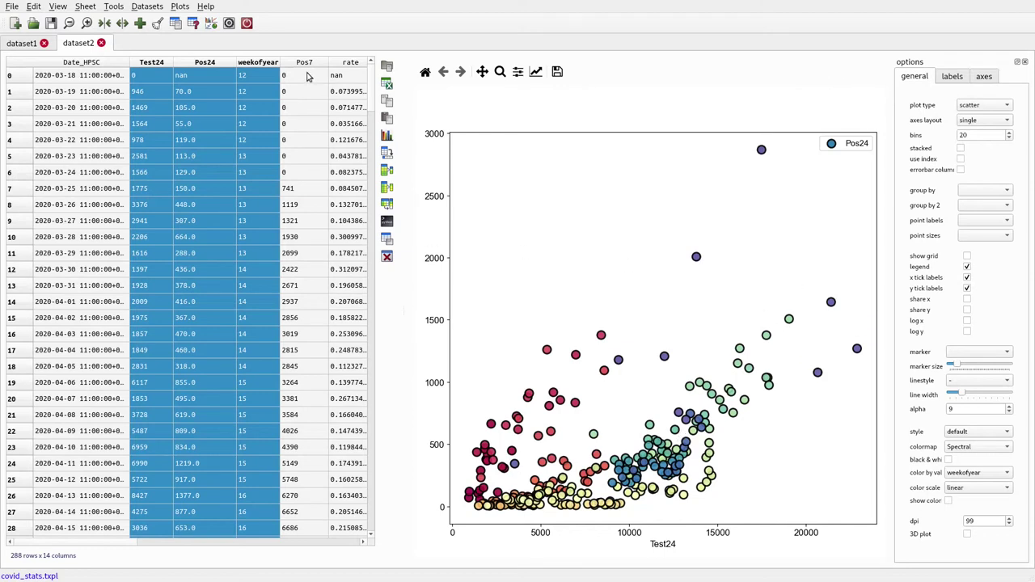
Move the rate column between Test24 and weekofyear and plot rate against Test24, coloured by weekofyear
click(349, 67)
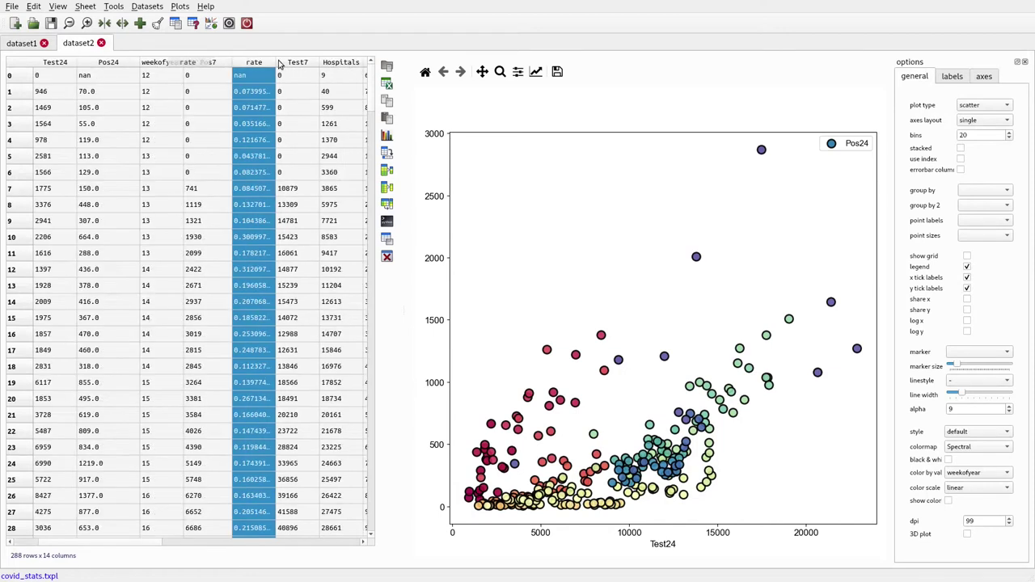
mouse_move(251, 68)
mouse_down()
mouse_move(115, 68)
mouse_move(241, 66)
mouse_up()
click(68, 66)
shift+click(141, 66)
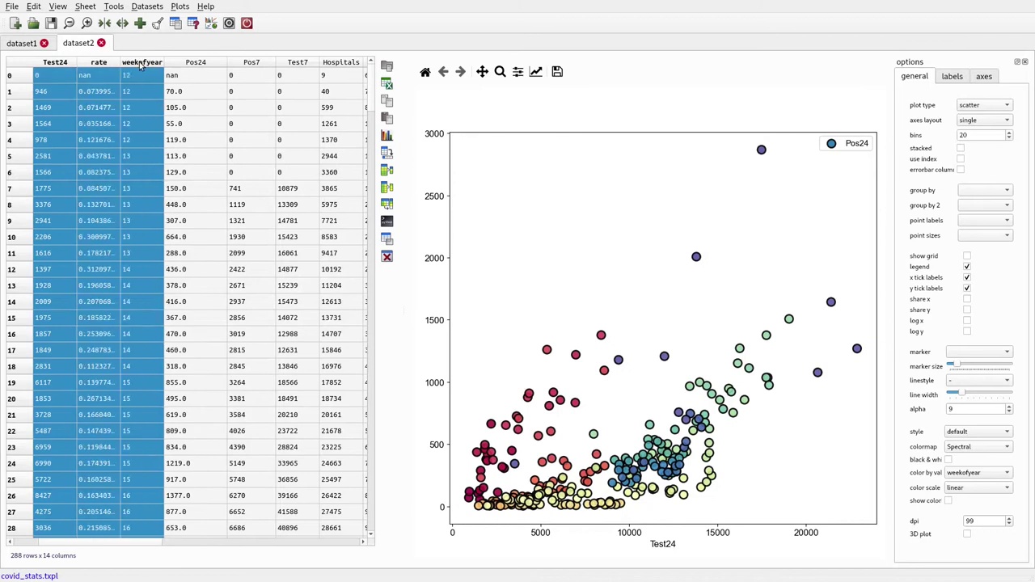
click(385, 138)
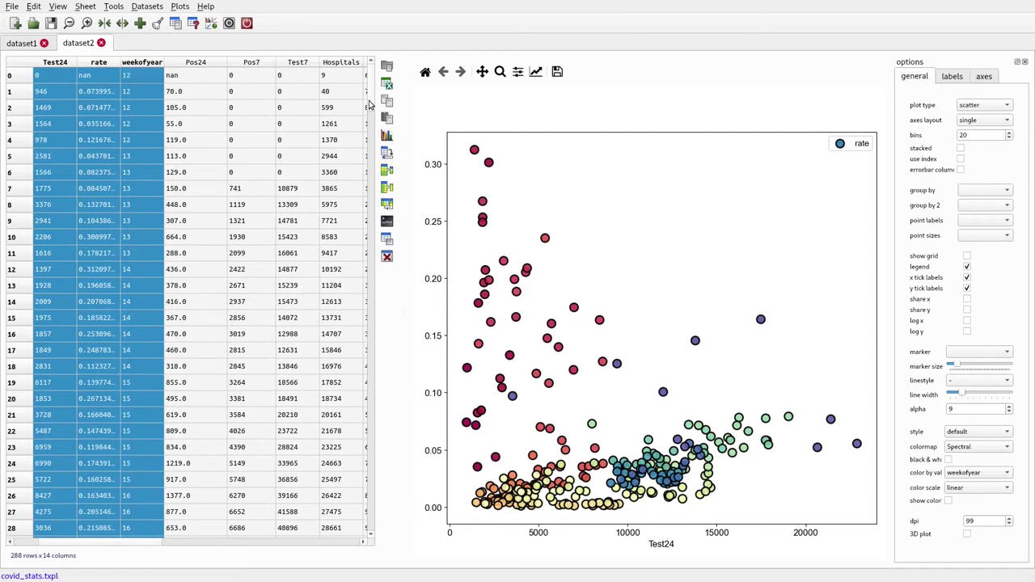
Select Test24, rate and weekofyear for only the later dates through row 287 and replot the scatter without the first weeks
drag(369, 103, 365, 168)
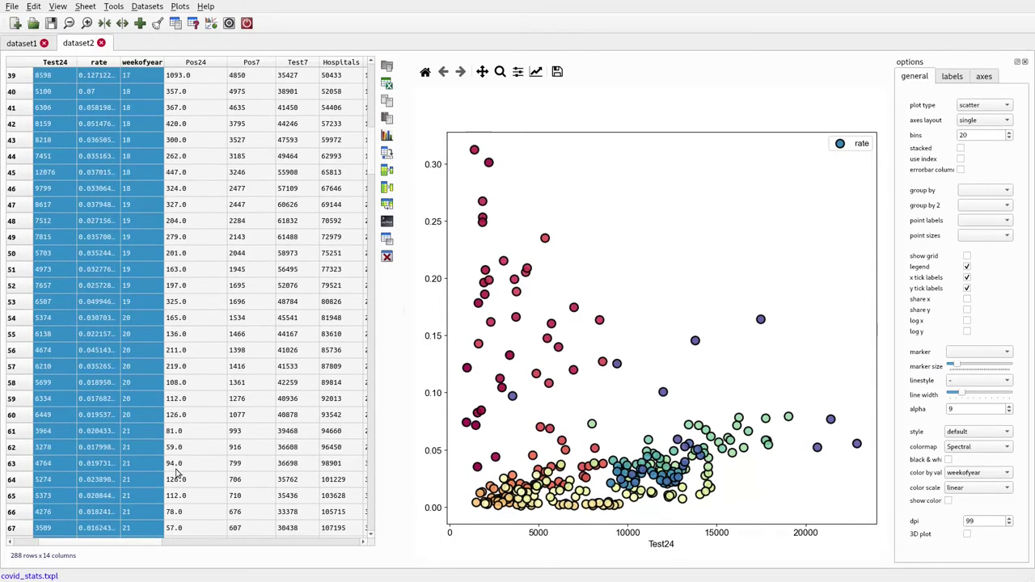
drag(96, 547, 81, 547)
drag(373, 137, 363, 260)
drag(164, 159, 253, 555)
click(384, 137)
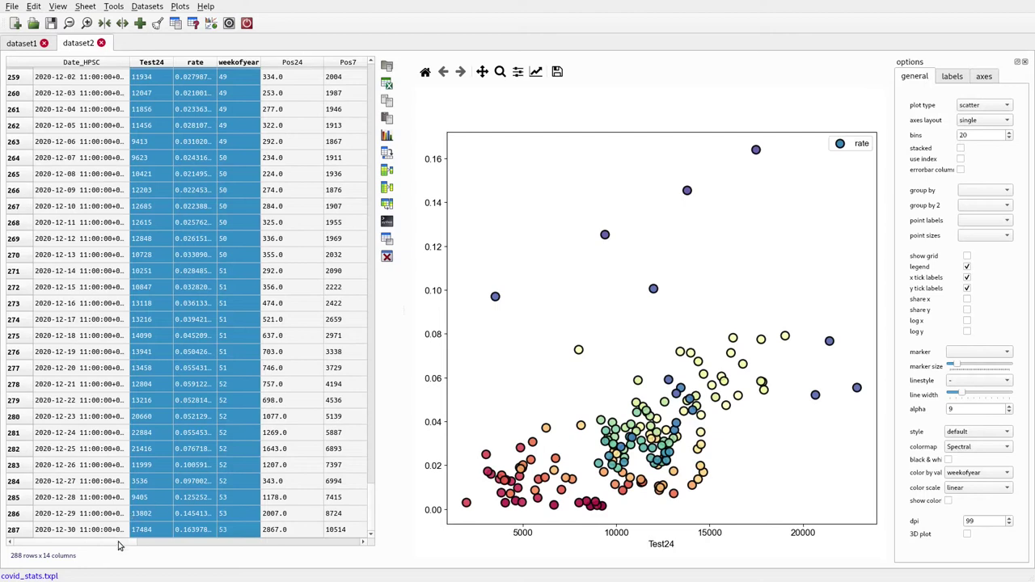
Move the Pos7 and Test7 columns to directly after the Test24 column
click(342, 64)
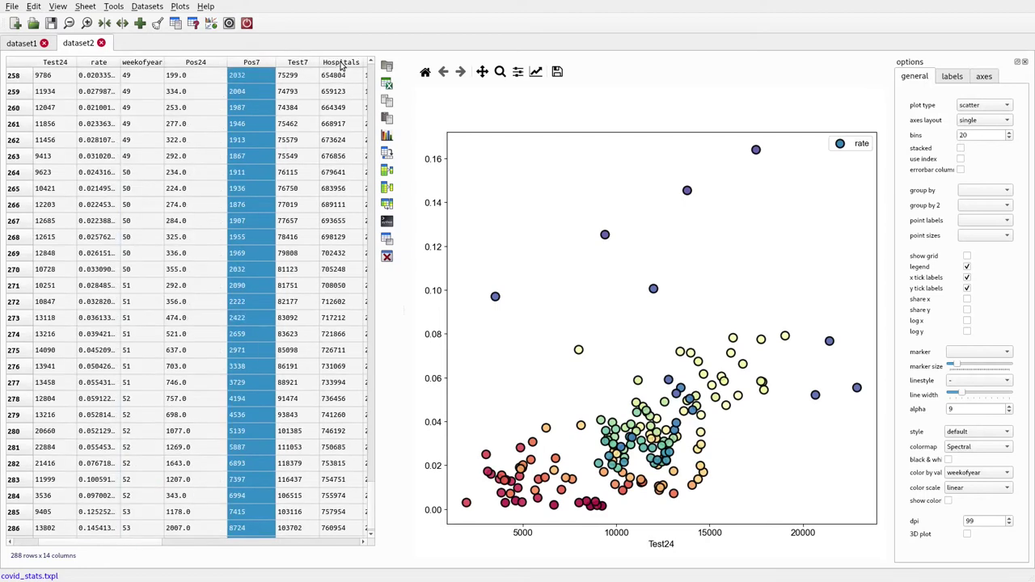
drag(283, 71, 152, 71)
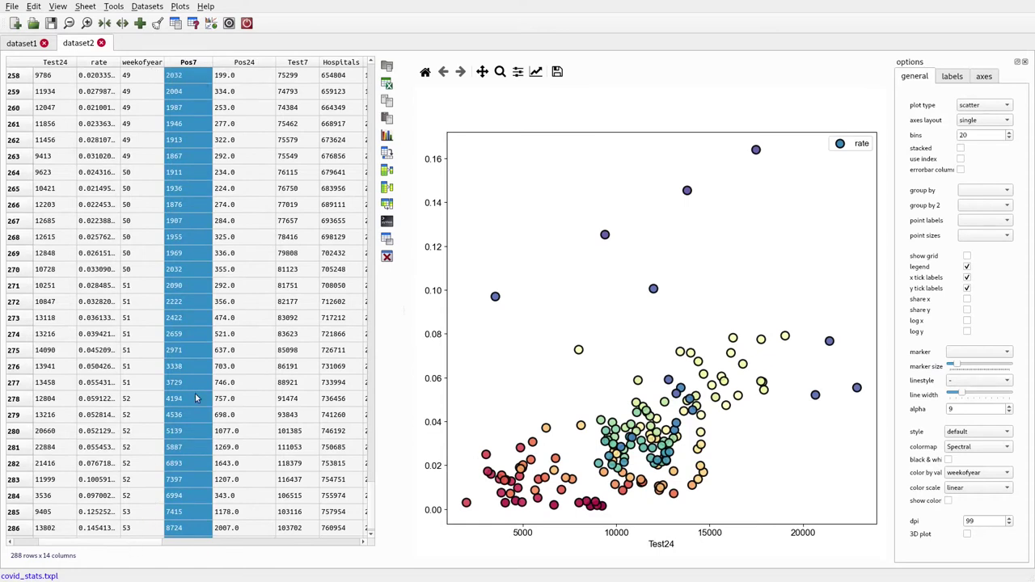
click(304, 65)
drag(303, 65, 85, 66)
drag(228, 63, 67, 71)
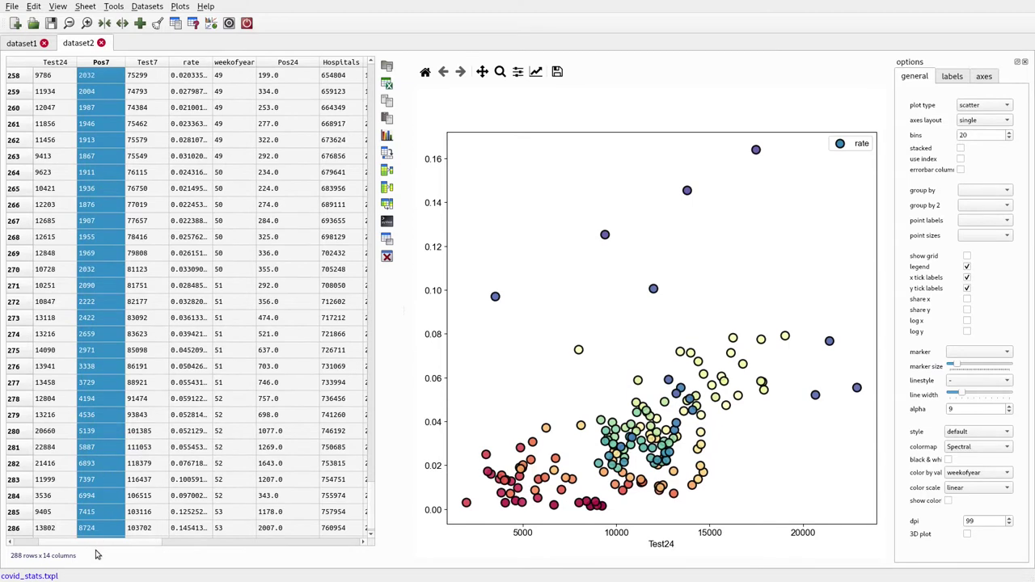
Arrange Test7, Pos7 and weekofyear side by side after Date_HPSC and plot Pos7 against Test7, coloured by weekofyear
click(95, 542)
drag(153, 65, 235, 63)
click(195, 65)
click(387, 136)
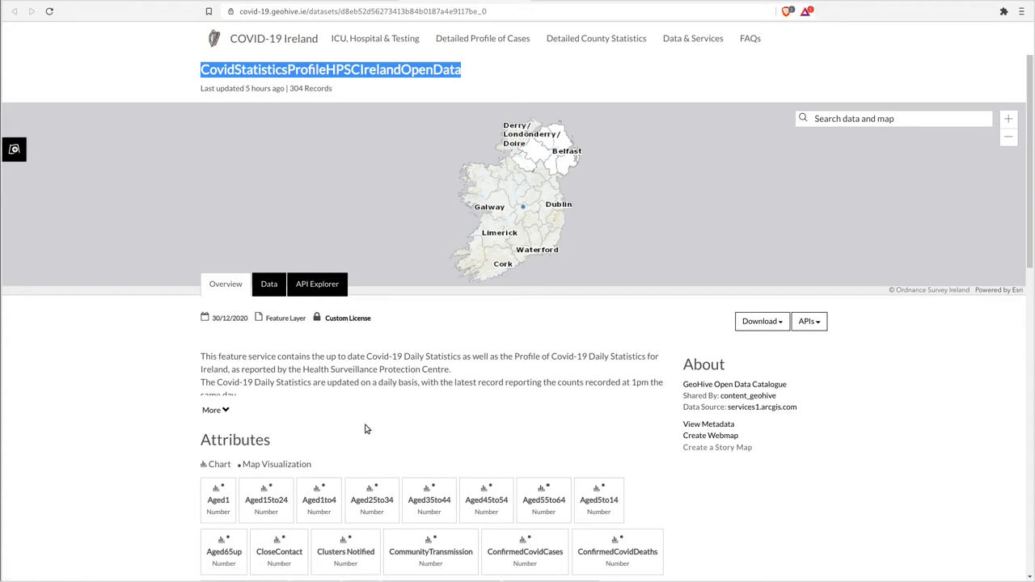
scroll(370, 404, down, 1)
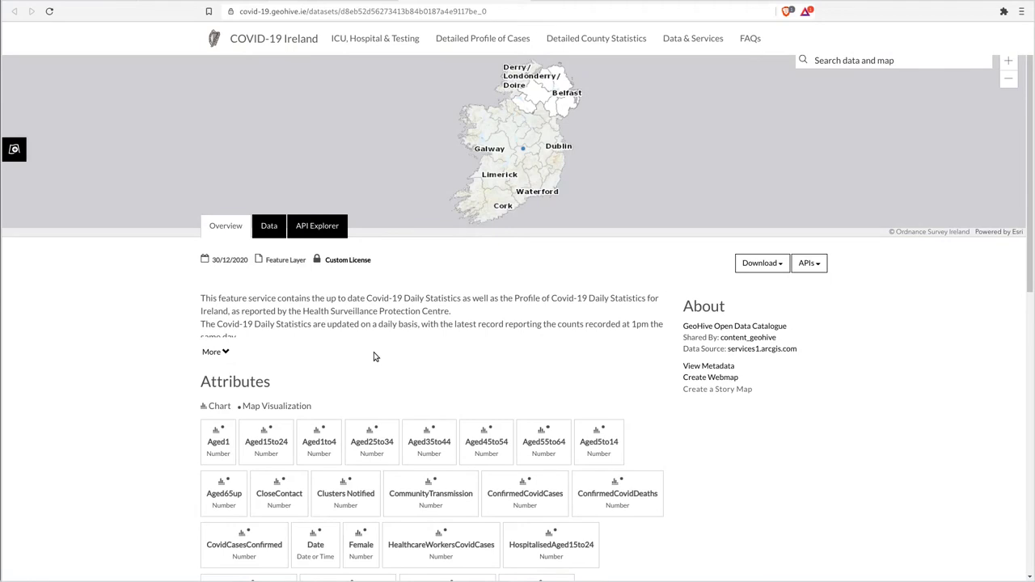
scroll(373, 356, up, 1)
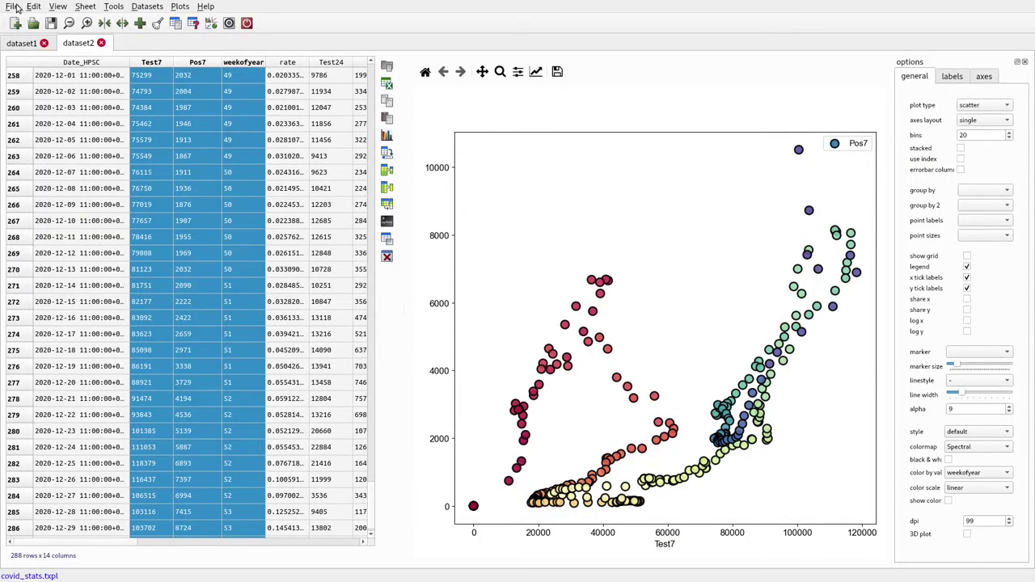
click(14, 7)
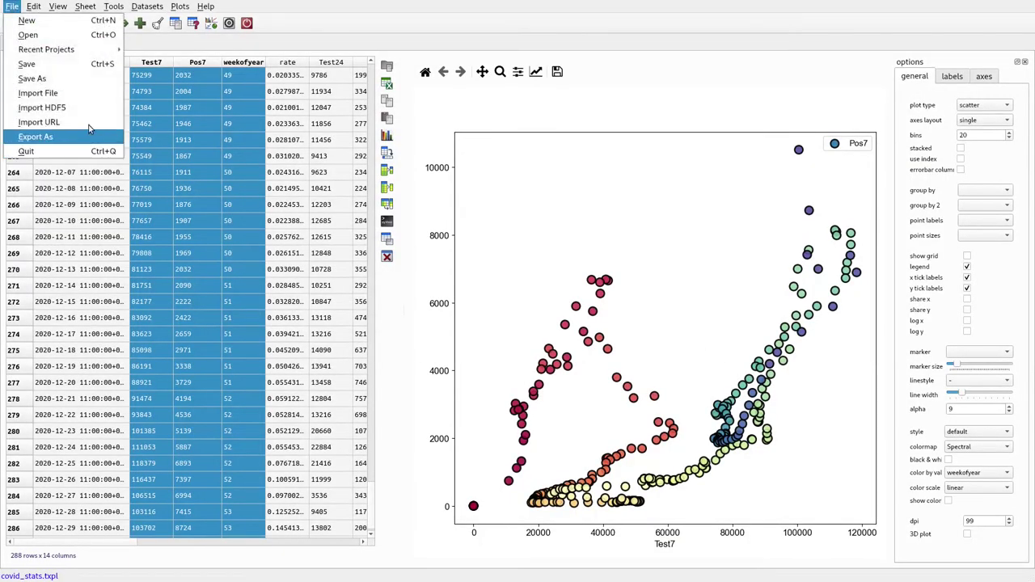
click(64, 122)
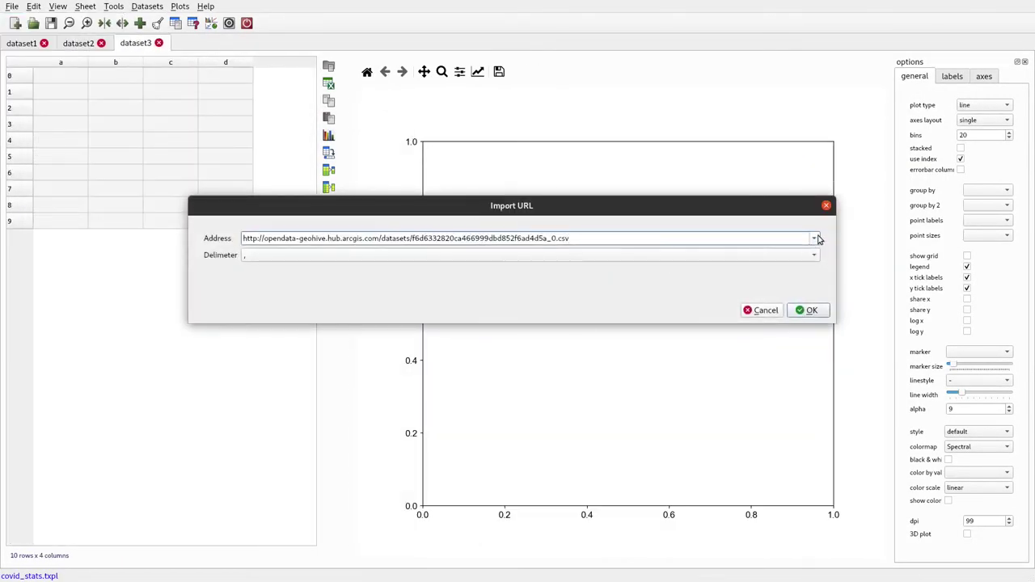
click(814, 237)
click(586, 279)
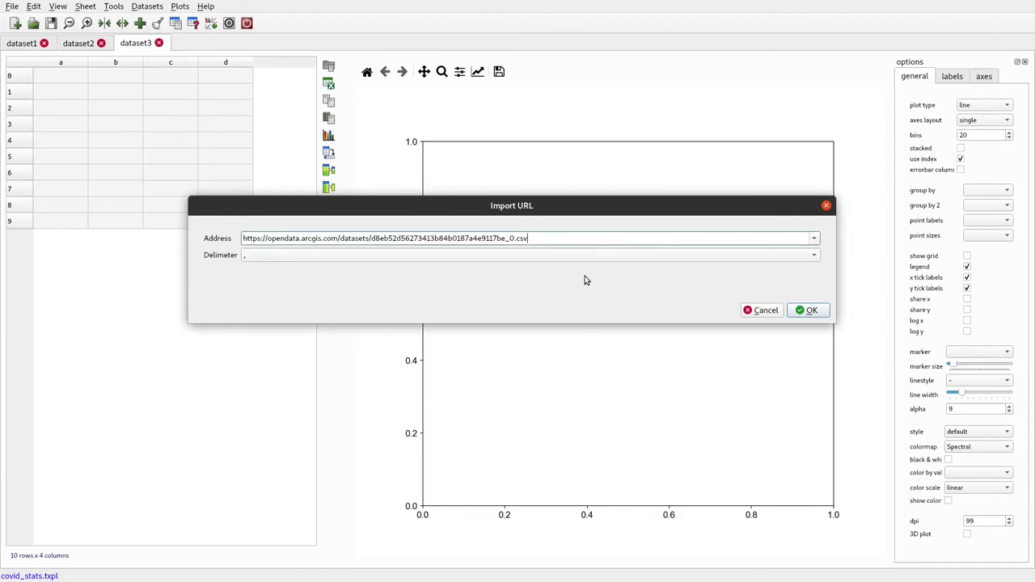
click(811, 310)
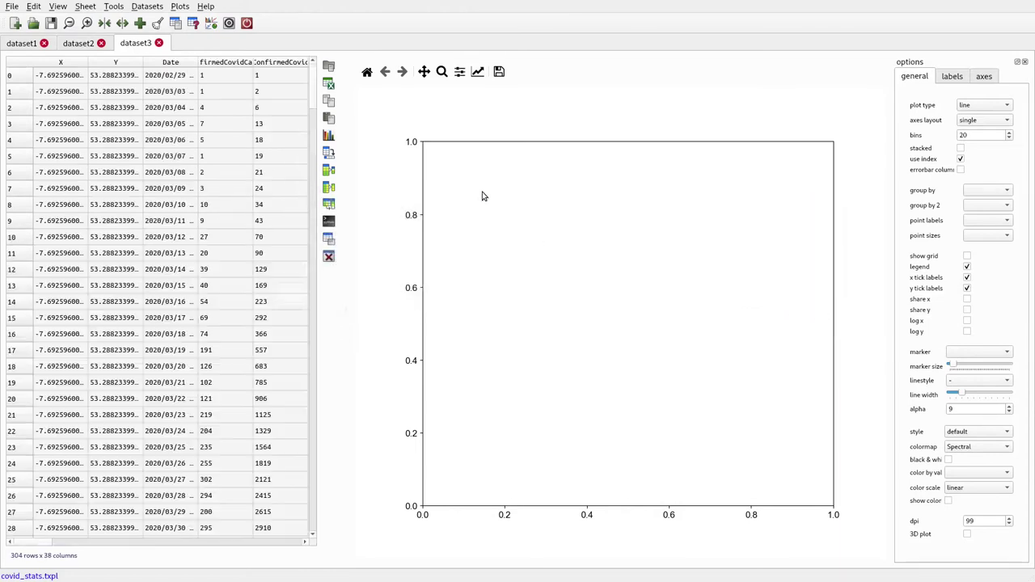
Widen the table area and review the imported table's column info, from the case counts to the age group columns
drag(348, 130, 753, 168)
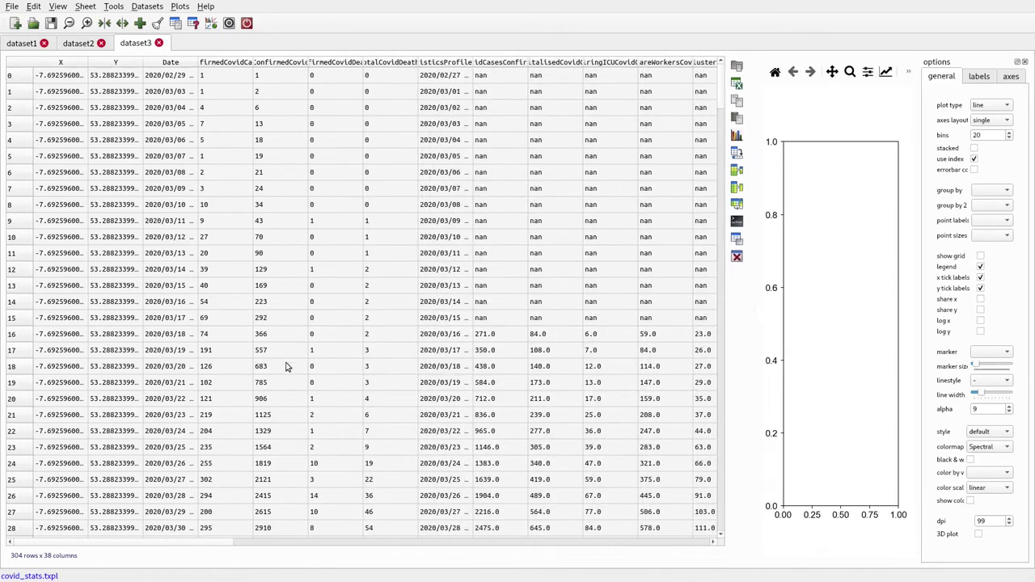
click(211, 23)
scroll(483, 235, up, 8)
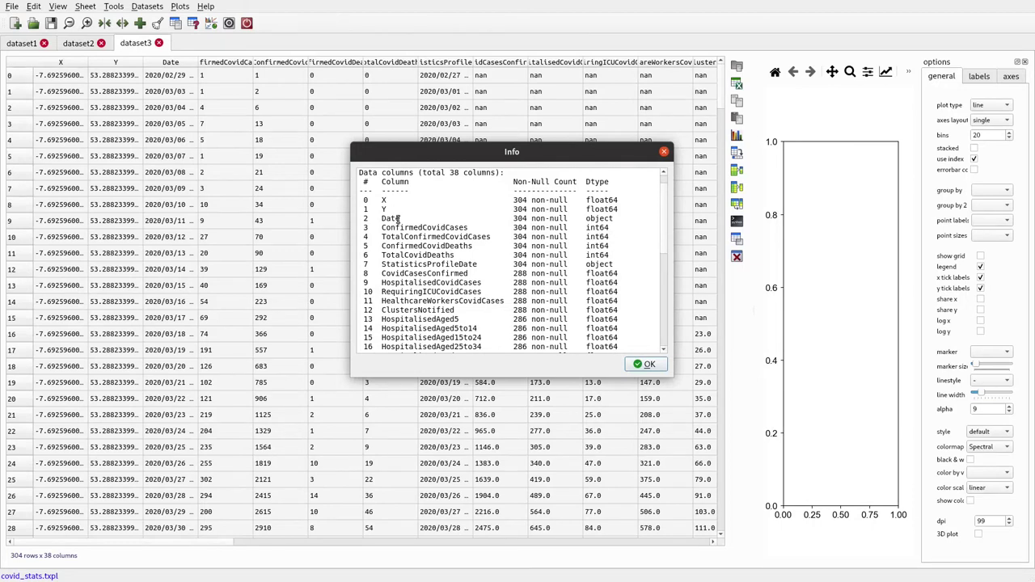
scroll(410, 303, down, 6)
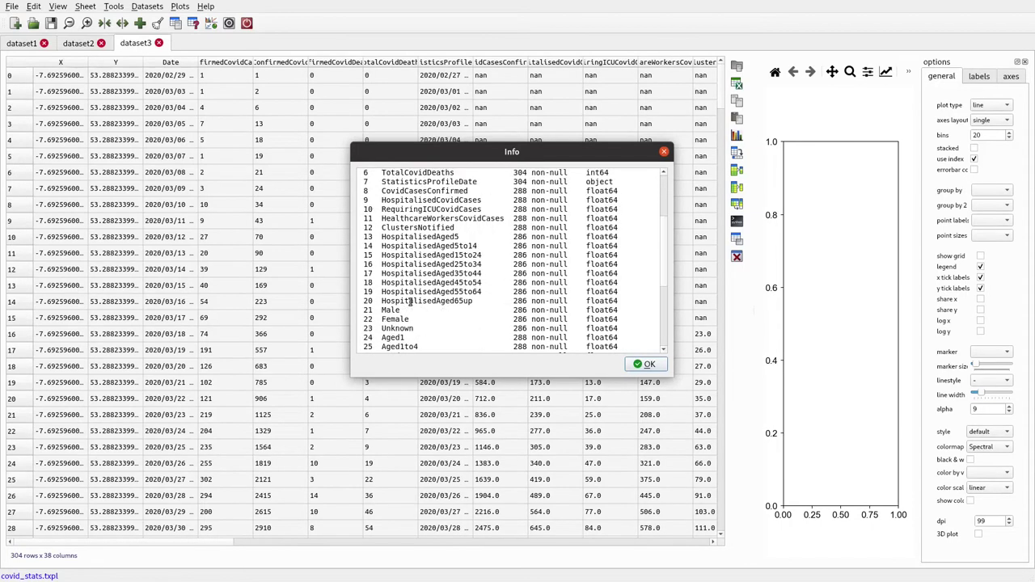
scroll(412, 286, up, 6)
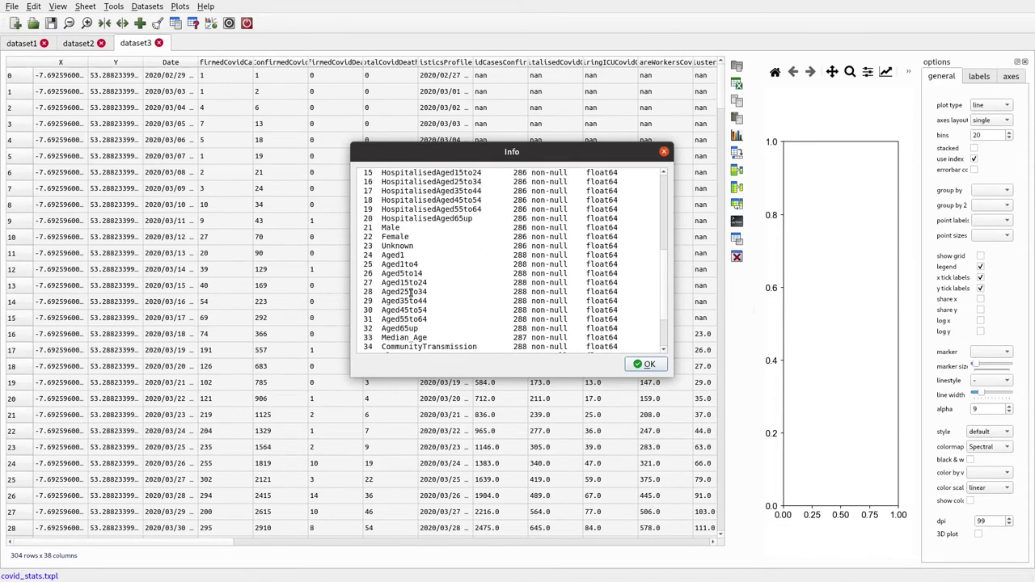
scroll(411, 293, up, 1)
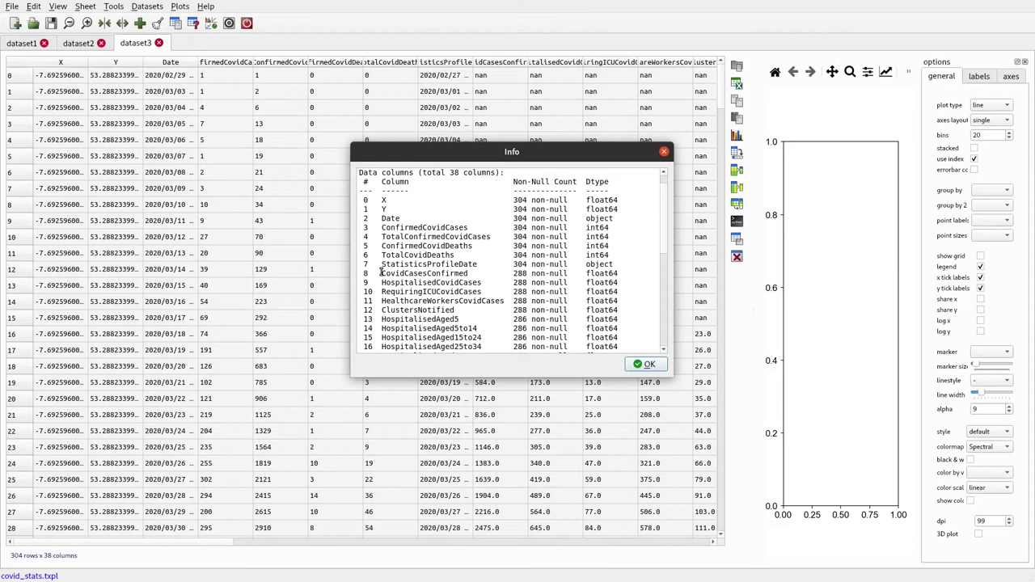
drag(382, 289, 476, 292)
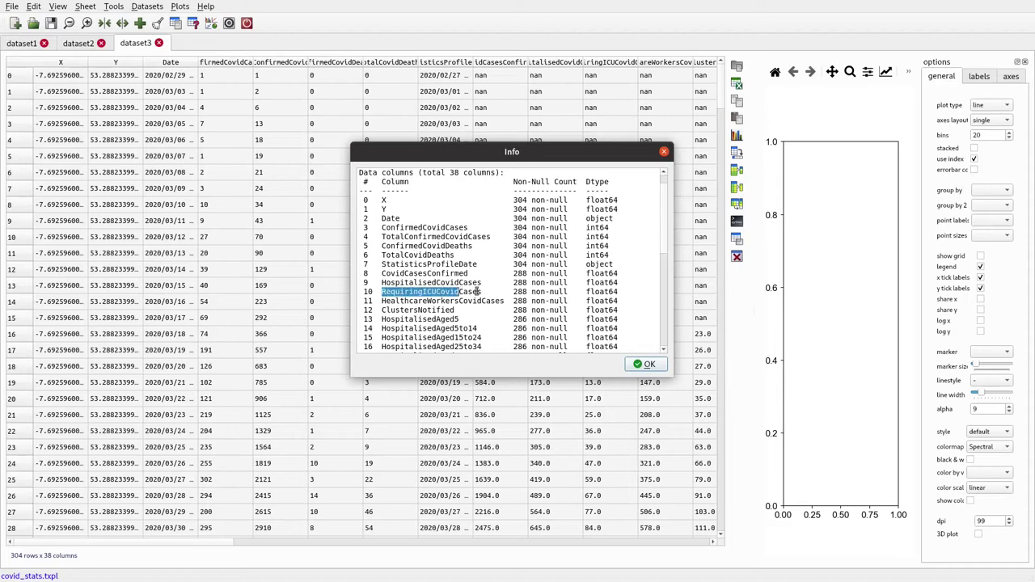
click(648, 365)
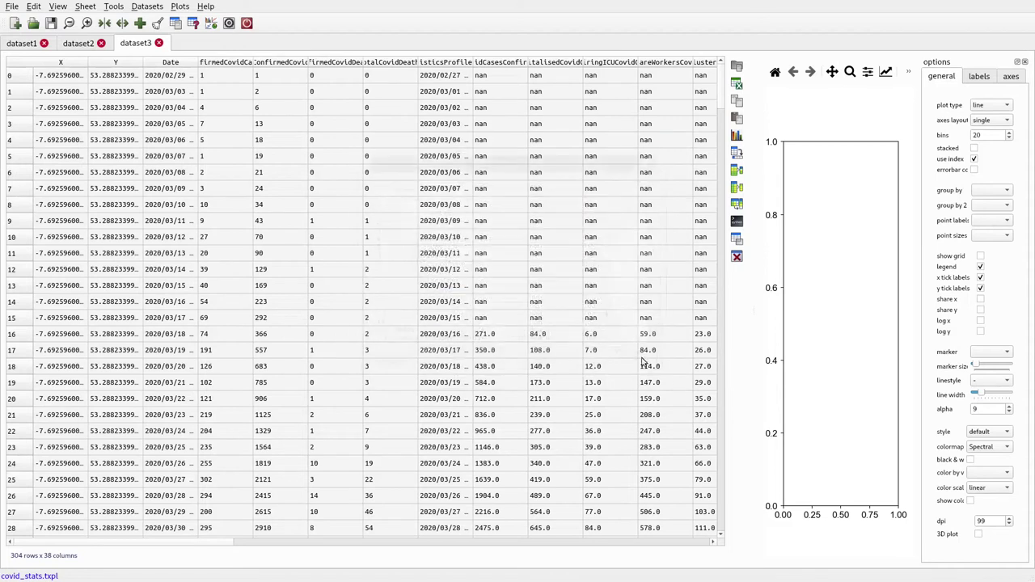
Widen the ConfirmedCovidCases and ConfirmedCovidDeaths columns and move TotalConfirmedCovidCases to directly after StatisticsProfileDate
click(176, 64)
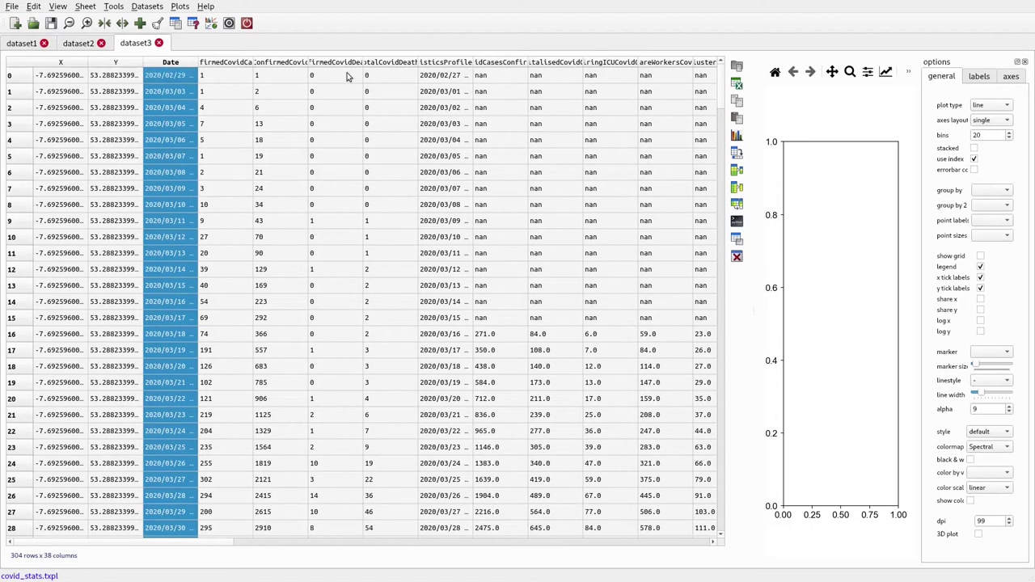
drag(253, 62, 294, 63)
scroll(259, 302, down, 11)
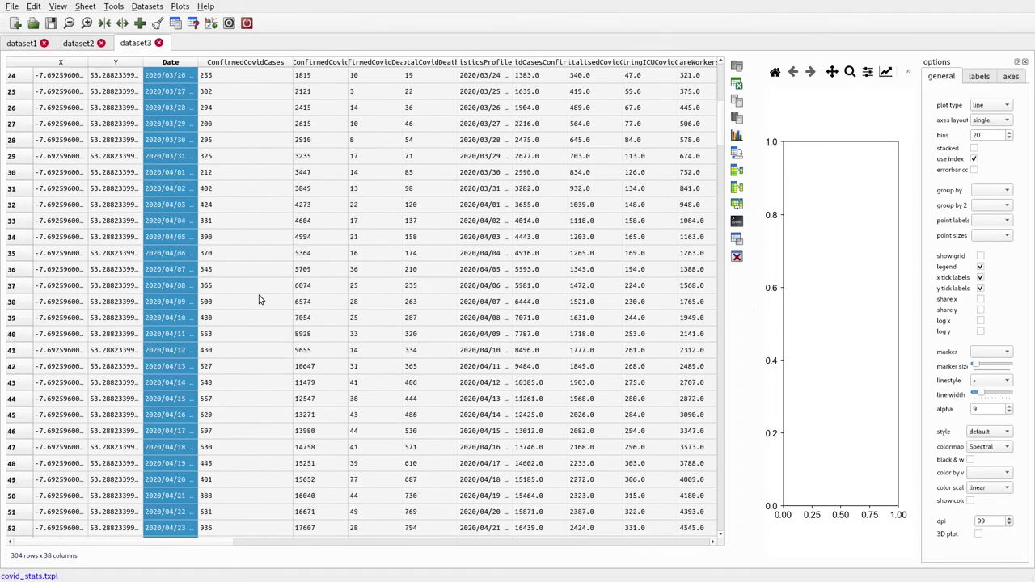
scroll(260, 306, up, 7)
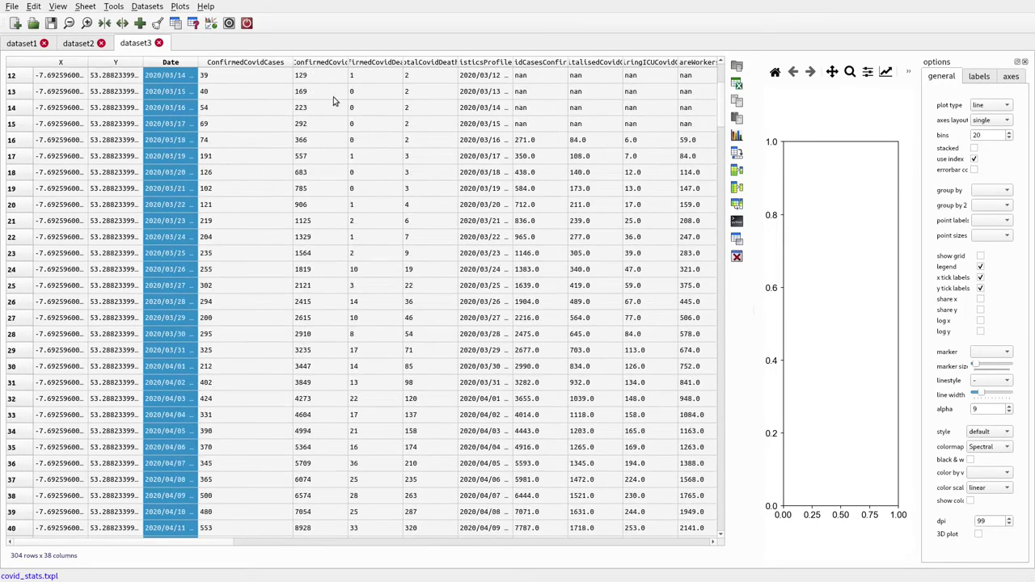
drag(329, 65, 509, 63)
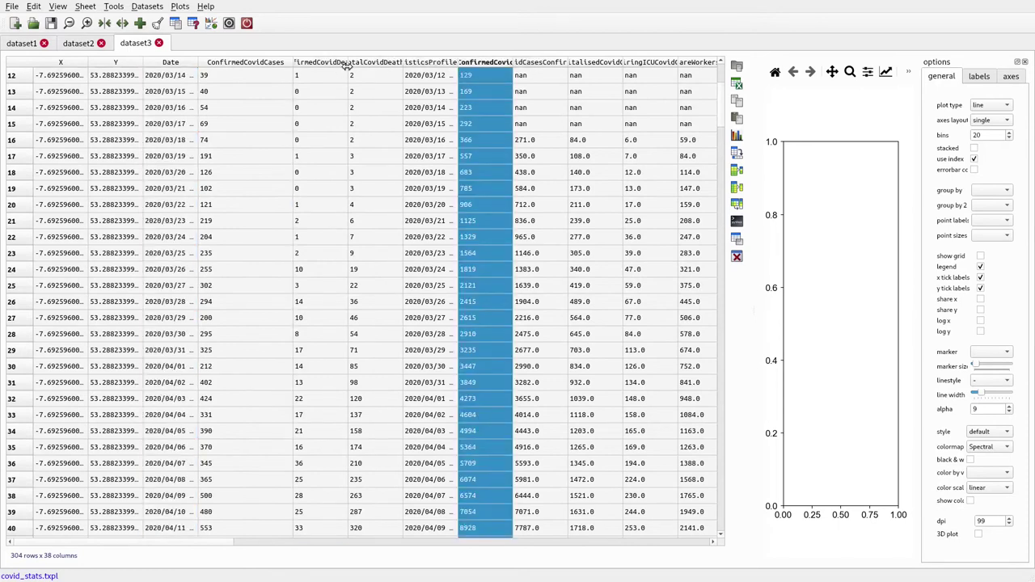
click(349, 64)
drag(348, 64, 386, 69)
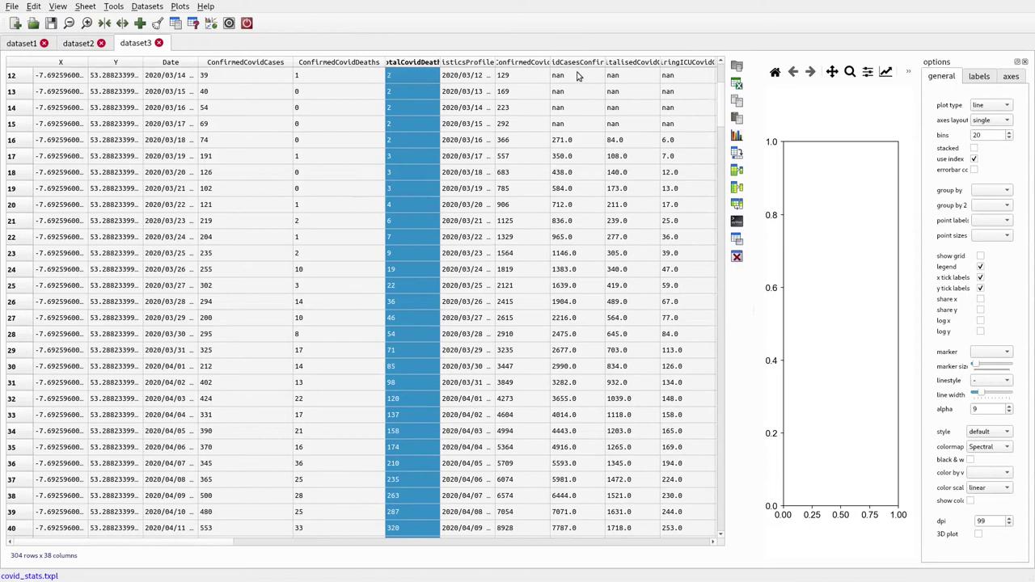
Widen the HospitalisedCovidCases column and move it to directly after ConfirmedCovidDeaths
drag(658, 64, 693, 70)
scroll(644, 214, down, 4)
scroll(645, 214, up, 8)
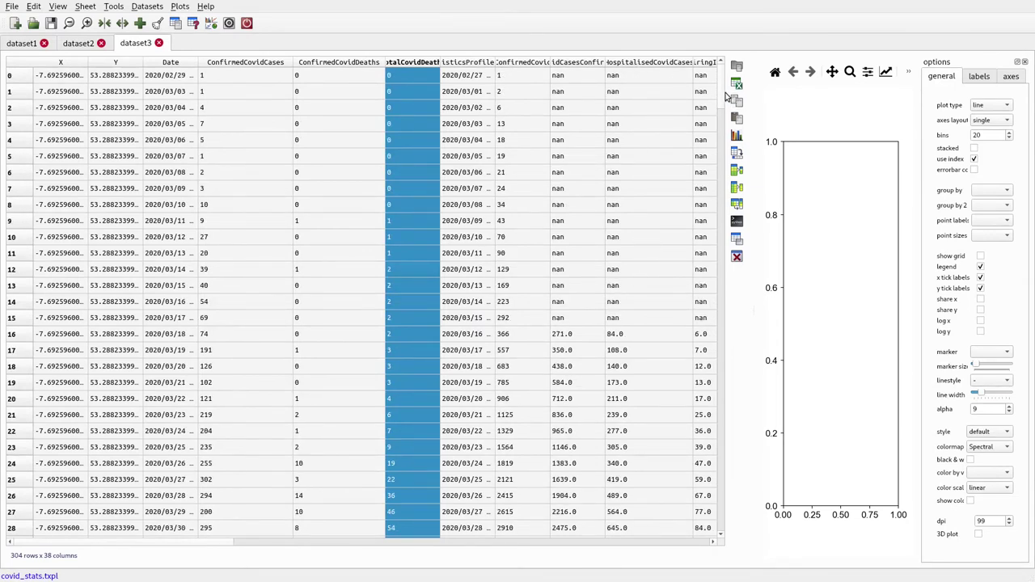
drag(647, 67, 439, 73)
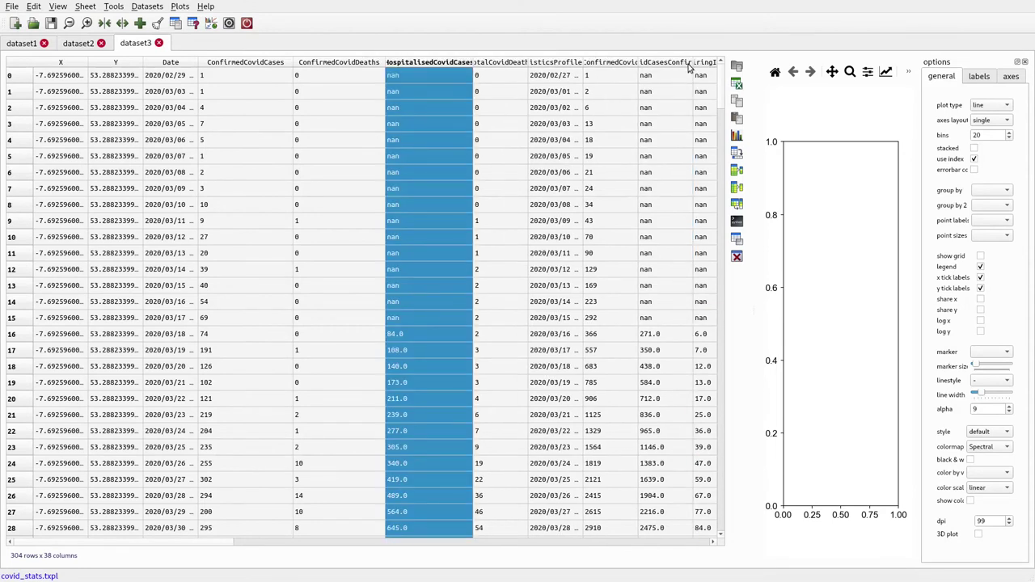
Widen the RequiringICUCovidCases column and move it to directly after HospitalisedCovidCases
drag(755, 87, 847, 87)
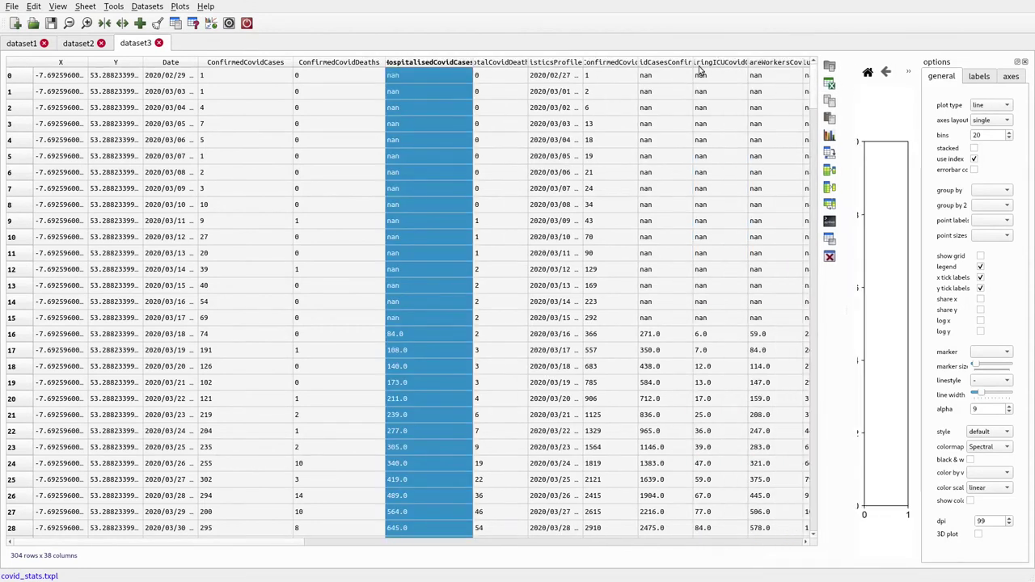
drag(693, 62, 658, 64)
double_click(716, 62)
drag(724, 64, 490, 71)
Copy the columns from Date through RequiringICUCovidCases and paste them into a new sheet, dataset4
click(172, 65)
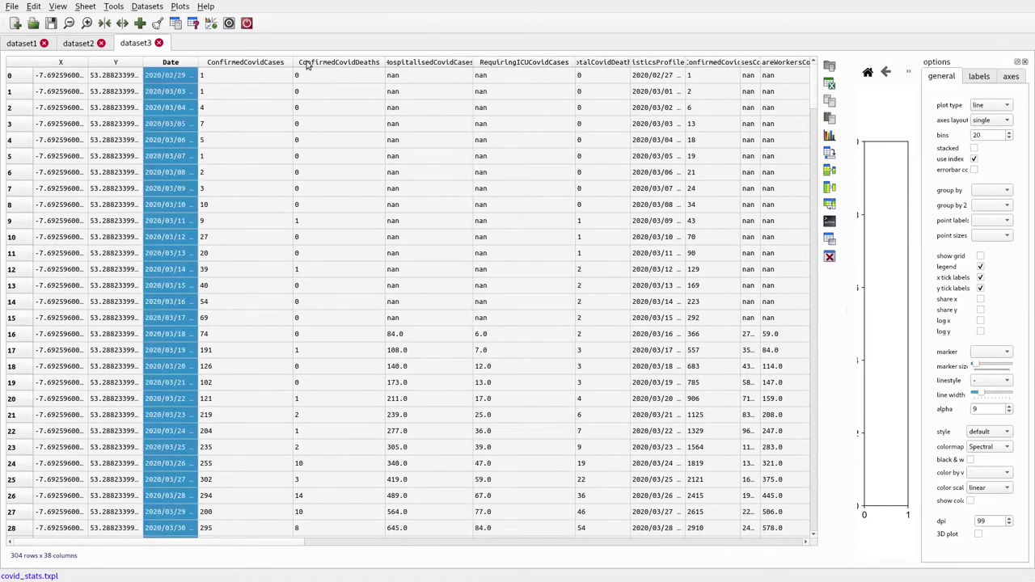
shift+click(490, 65)
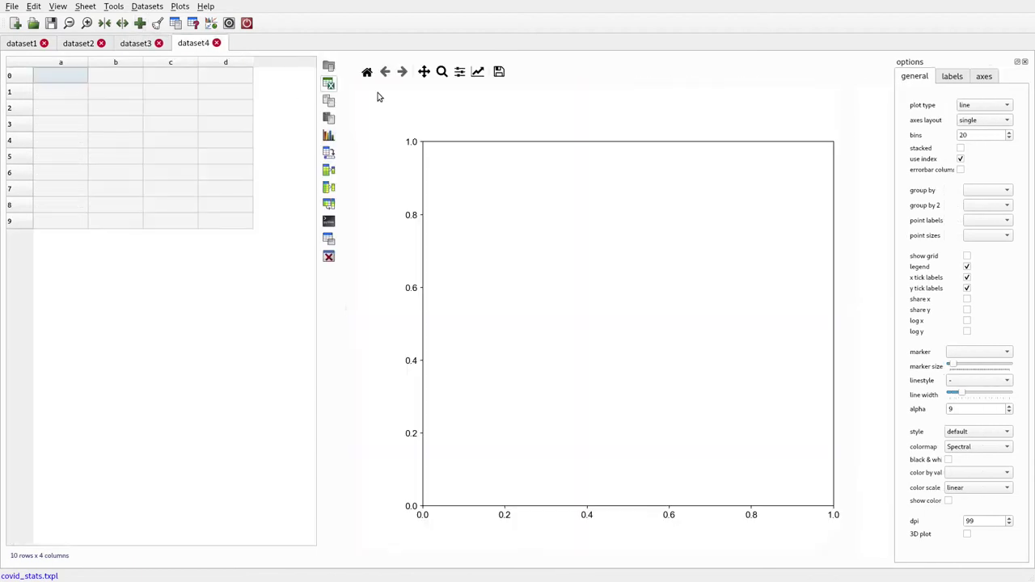
click(139, 22)
click(329, 119)
Widen the Date column of dataset4 and convert its values to datetime using the infer conversion format
drag(345, 122, 576, 123)
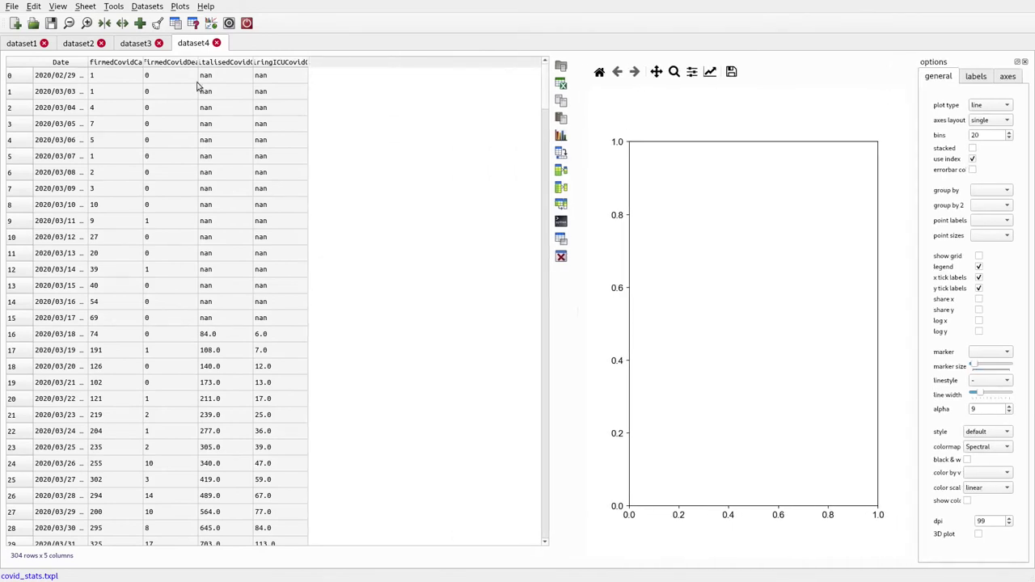
drag(87, 63, 142, 65)
right_click(114, 66)
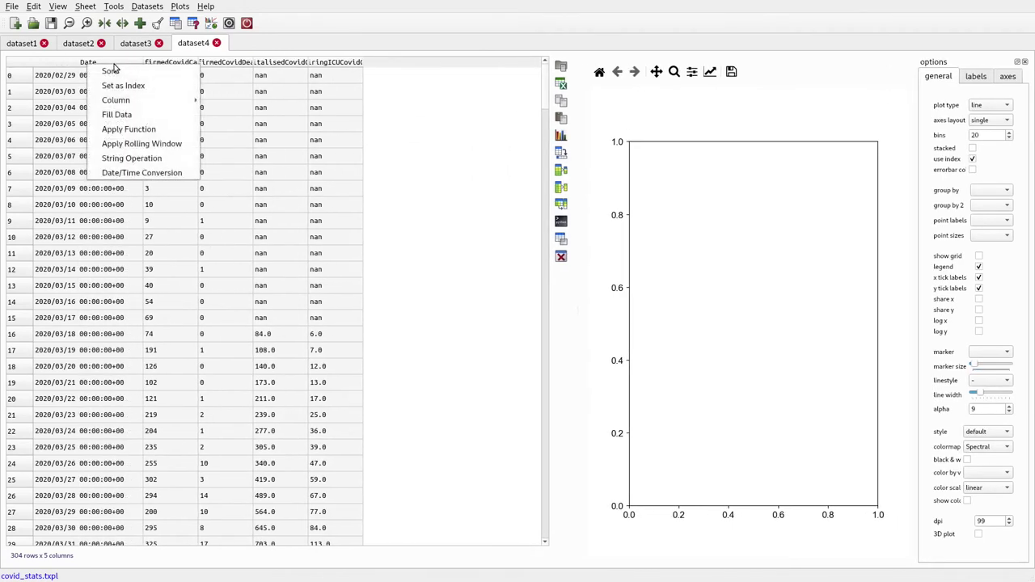
click(169, 175)
click(603, 312)
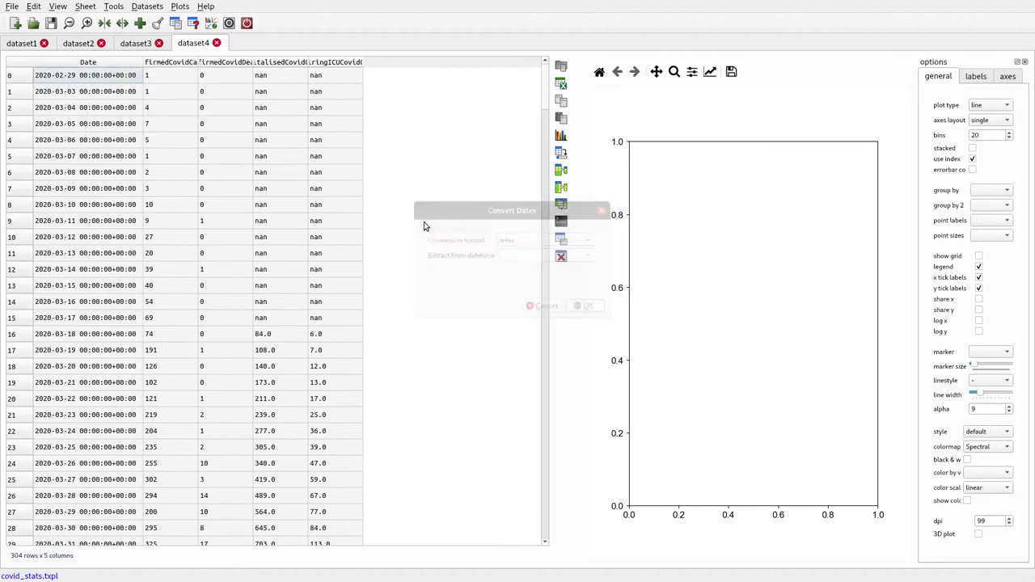
Select all five columns, from Date to RequiringICUCovidCases, make the columns narrower and draw a line plot of them
click(113, 63)
shift+click(315, 68)
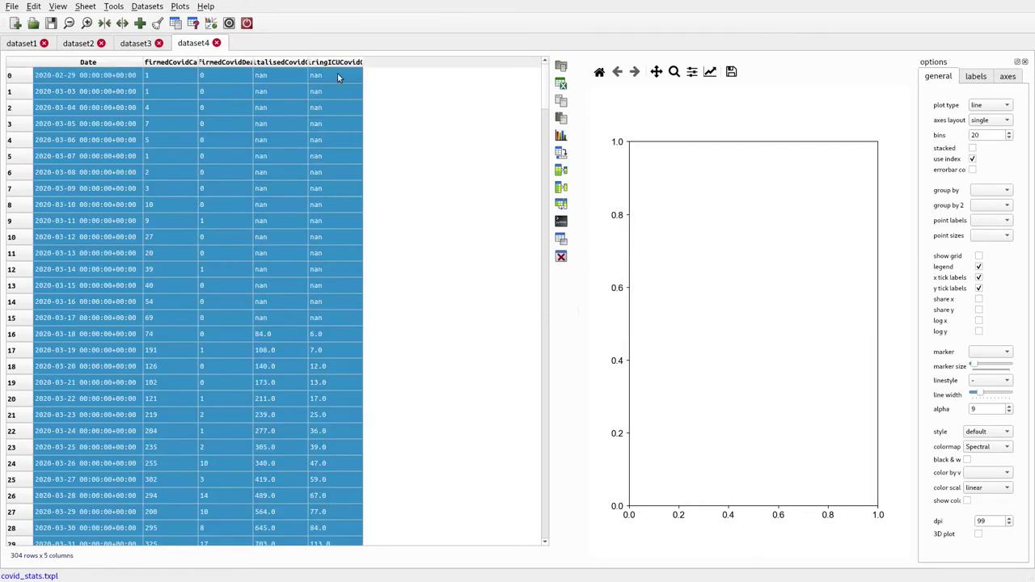
drag(578, 150, 407, 148)
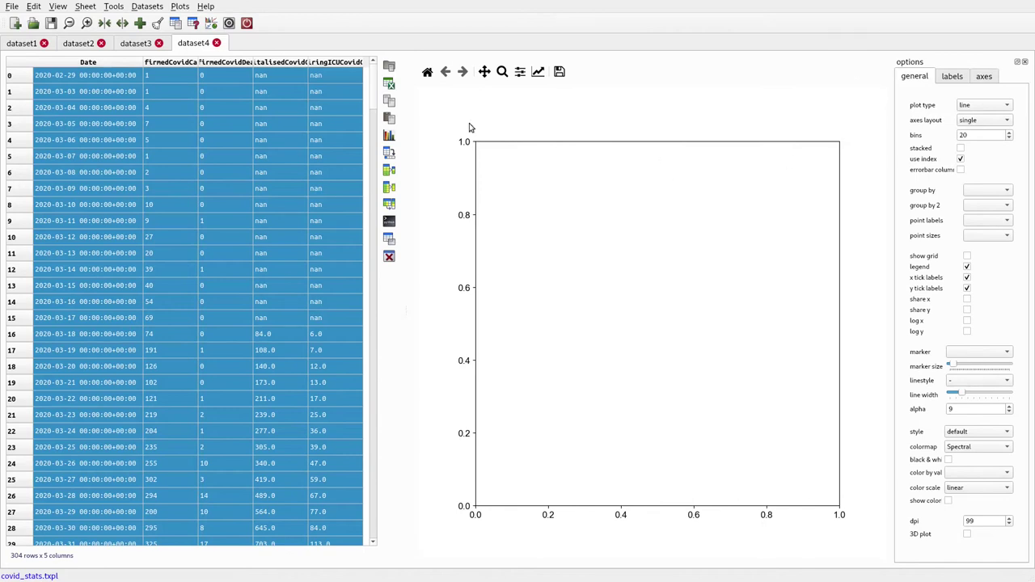
click(104, 23)
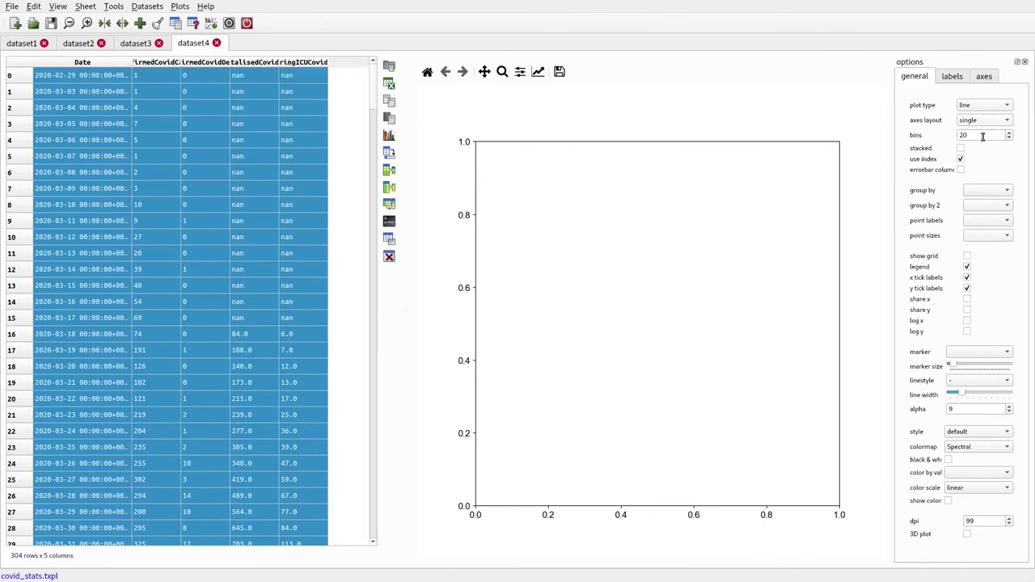
click(388, 135)
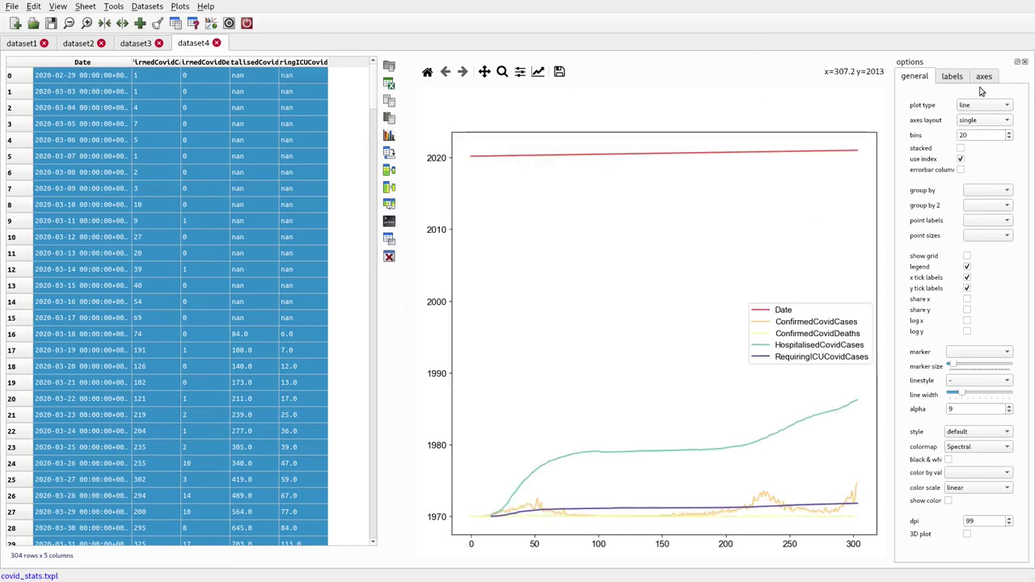
Set the axes layout to multiple, turn off use index and replot so each variable has its own subplot against Date
click(981, 78)
click(979, 106)
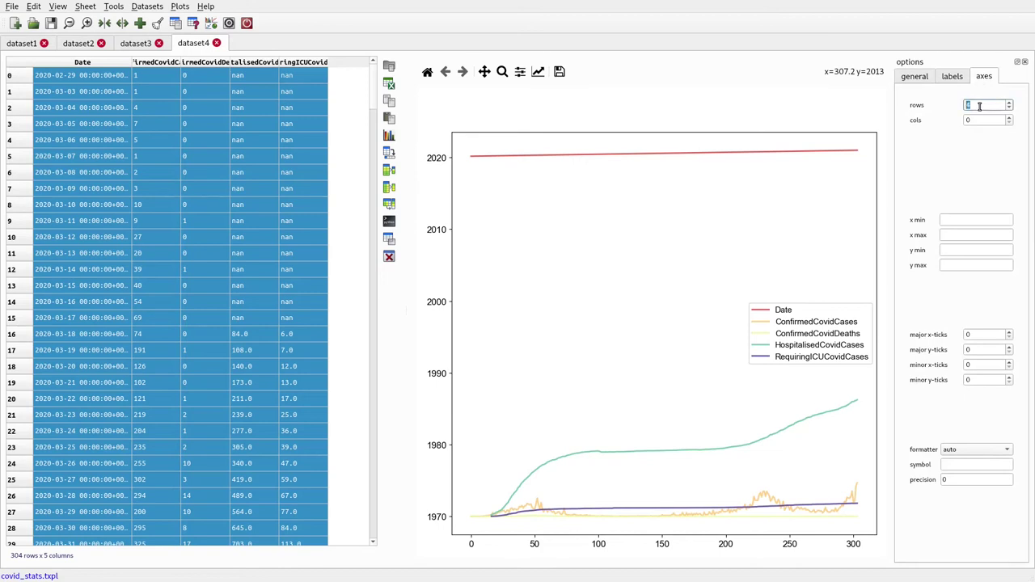
click(917, 78)
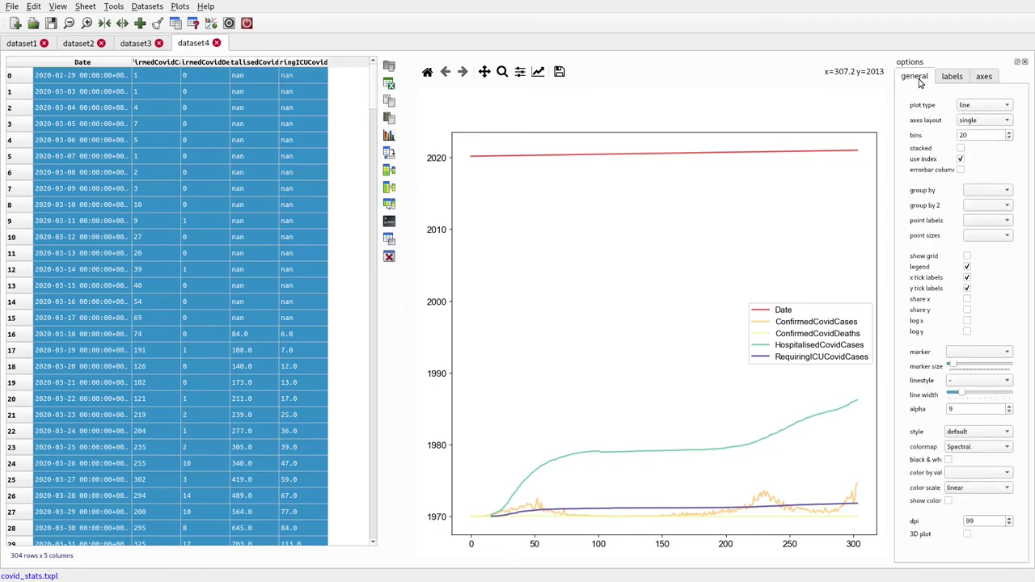
click(970, 121)
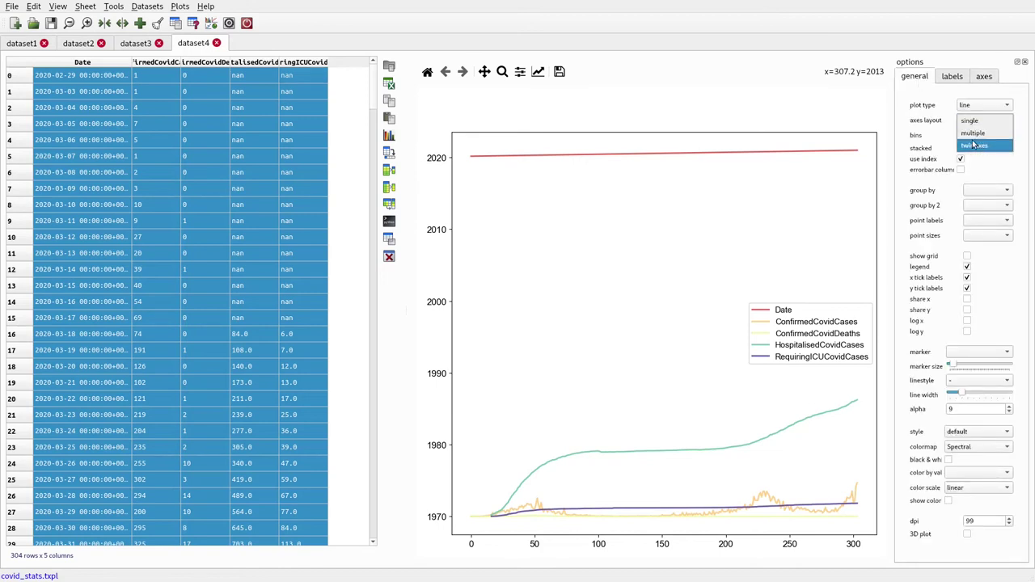
click(972, 132)
click(388, 136)
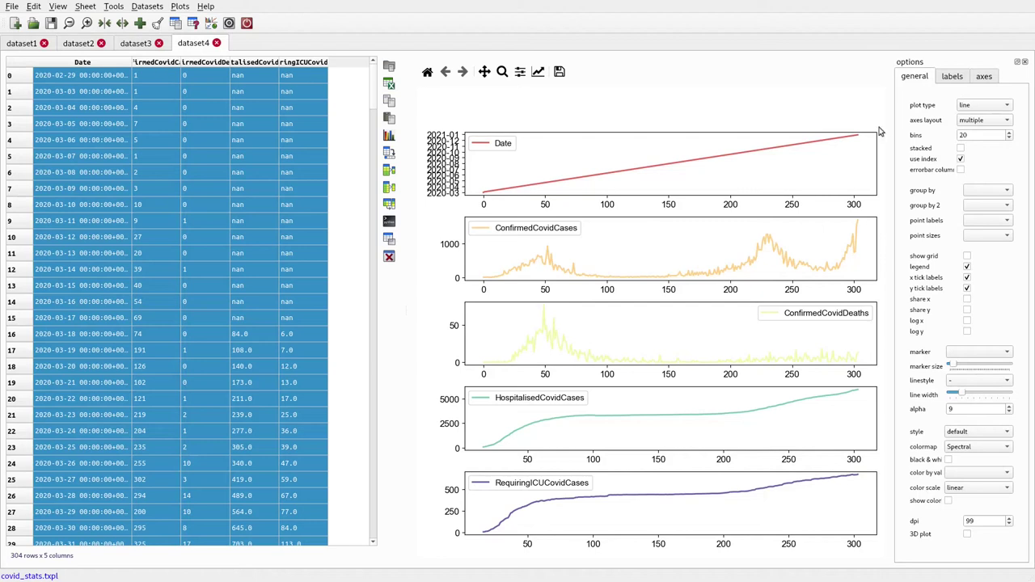
click(960, 159)
click(389, 136)
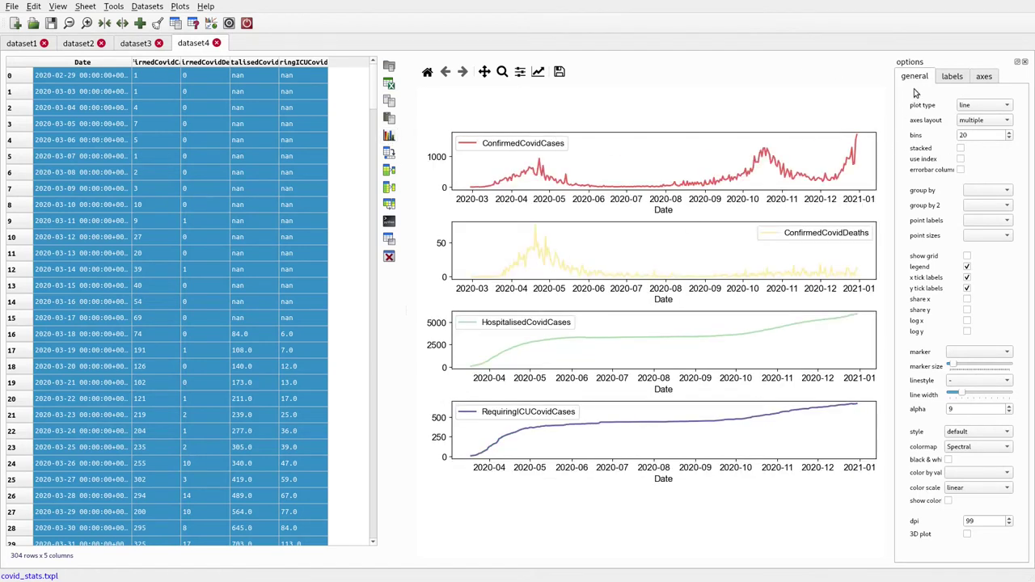
Redraw the multiple-axes line plot of the selected columns with an axes grid of 4 rows and 1 column
click(984, 76)
double_click(979, 104)
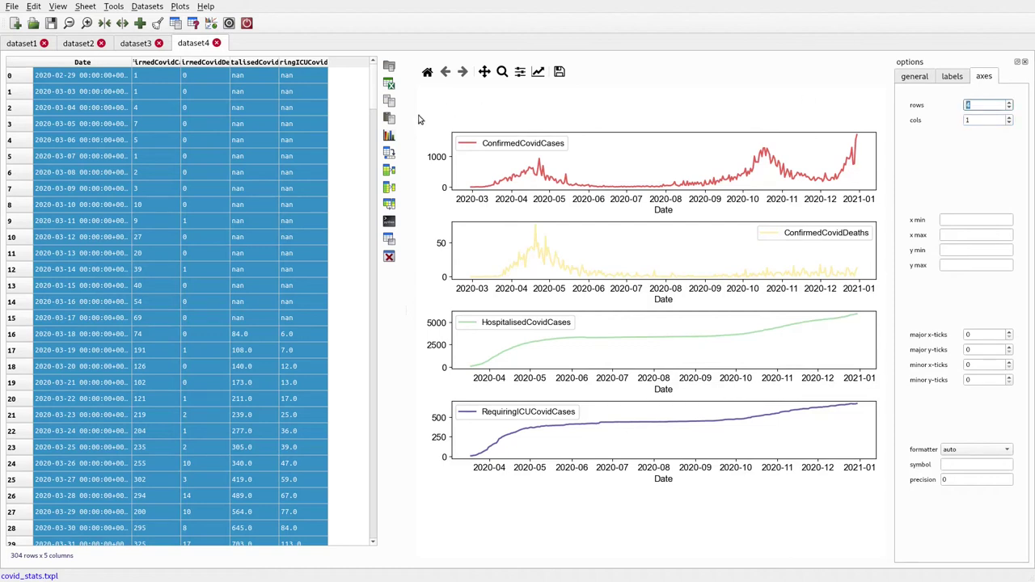
click(386, 139)
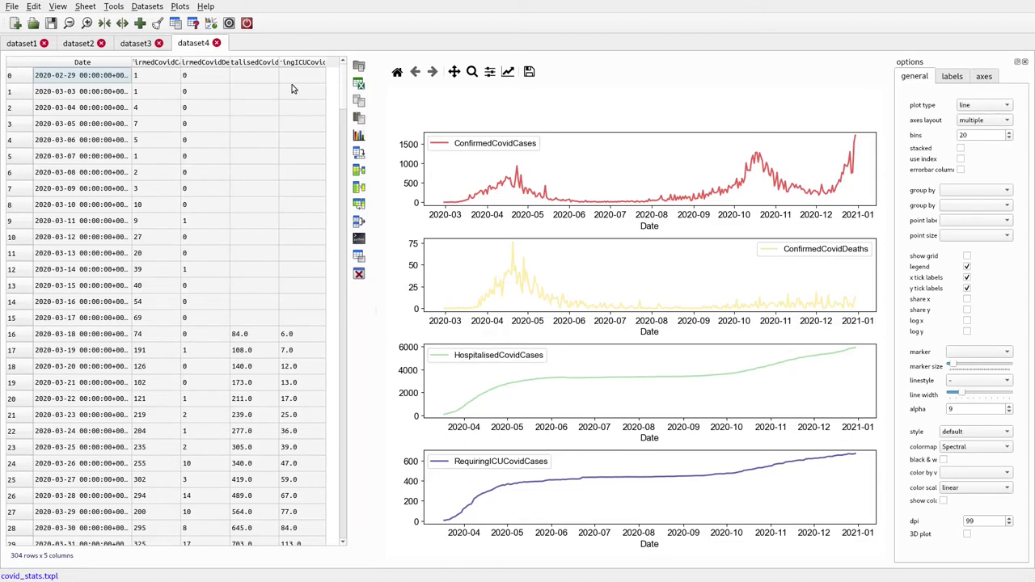
Apply the diff function to the HospitalisedCovidCases column of dataset4, updating it in place
right_click(236, 65)
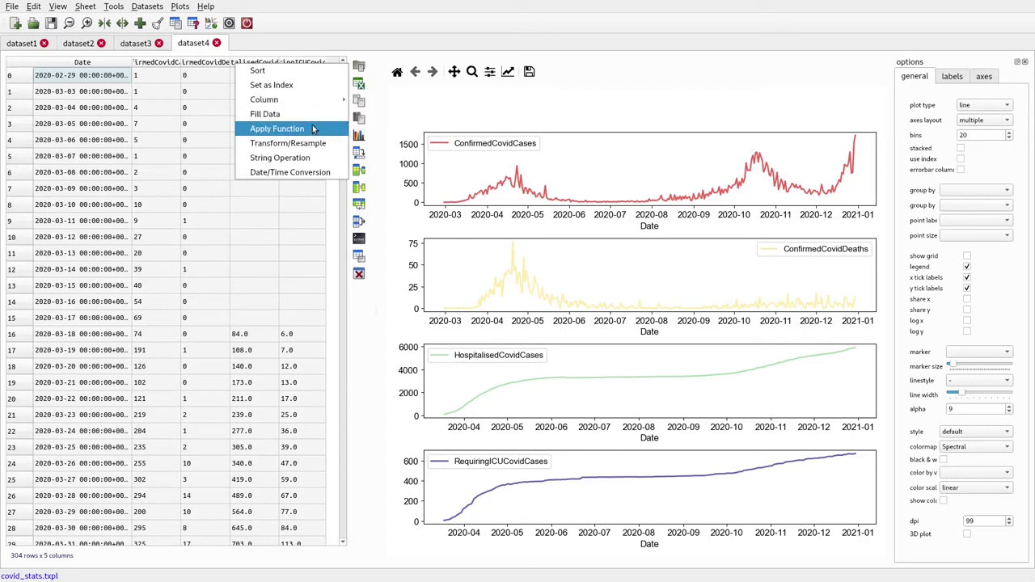
click(314, 130)
click(525, 231)
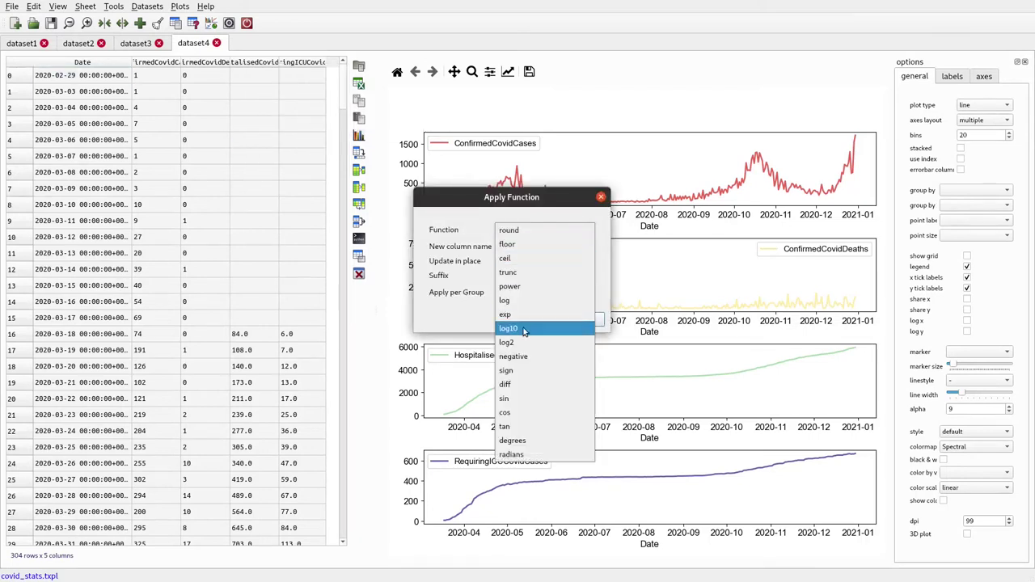
click(515, 386)
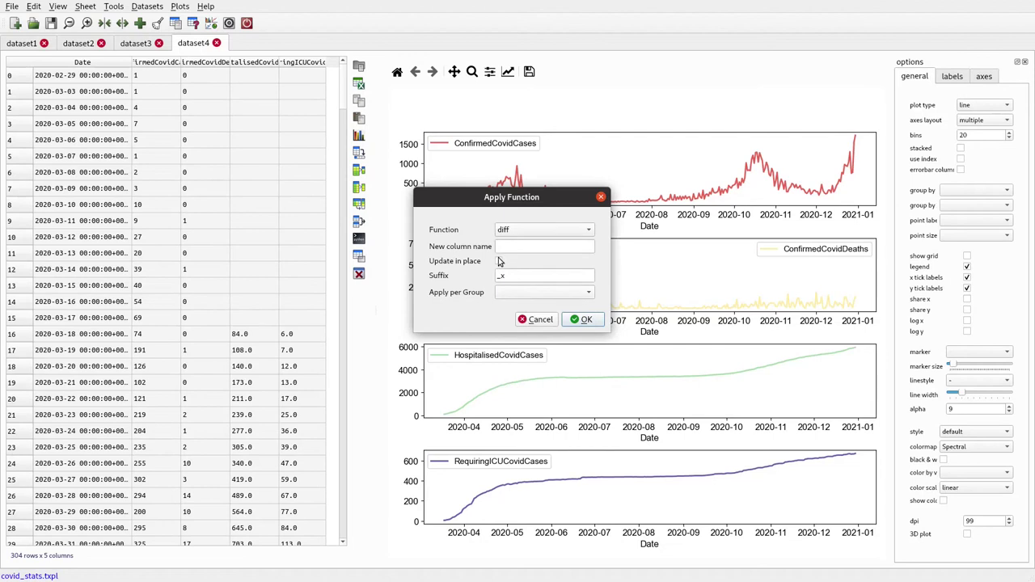
click(587, 320)
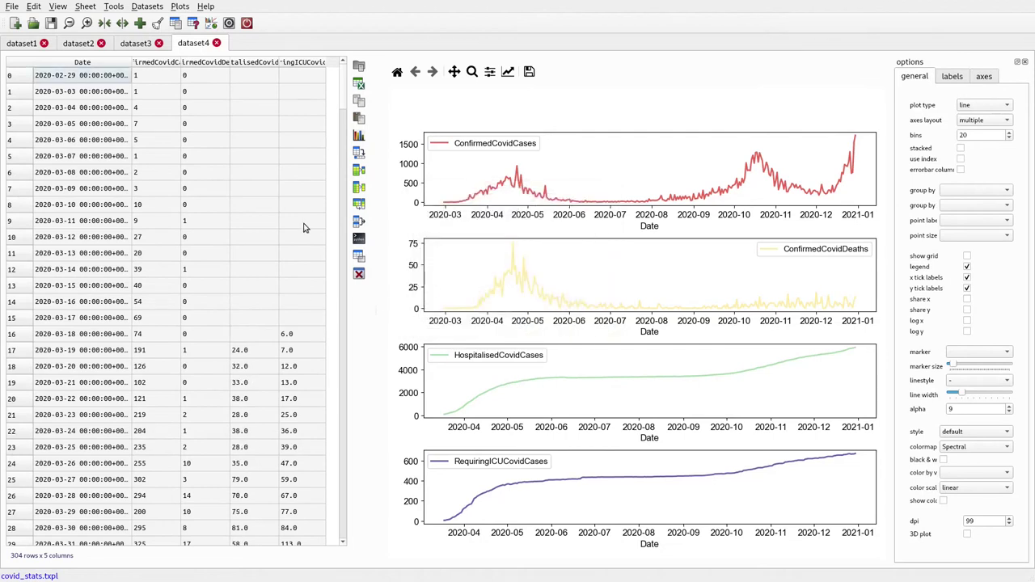
Apply the diff function to the RequiringICUCovidCases column, updating it in place
right_click(302, 68)
click(355, 127)
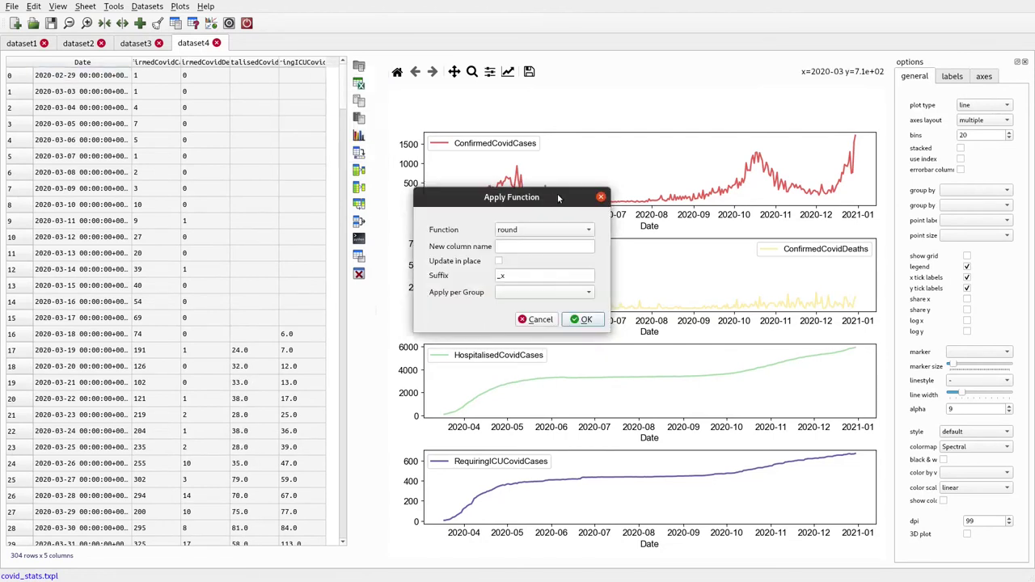
click(533, 228)
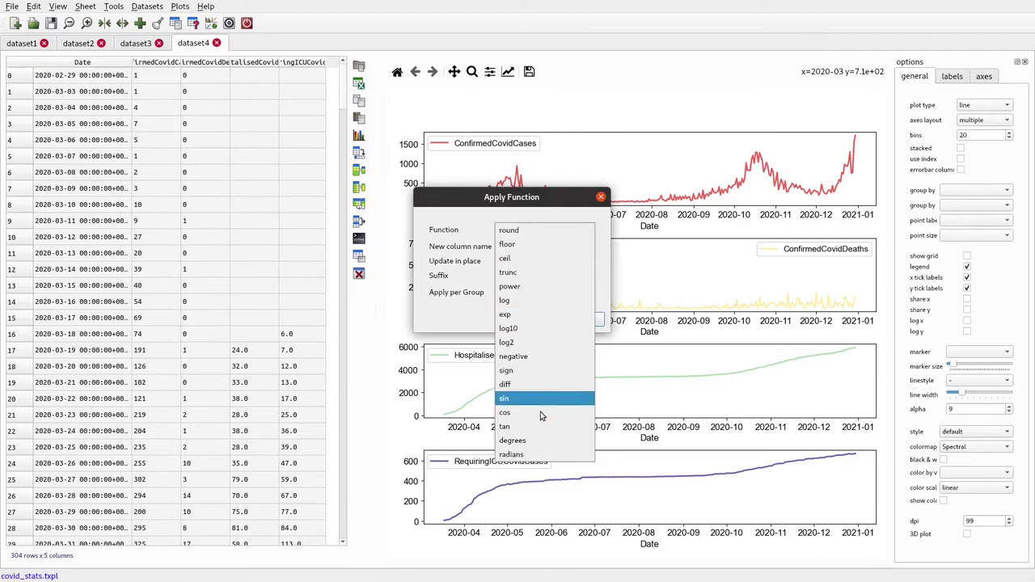
click(506, 384)
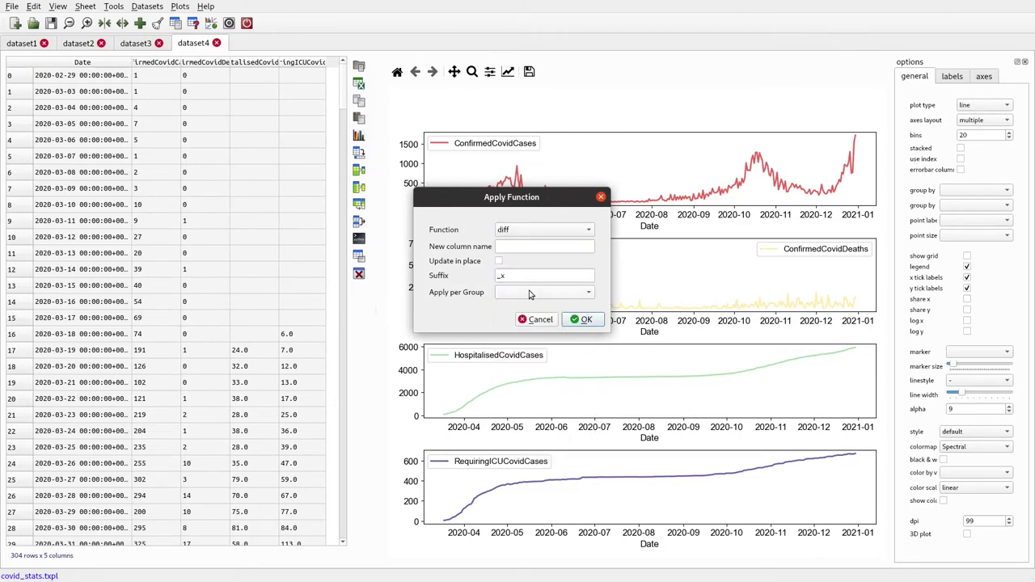
click(501, 263)
click(596, 324)
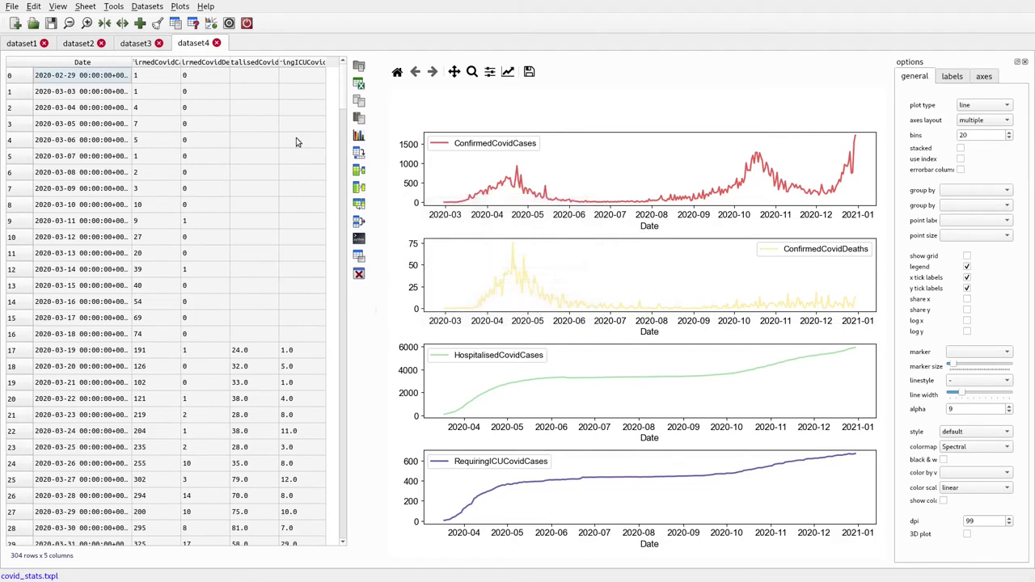
Select all columns from Date to RequiringICUCovidCases and redraw the line plots with the differenced values
click(121, 62)
shift+click(296, 69)
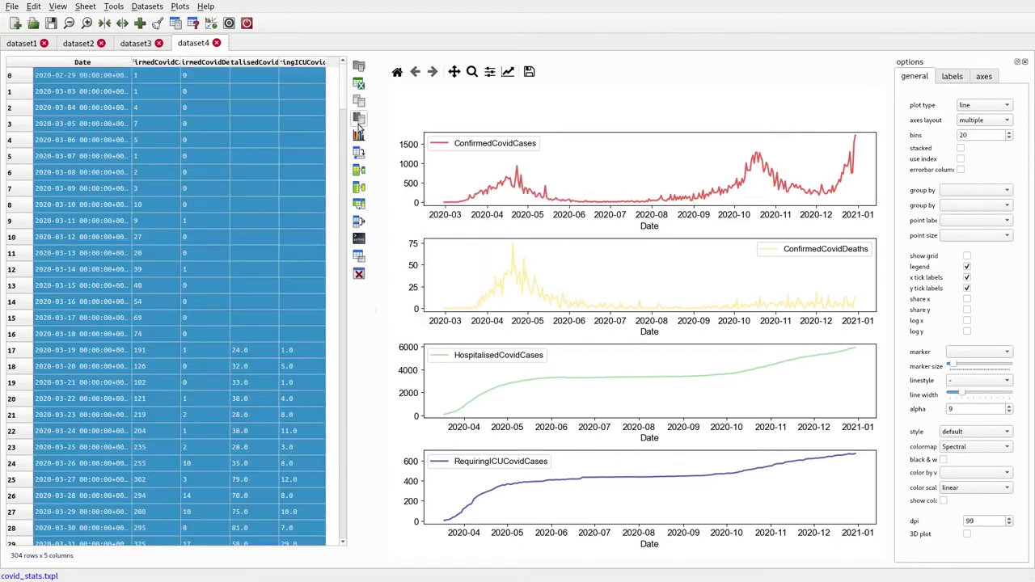
click(359, 138)
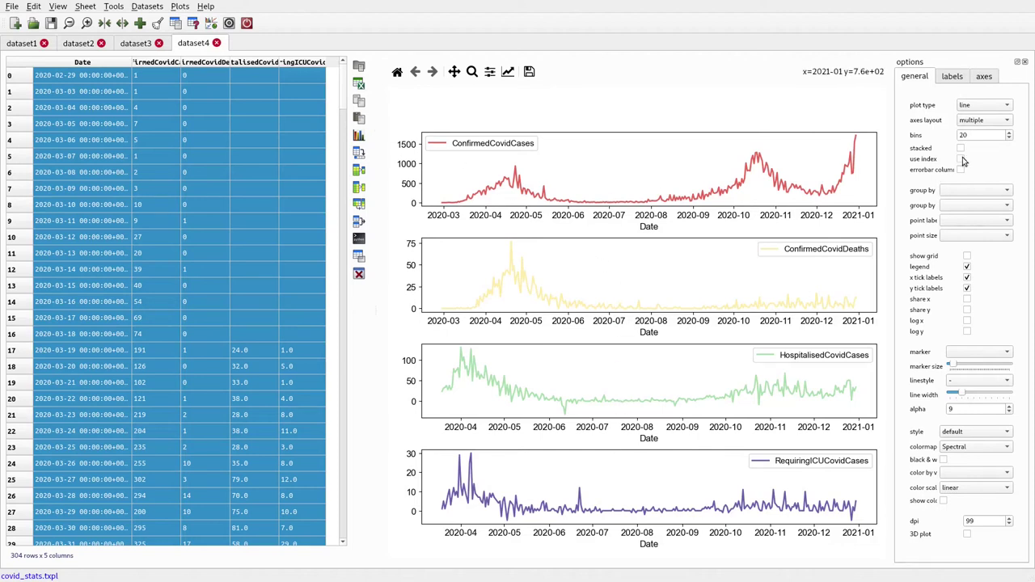
Plot the selected columns as scatter plots in multiple axes, and return the plot type to line and replot
click(980, 119)
key(Escape)
click(975, 106)
click(974, 118)
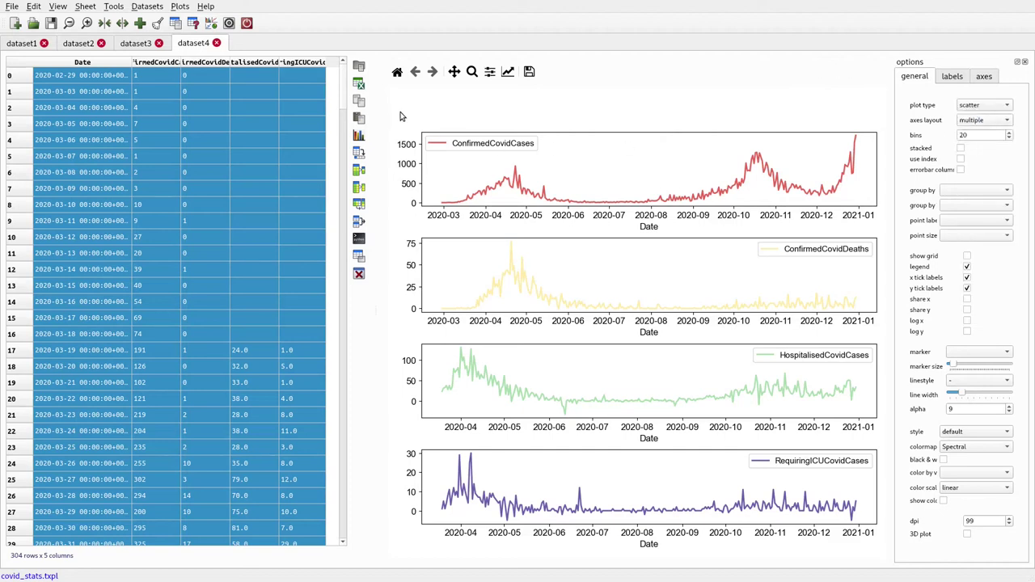
click(359, 135)
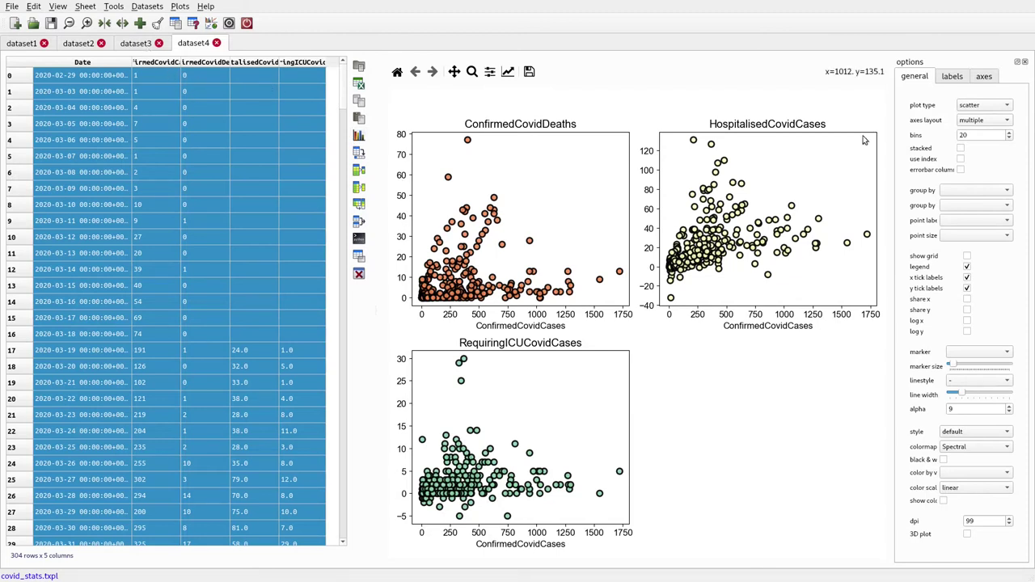
scroll(977, 108, up, 1)
click(359, 136)
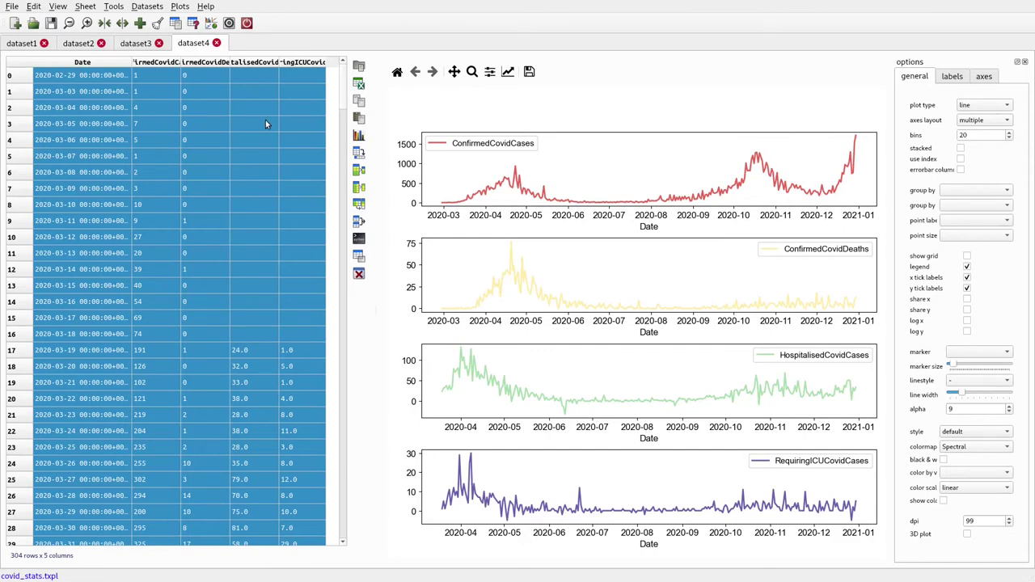
Transform the ConfirmedCovidCases column in place with a rolling window mean, using a window of 7
click(191, 95)
click(161, 78)
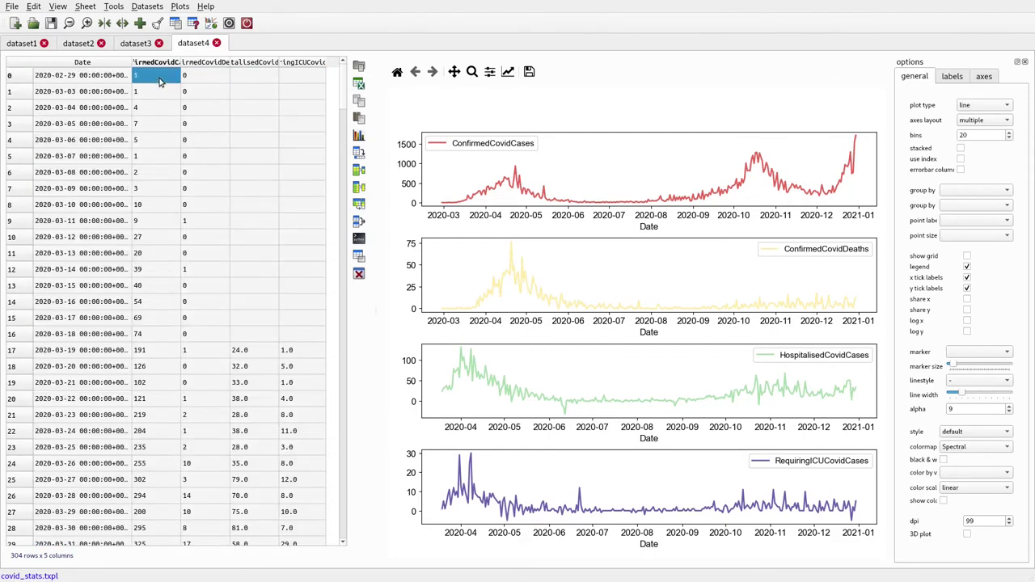
click(158, 63)
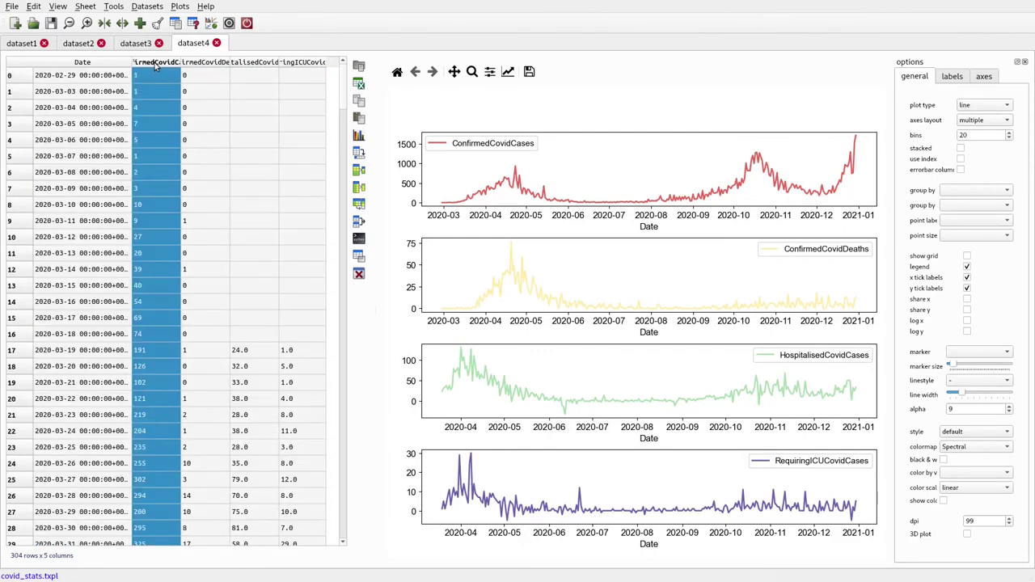
right_click(155, 68)
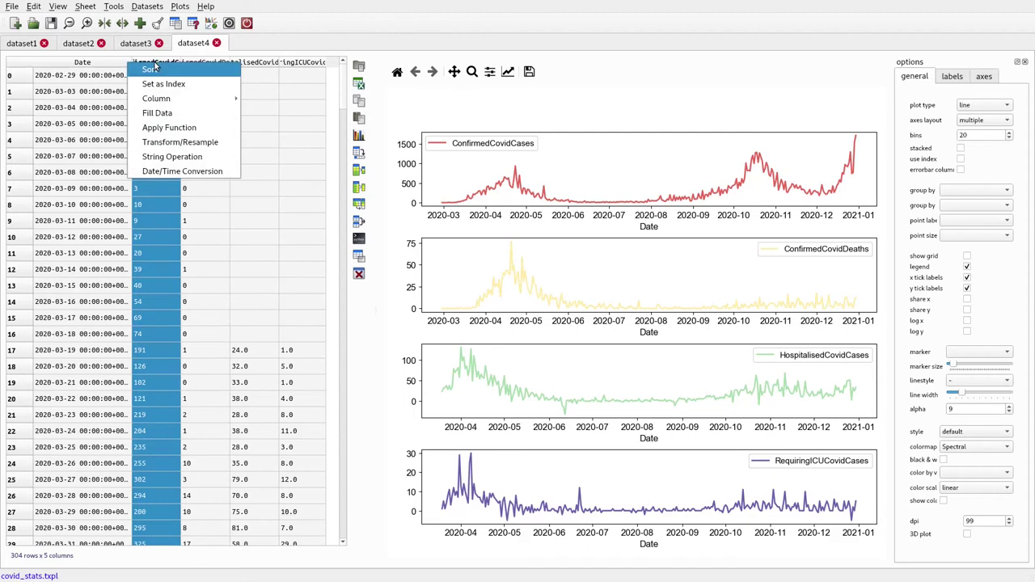
mouse_move(201, 97)
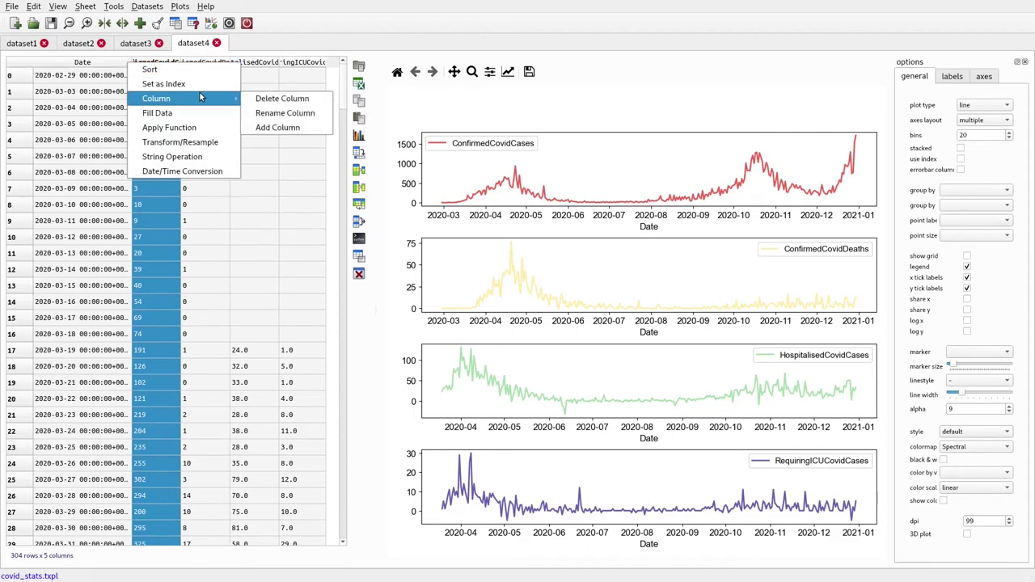
click(217, 143)
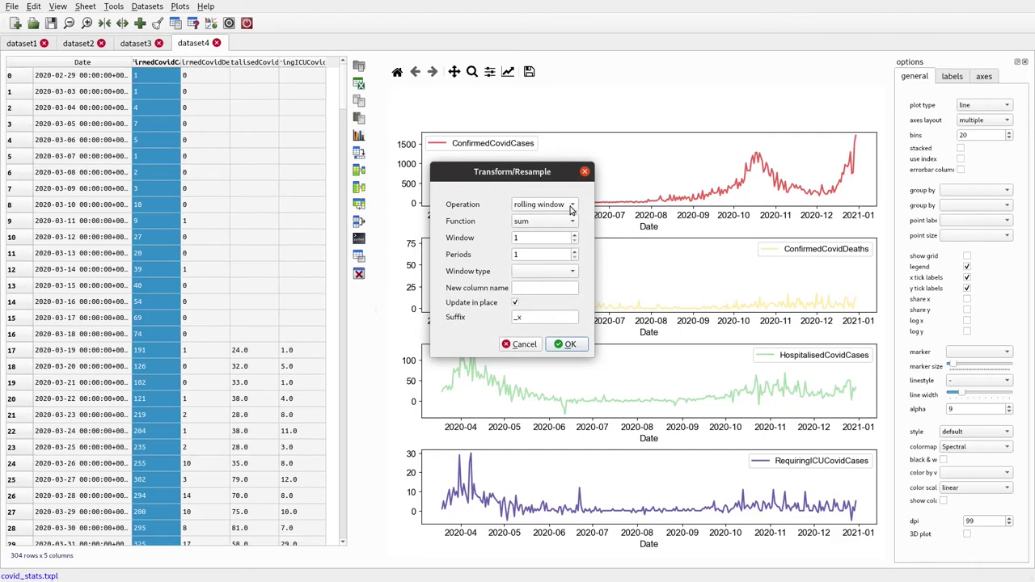
click(542, 227)
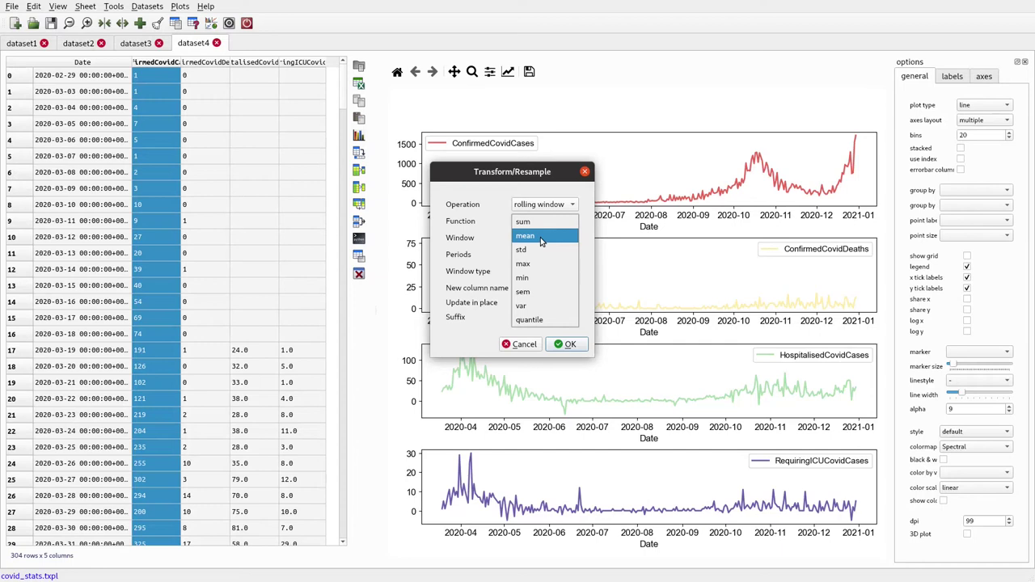
click(540, 236)
double_click(543, 237)
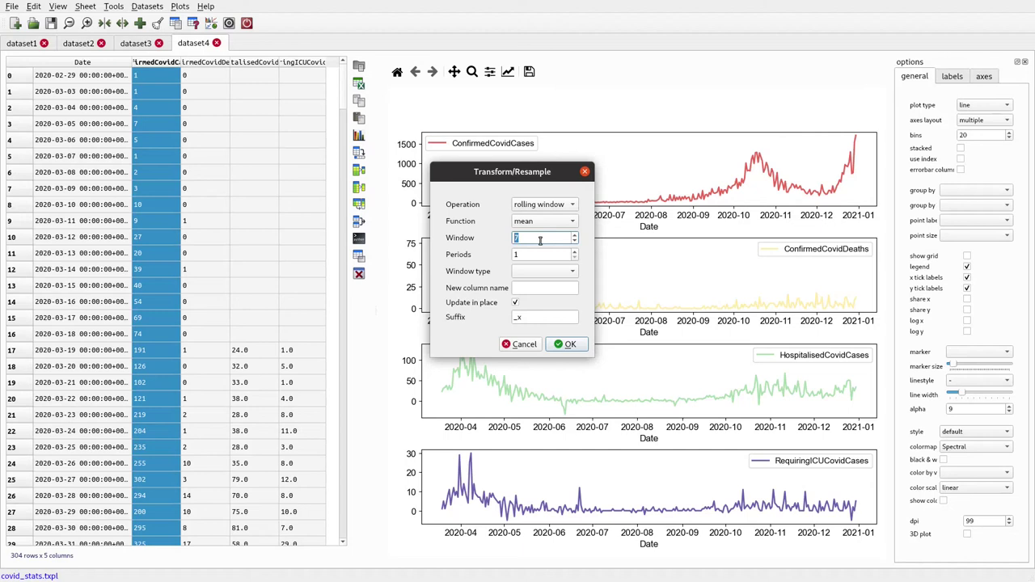
click(571, 344)
Select all five columns again and redraw the line plots with the smoothed ConfirmedCovidCases
click(112, 61)
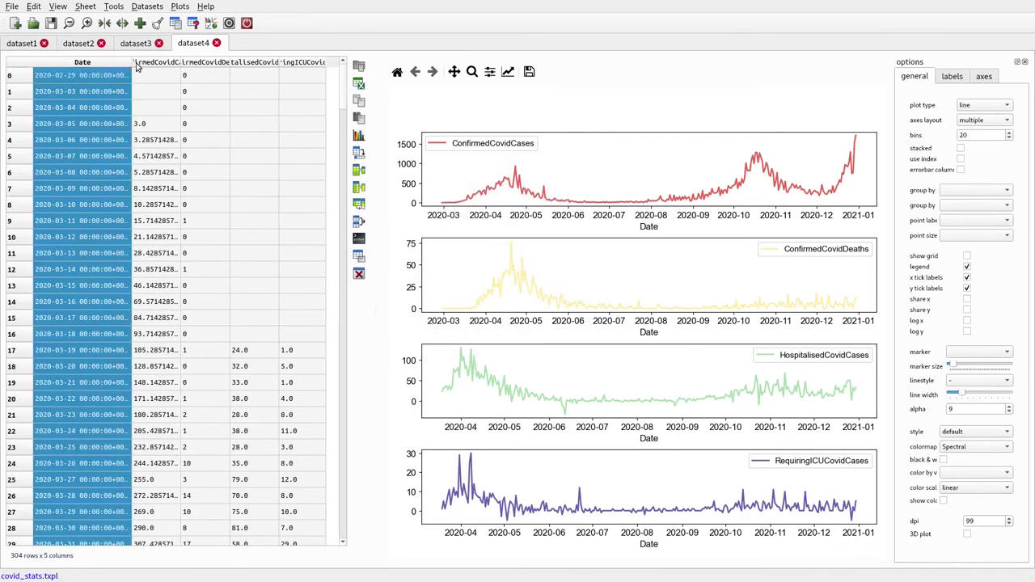
shift+click(283, 63)
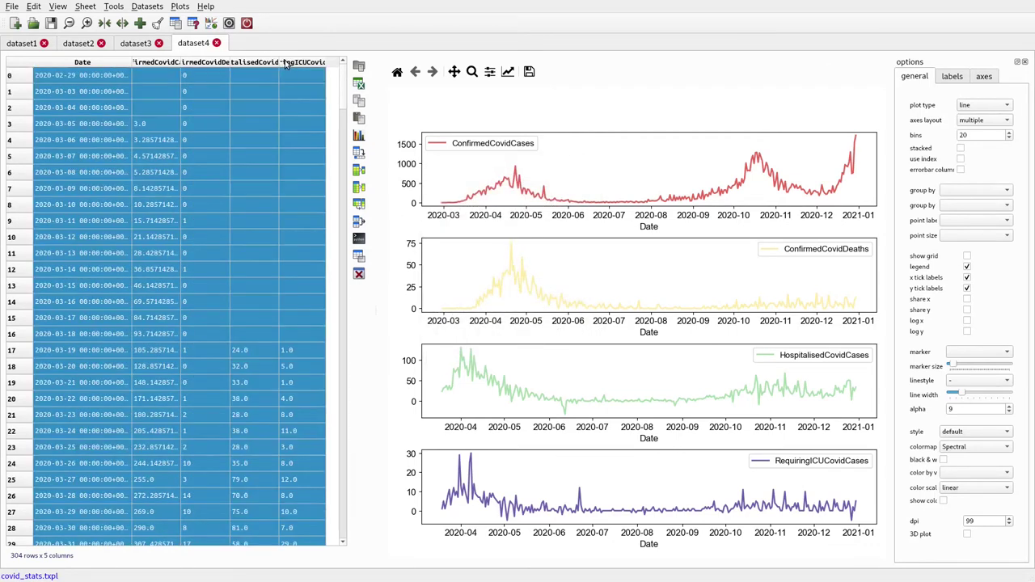
click(359, 137)
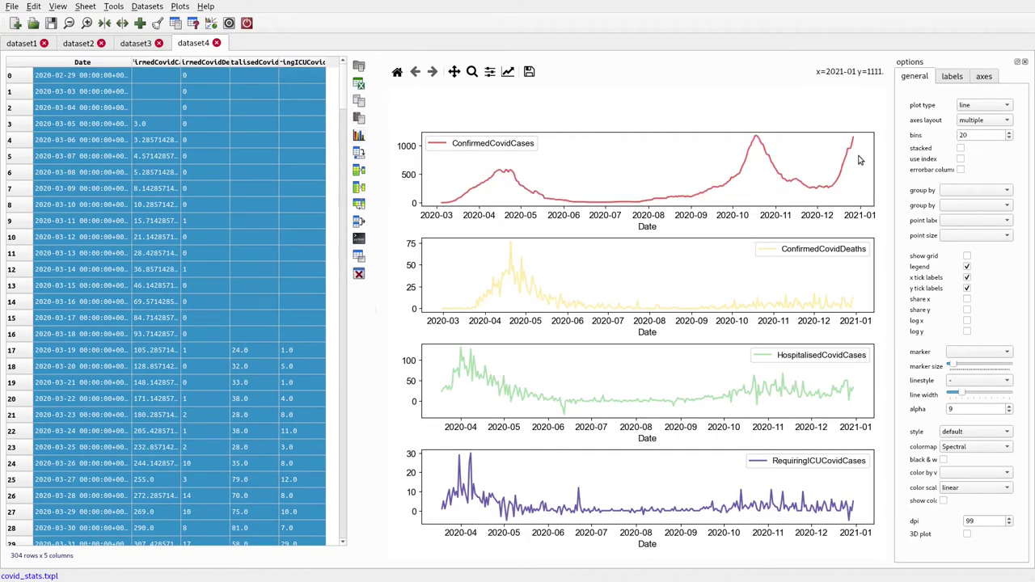
Transform the ConfirmedCovidDeaths column in place with a rolling window mean, using a window of 7
click(198, 63)
right_click(197, 65)
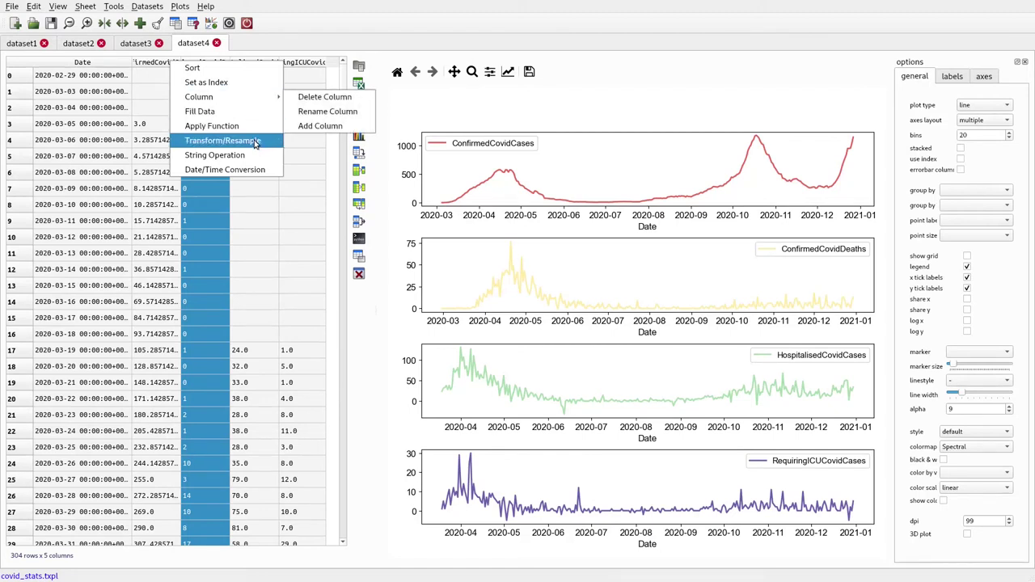
click(235, 140)
click(544, 221)
click(542, 235)
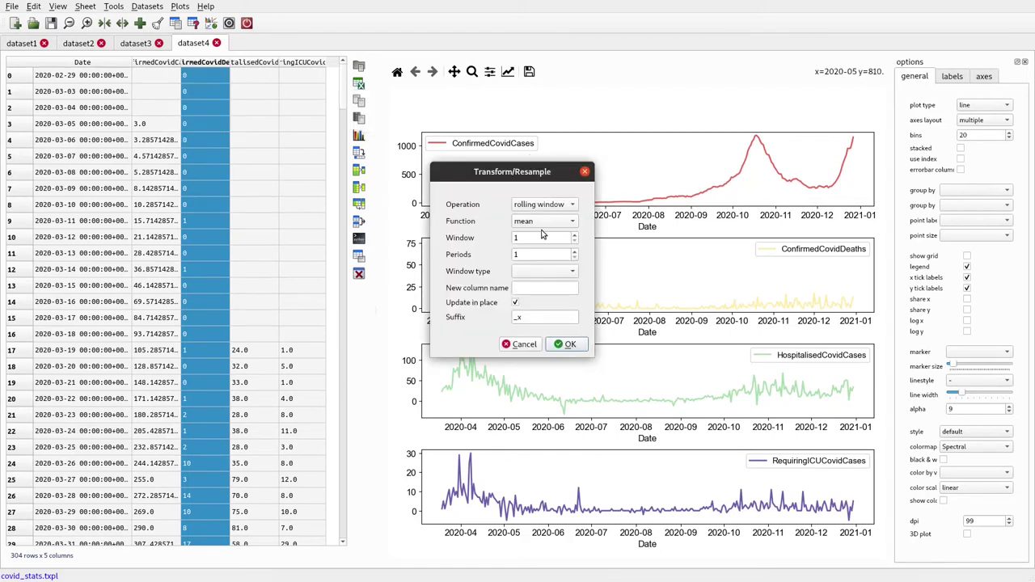
double_click(537, 239)
text(7)
click(565, 343)
Select the columns from Date to RequiringICUCovidCases and redraw the line plots with the smoothed ConfirmedCovidDeaths
click(120, 63)
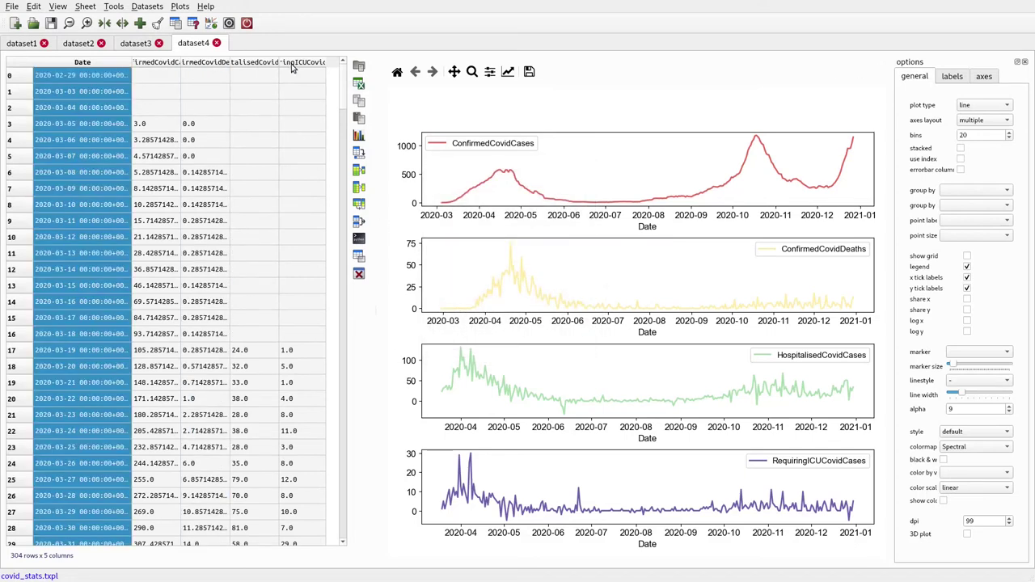
shift+click(291, 65)
click(361, 139)
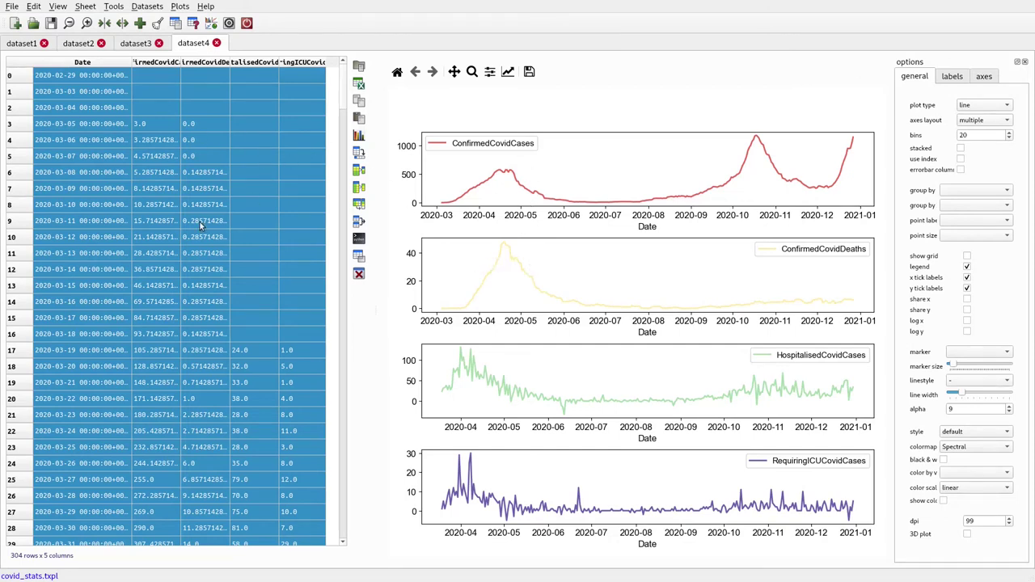
click(85, 44)
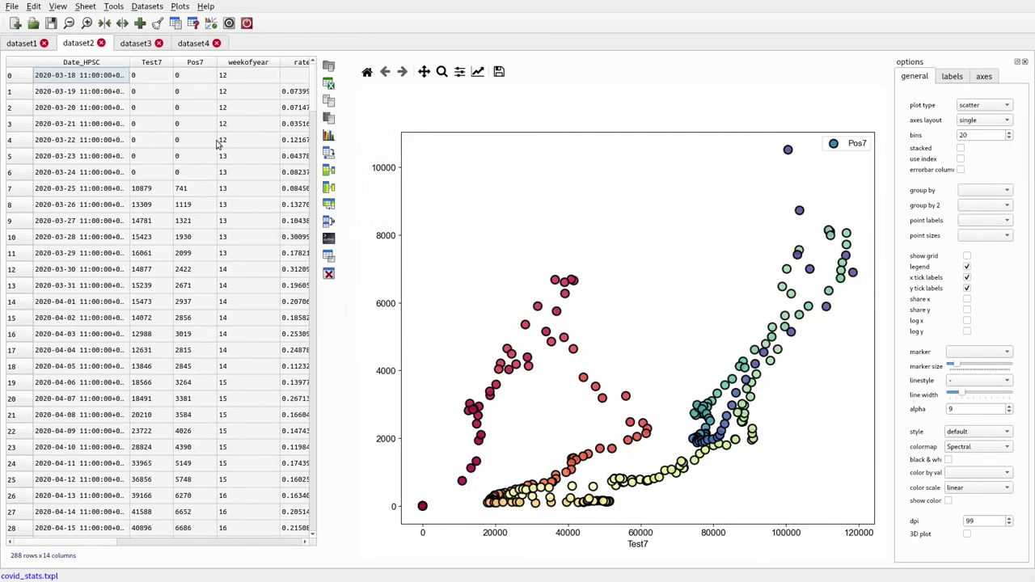
click(194, 47)
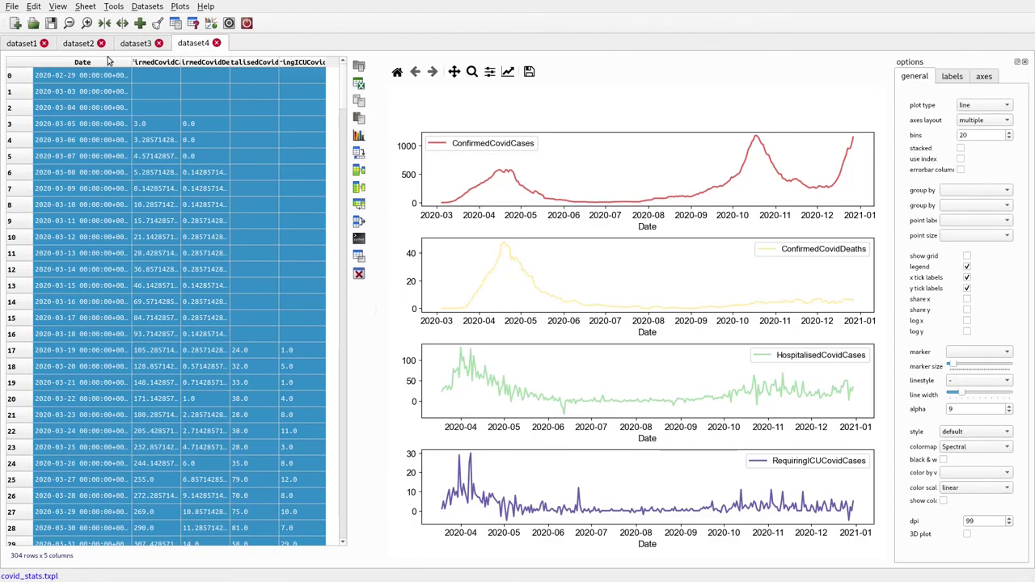
click(86, 45)
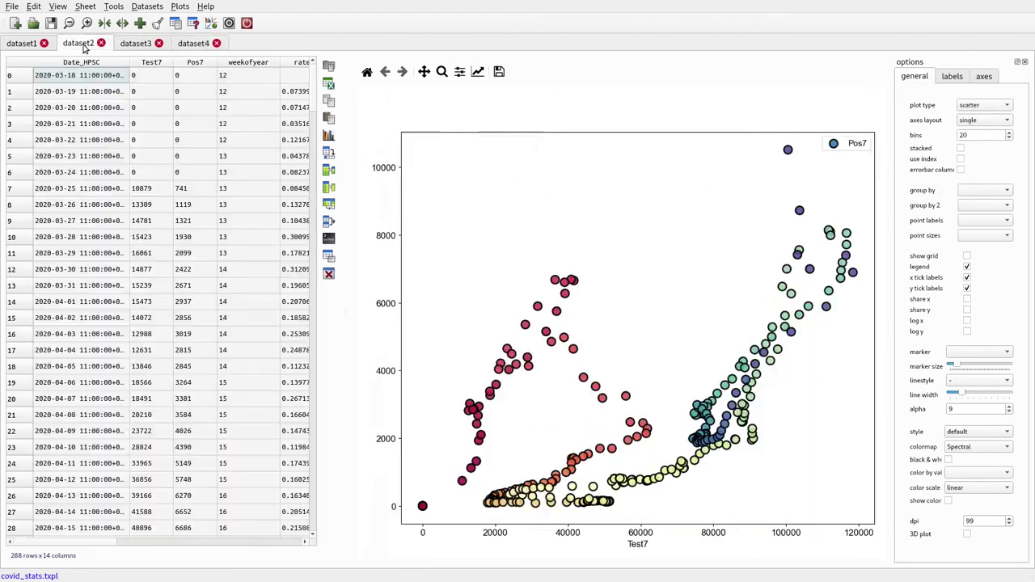
click(193, 45)
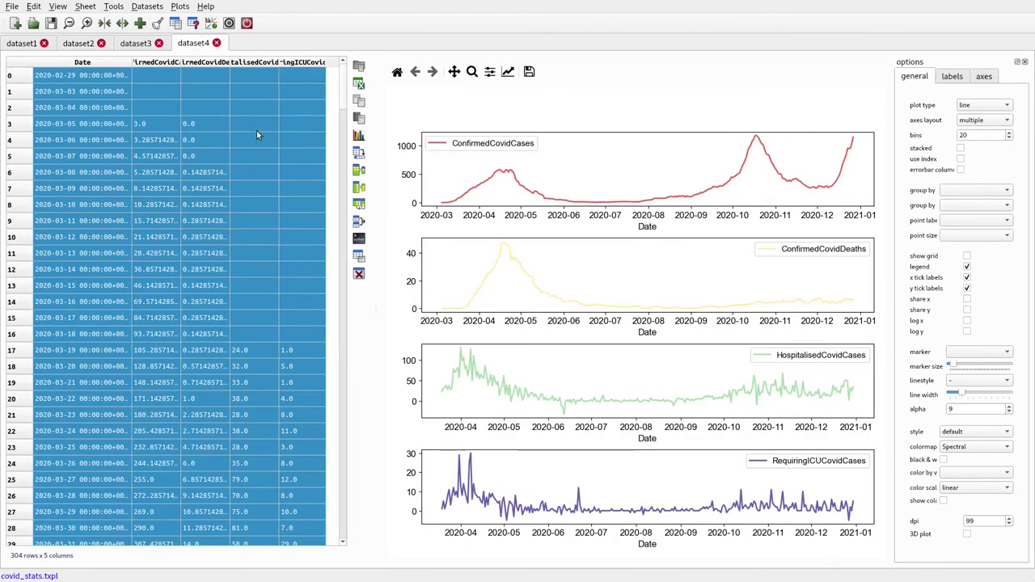
Copy the Date_HPSC and Test7 columns from dataset2 and paste them into an enlarged sub-table in dataset4
click(86, 44)
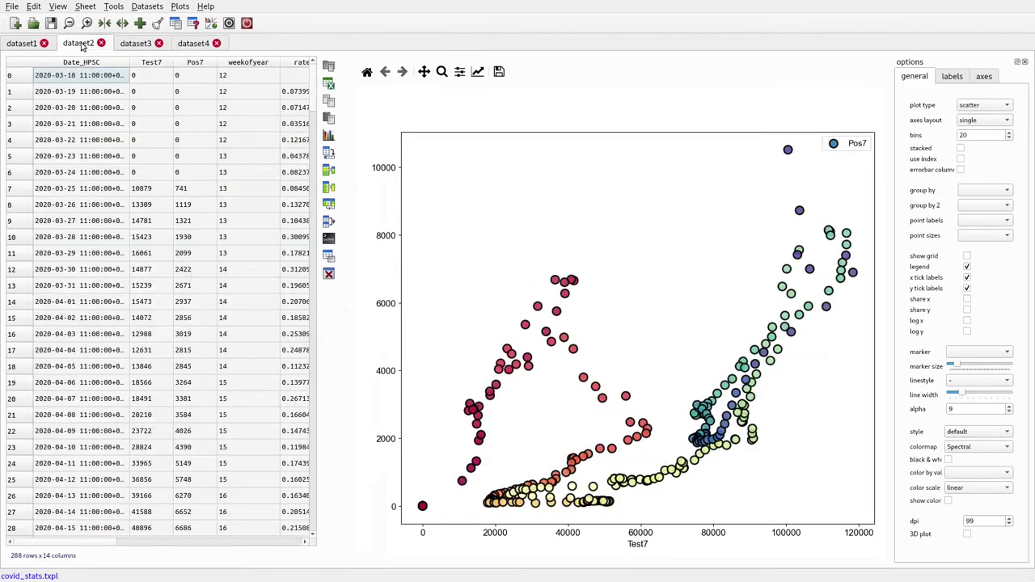
click(114, 70)
ctrl+click(149, 68)
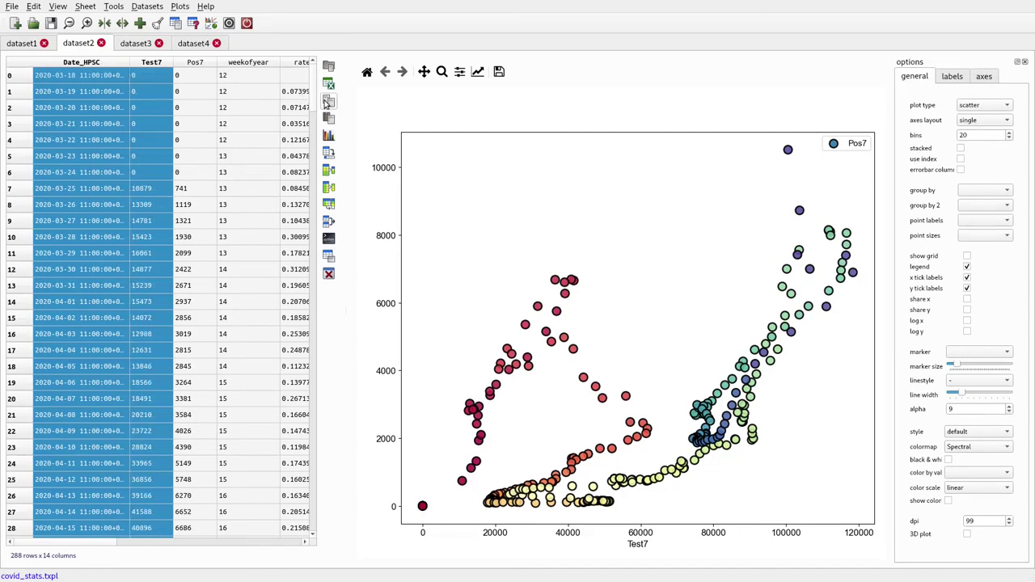
click(185, 47)
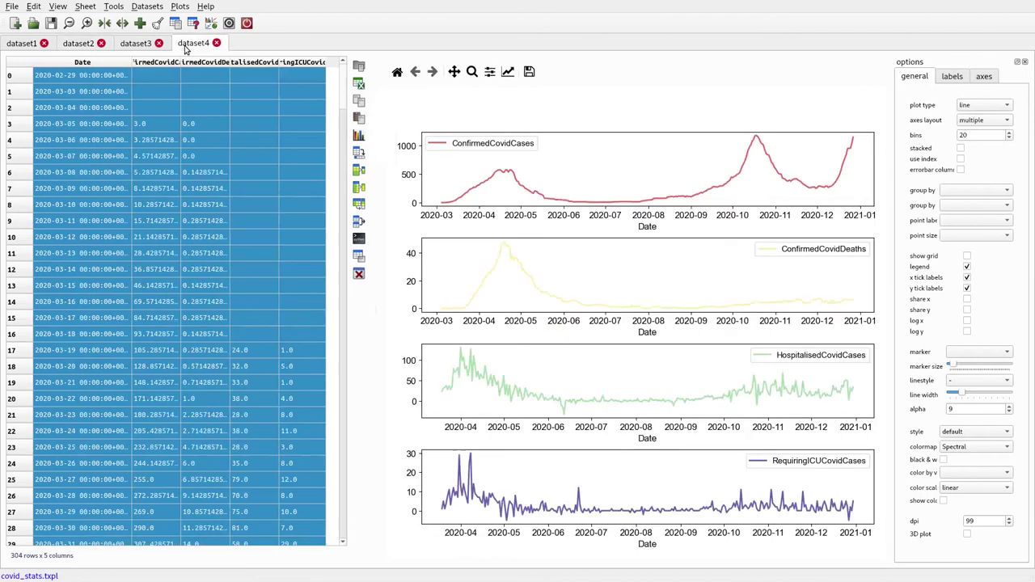
click(359, 258)
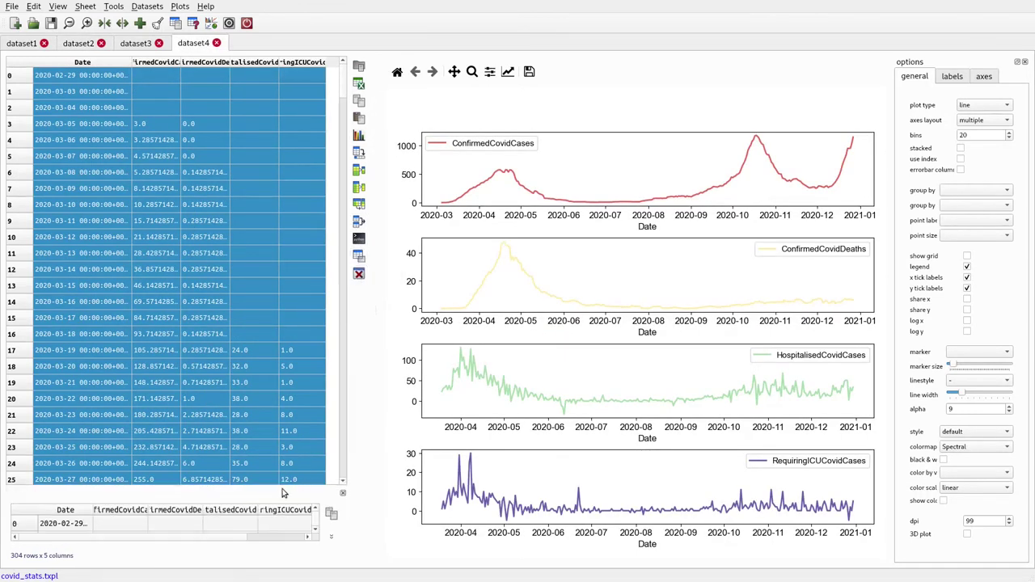
drag(278, 483, 278, 345)
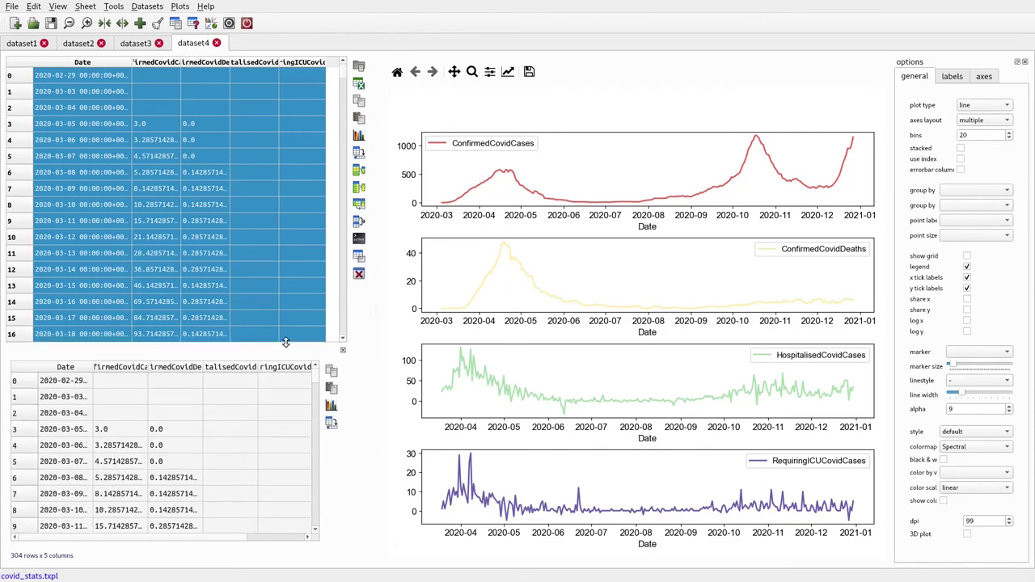
click(331, 389)
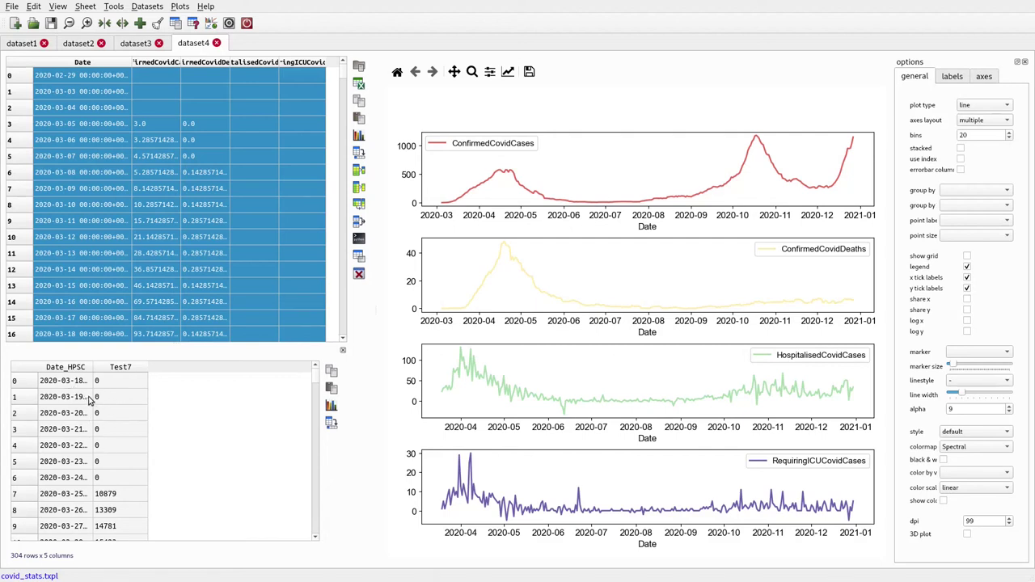
Widen the sub-table's Date_HPSC column and extract dayofyear from its dates with the date/time conversion
drag(93, 367, 133, 367)
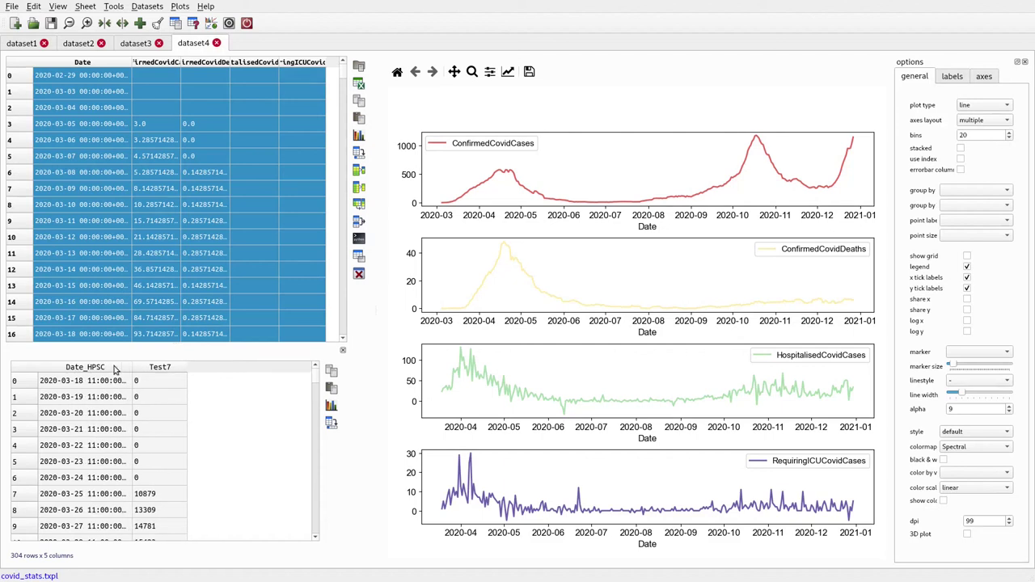
right_click(116, 371)
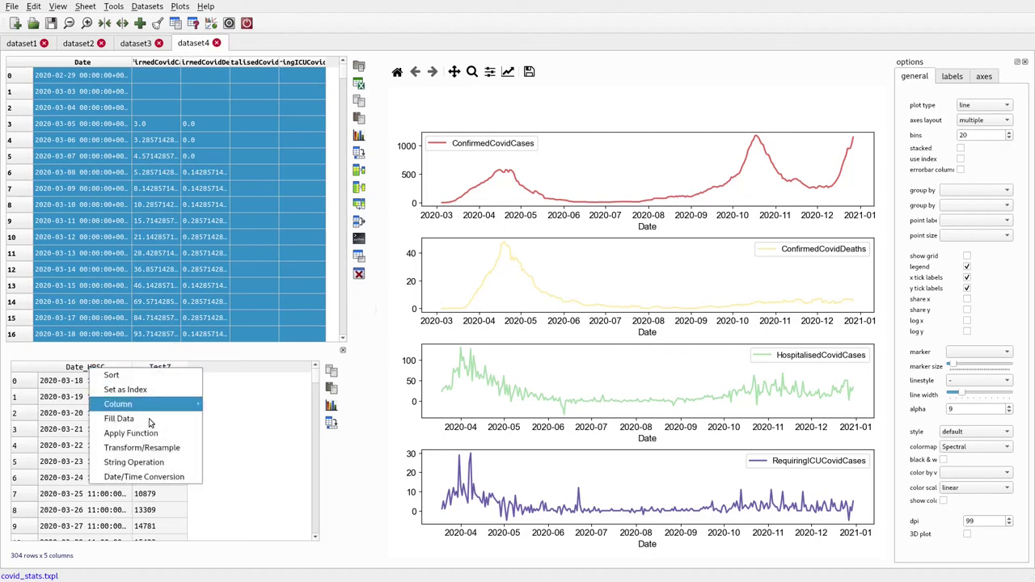
click(149, 476)
click(598, 311)
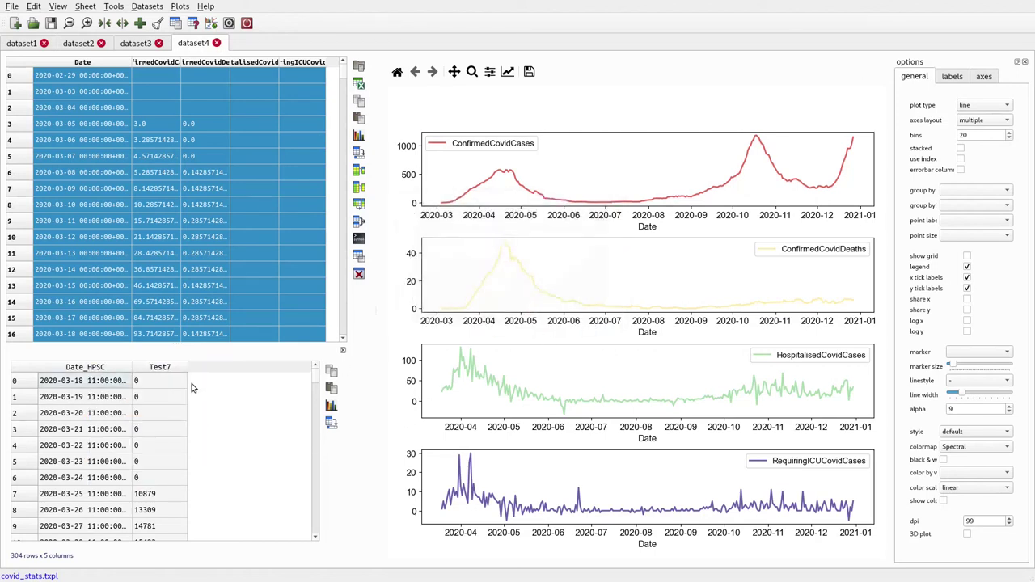
right_click(115, 370)
click(153, 476)
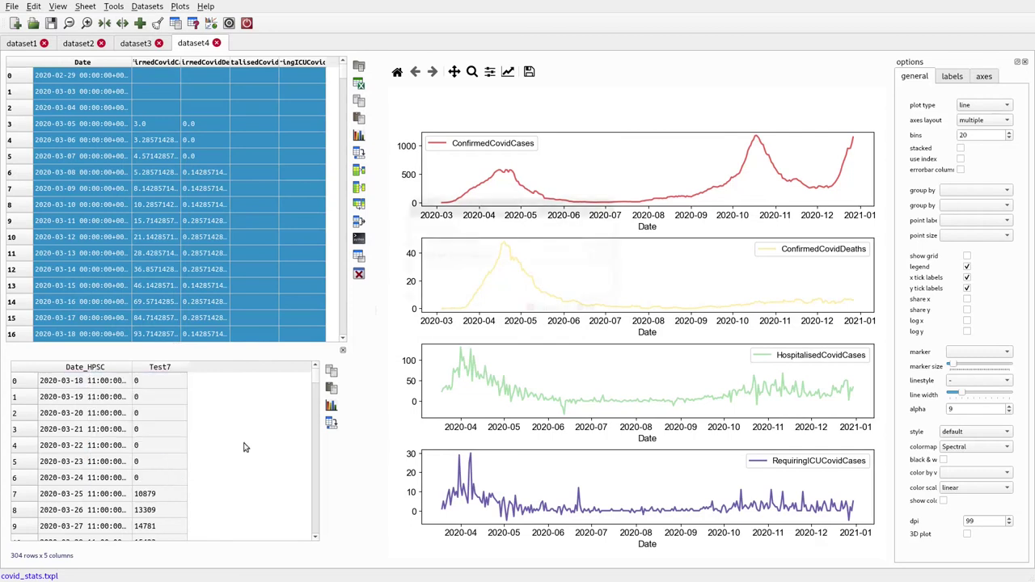
click(535, 253)
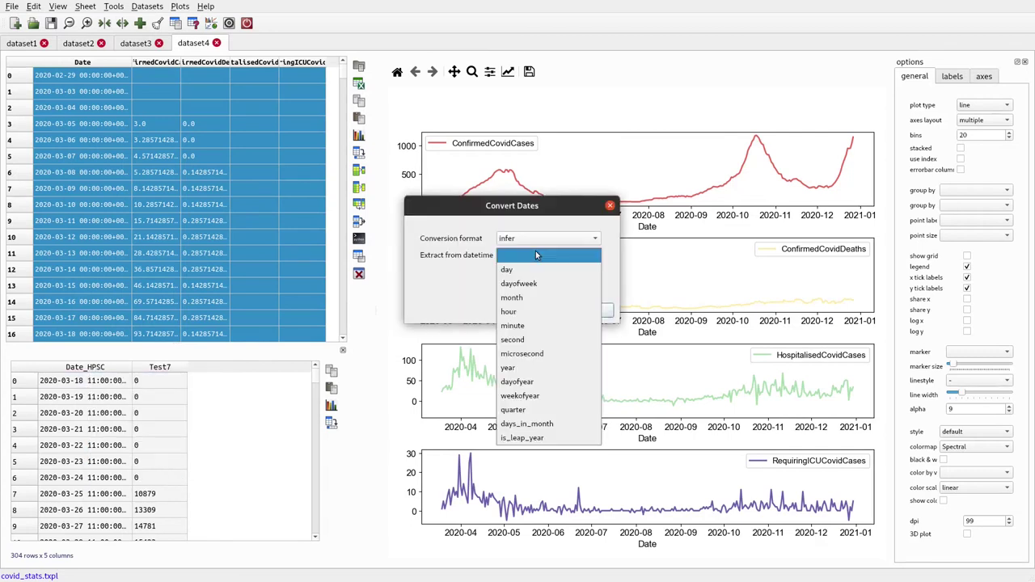
click(544, 380)
click(596, 311)
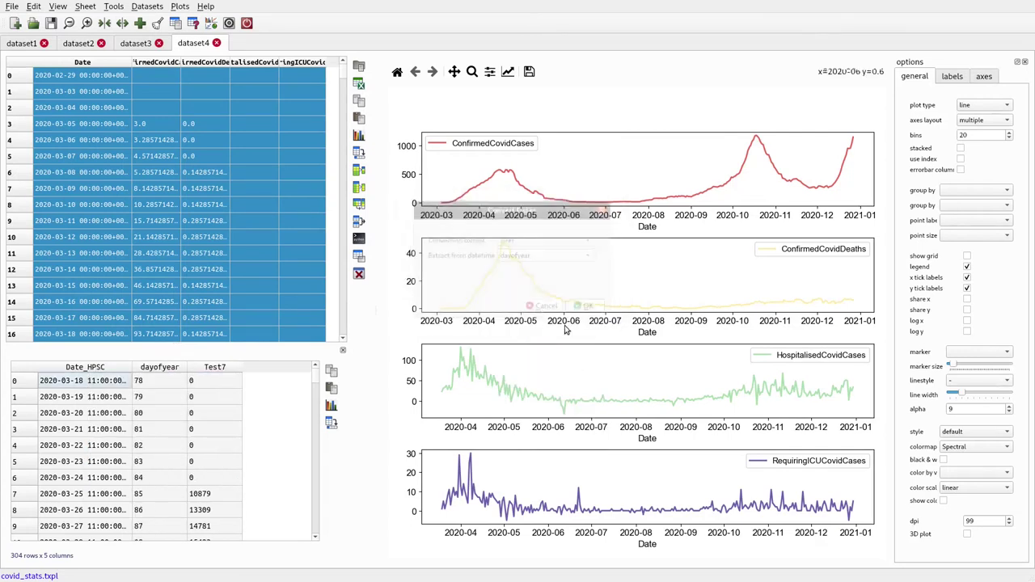
Extract dayofyear from the main table's Date column with the date/time conversion
click(110, 62)
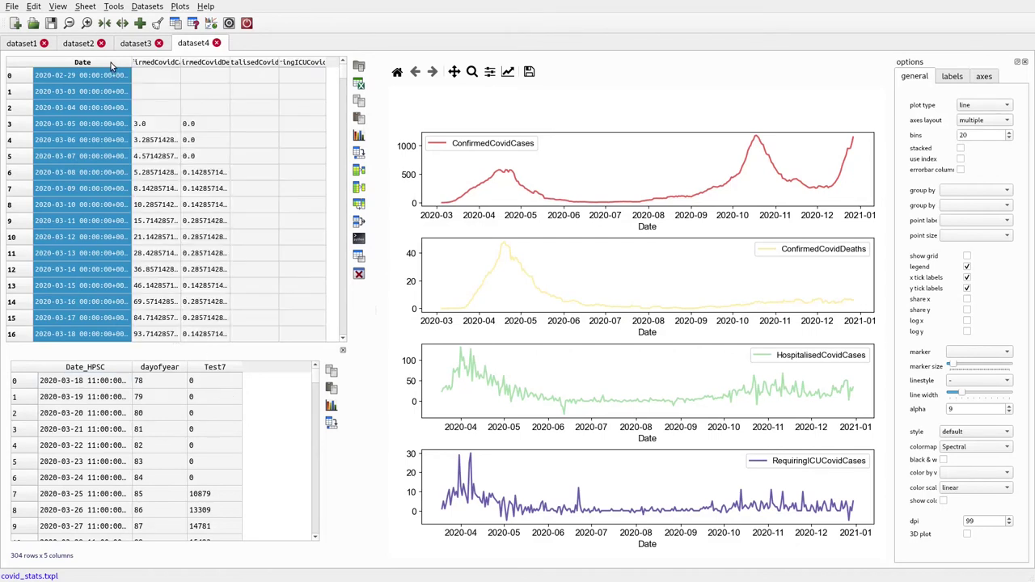
right_click(94, 63)
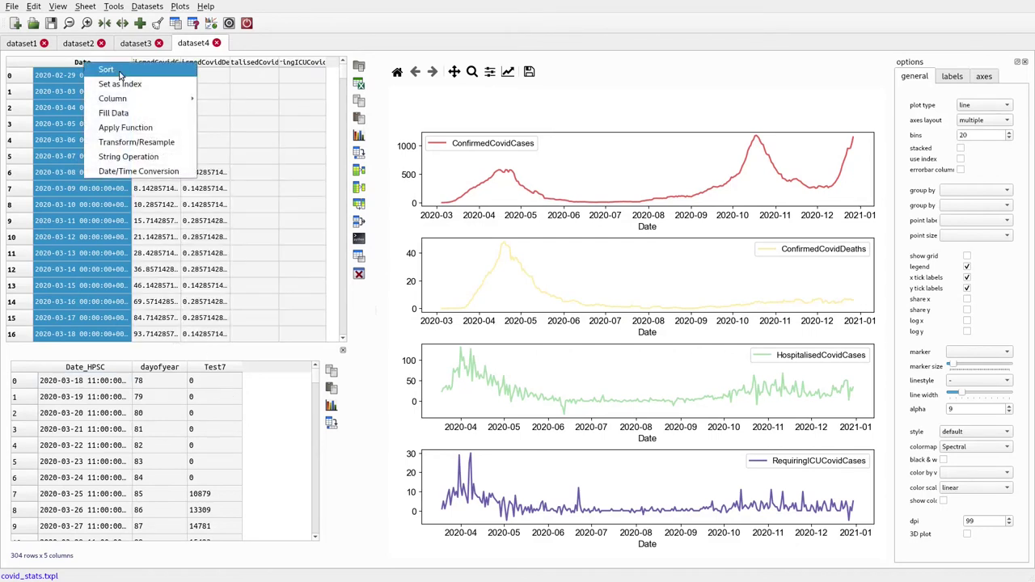
click(150, 171)
click(548, 254)
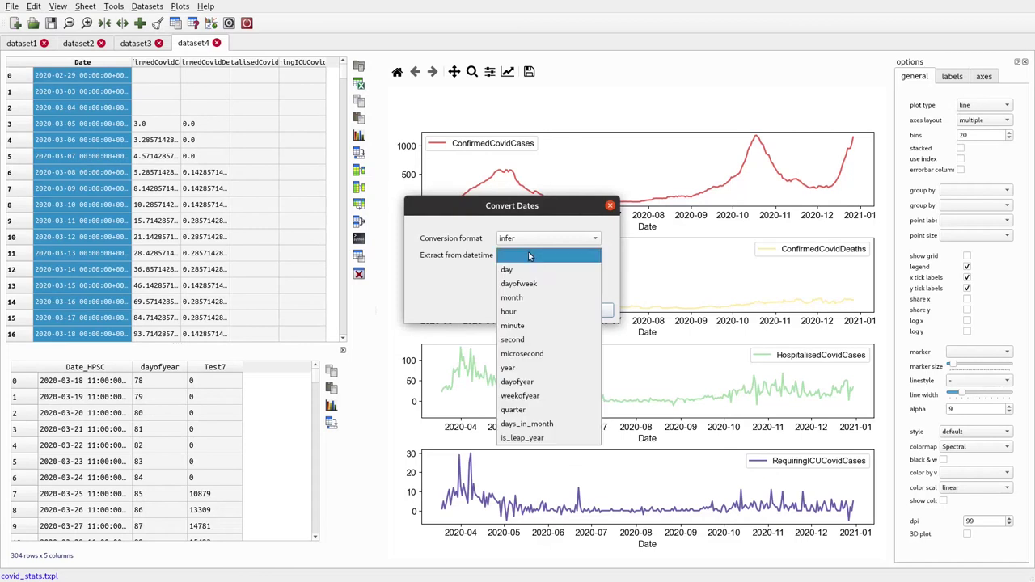
click(522, 382)
click(594, 310)
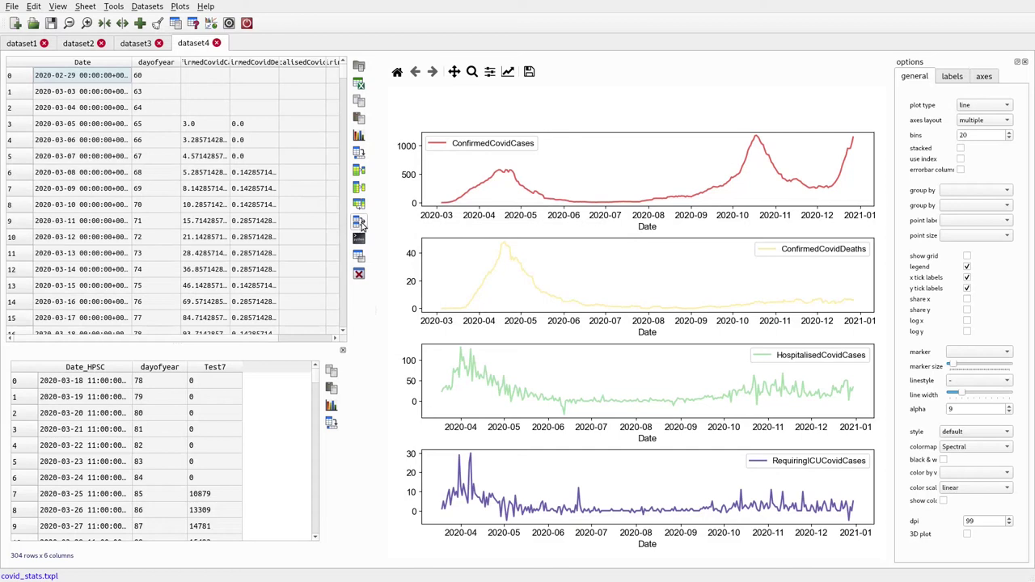
Merge the main table and sub-table on dayofyear using an inner join, with the merge window enlarged
click(361, 224)
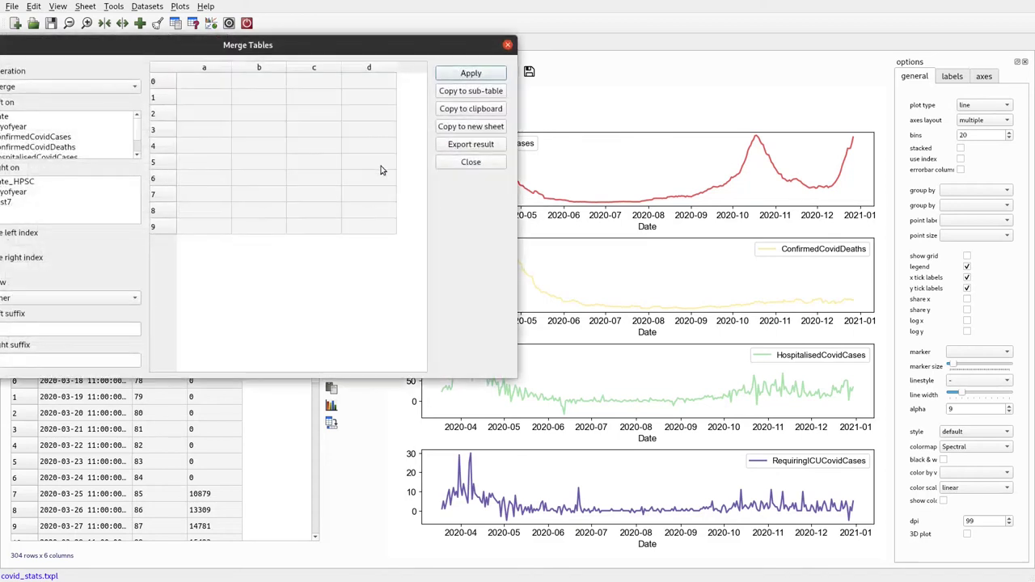
drag(365, 58, 443, 85)
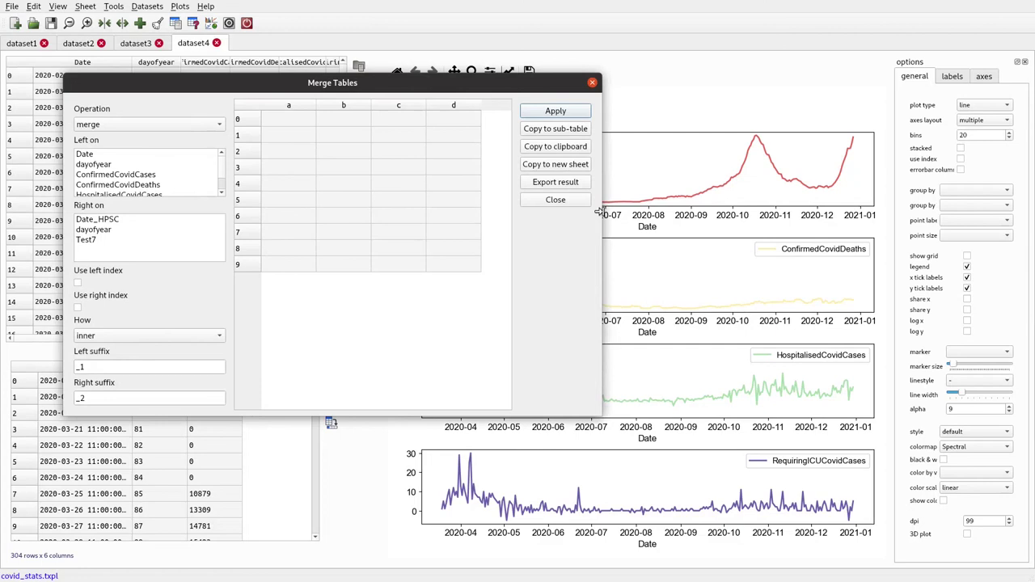
drag(601, 212, 763, 220)
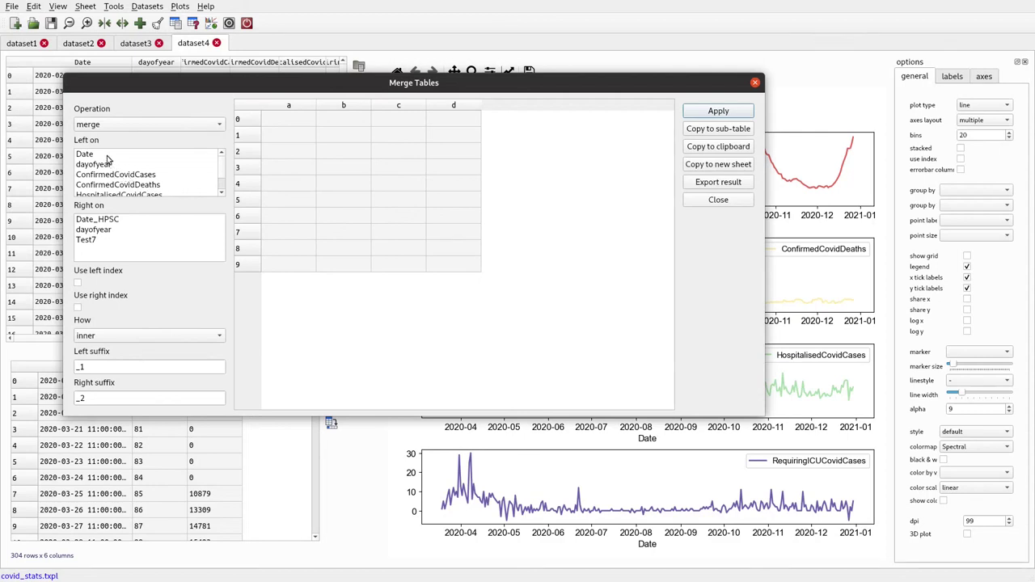
drag(190, 89, 253, 118)
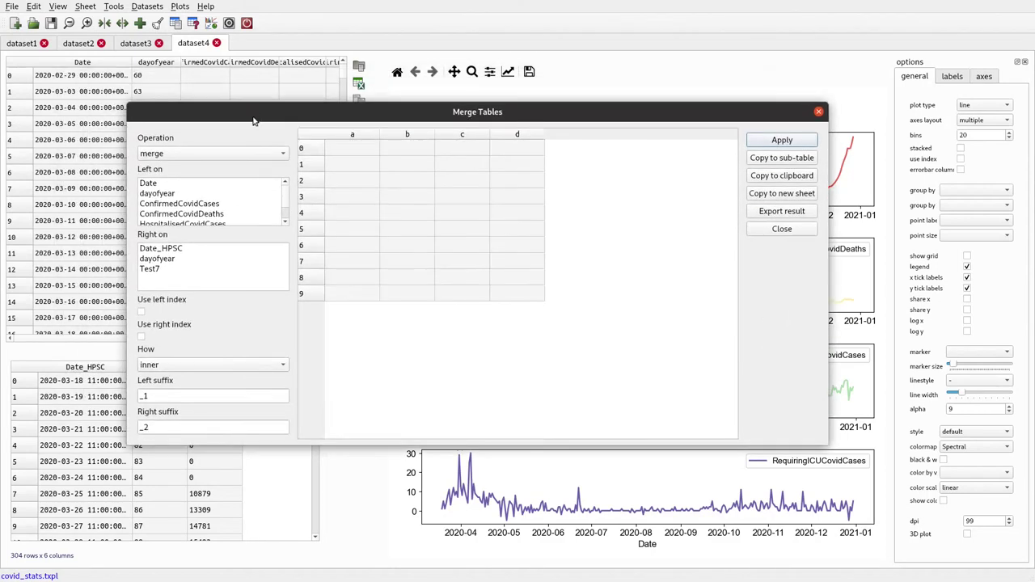
click(168, 194)
click(172, 259)
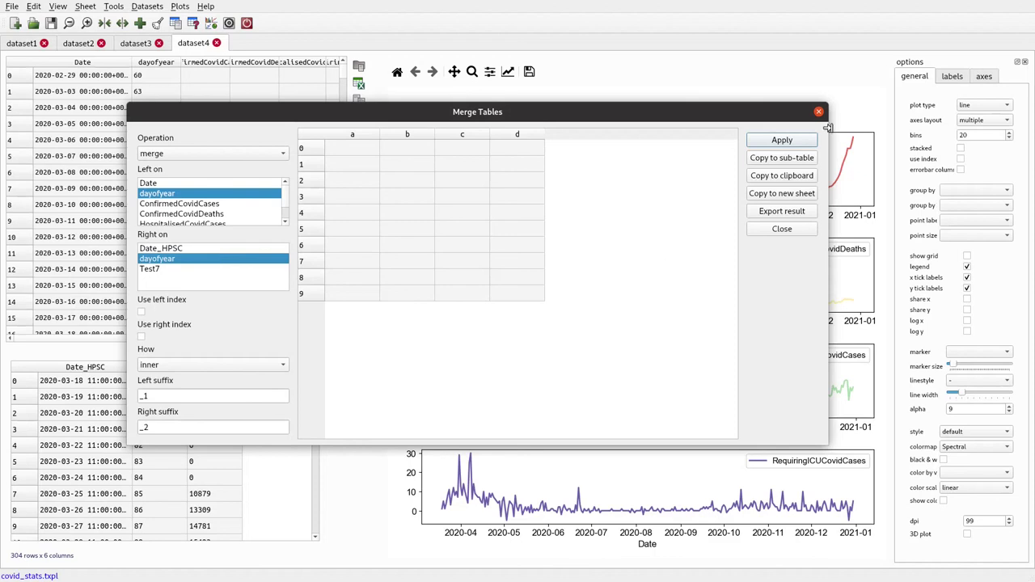
click(780, 140)
drag(824, 443, 897, 489)
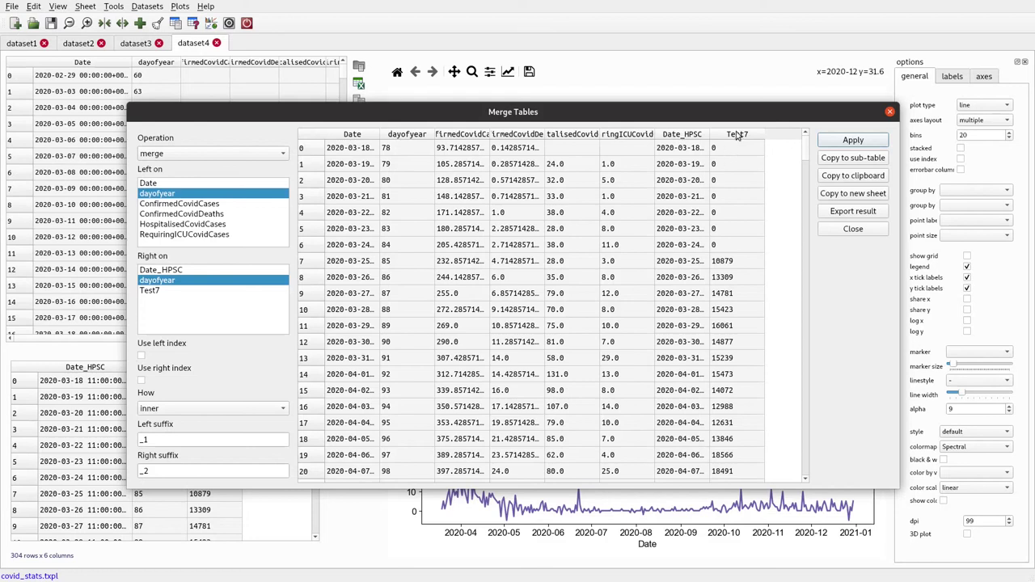
Move Test7 beside dayofyear in the merge preview, copy the result to a new sheet named merged, and close the dialog
drag(736, 135, 447, 139)
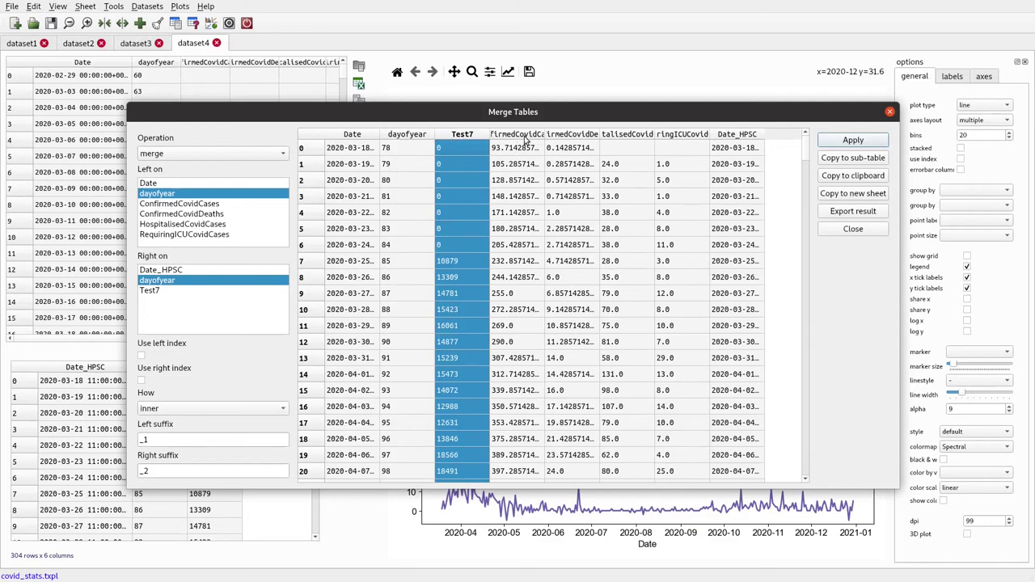
click(843, 195)
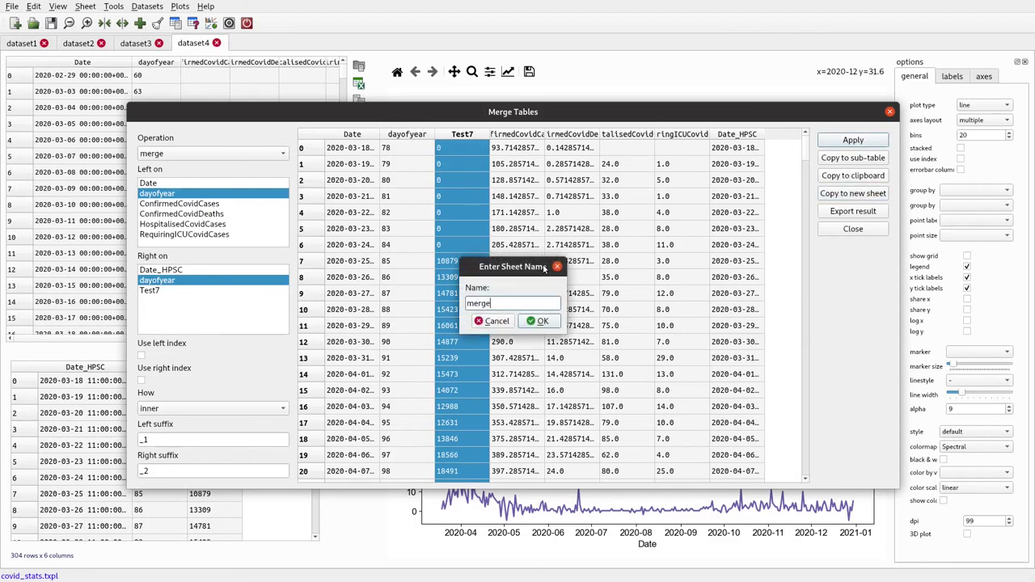
text(merged)
click(540, 321)
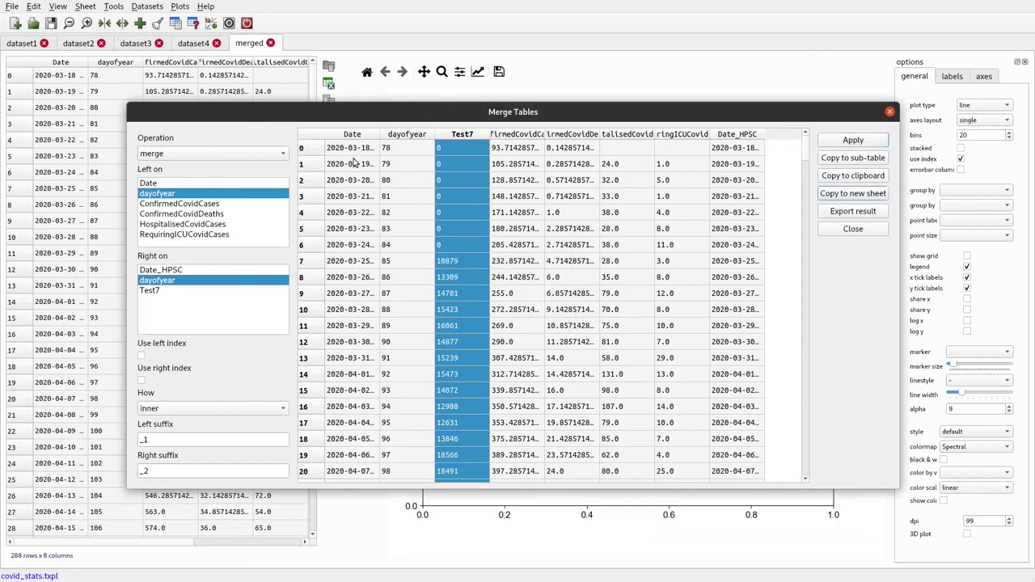
click(828, 232)
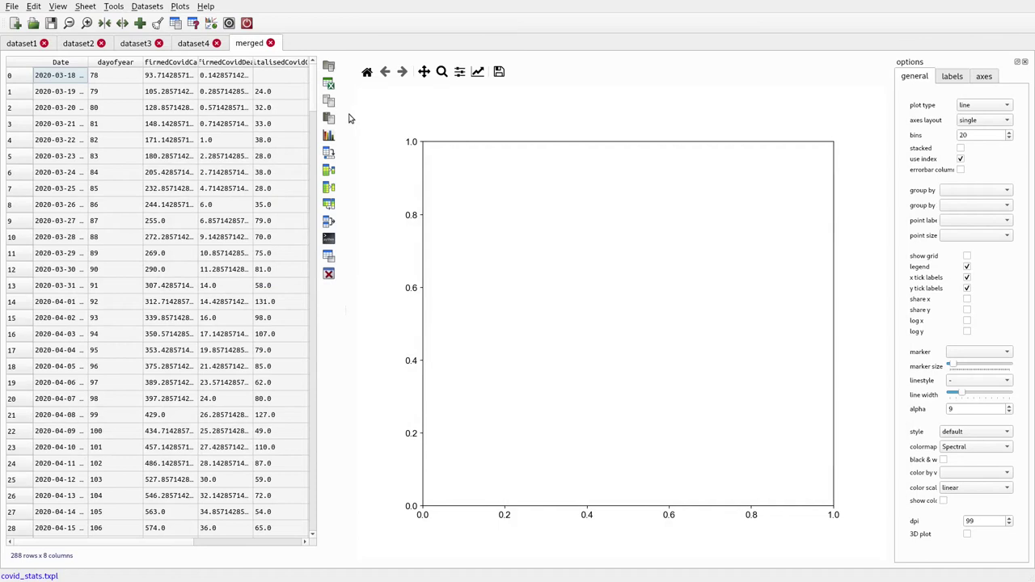
Widen the merged sheet's table area and reorder its columns so Test7 follows Date and dayofyear follows RequiringICUCovidCases
drag(348, 117, 478, 113)
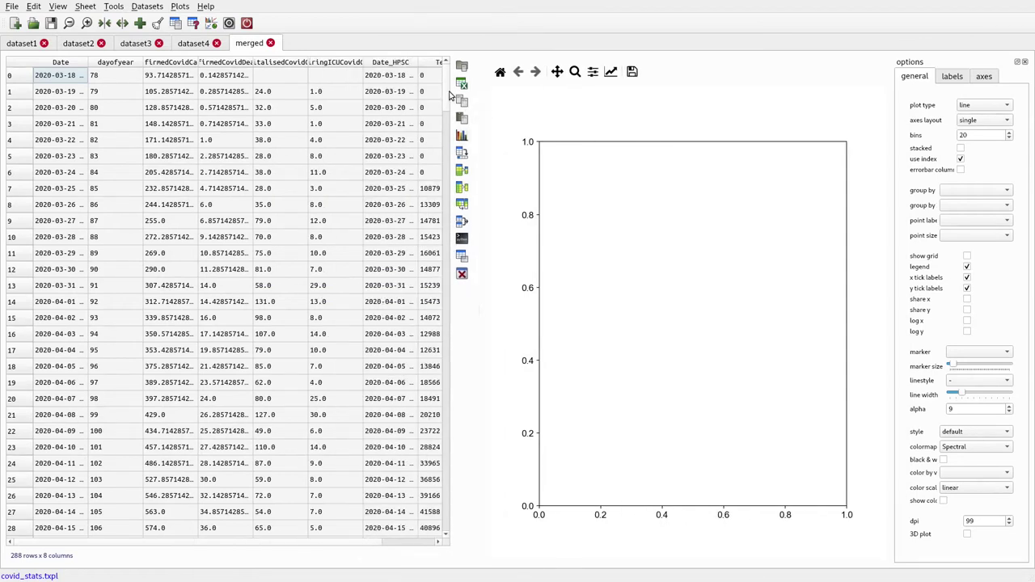
drag(427, 63, 398, 71)
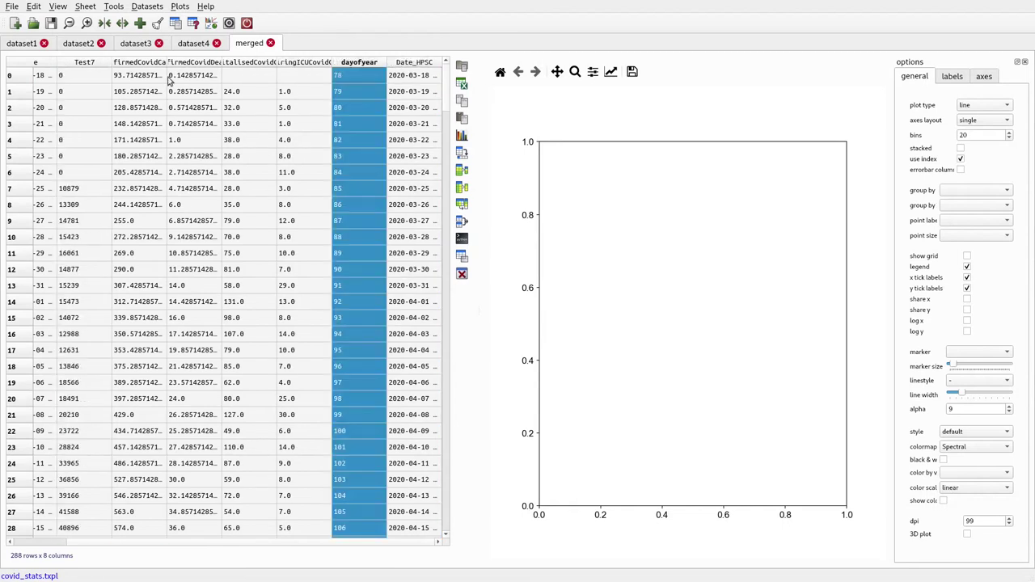
Plot Date through ConfirmedCovidDeaths as lines on twin axes without using the index, and store the figure among the saved figures
click(40, 68)
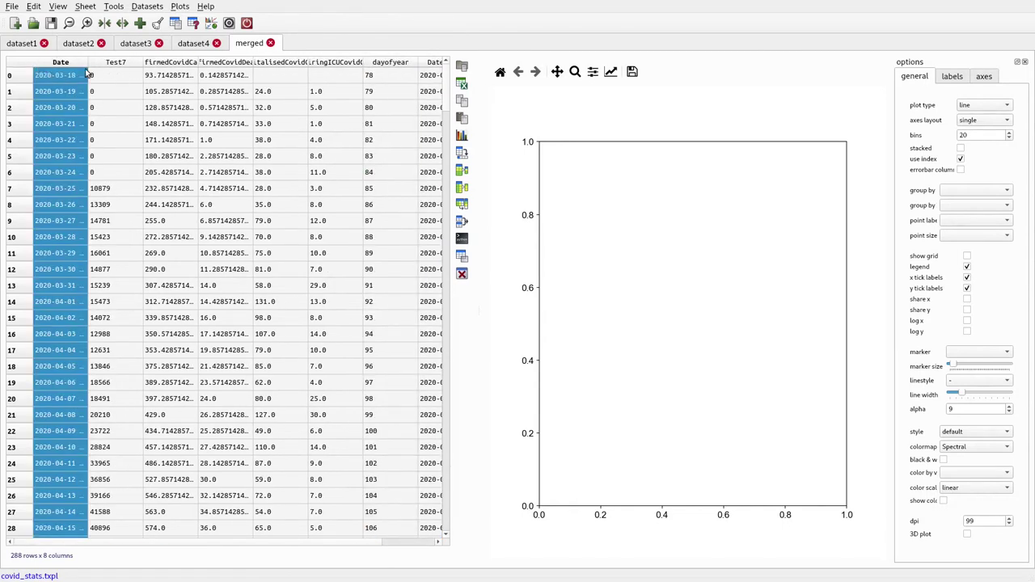
drag(87, 71, 111, 69)
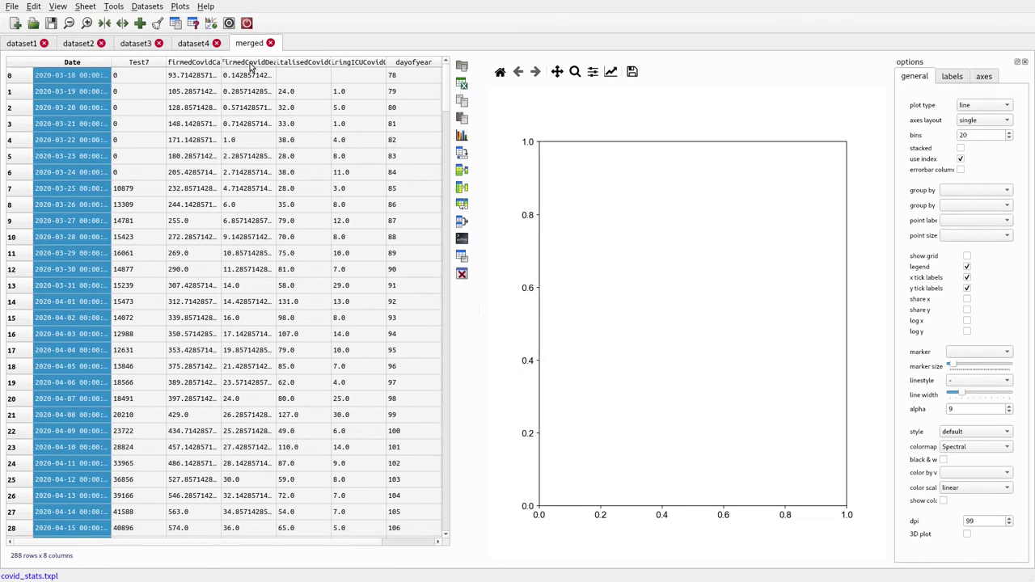
shift+click(252, 68)
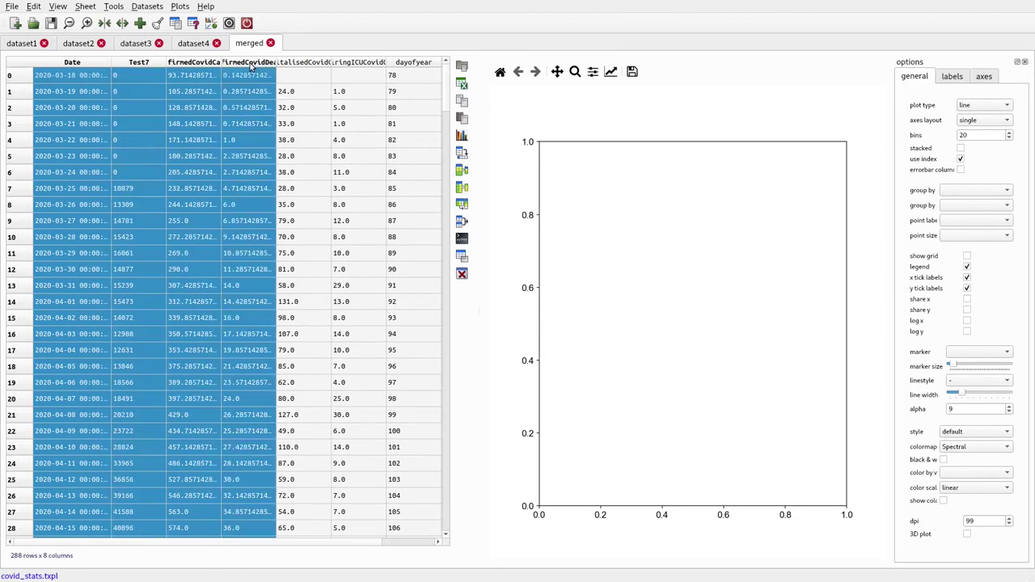
click(463, 137)
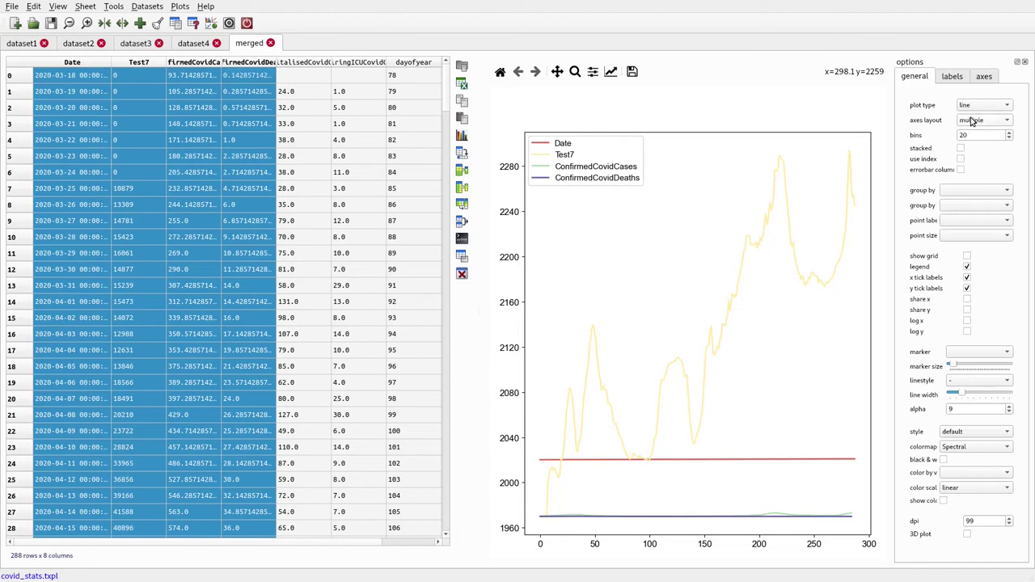
click(461, 136)
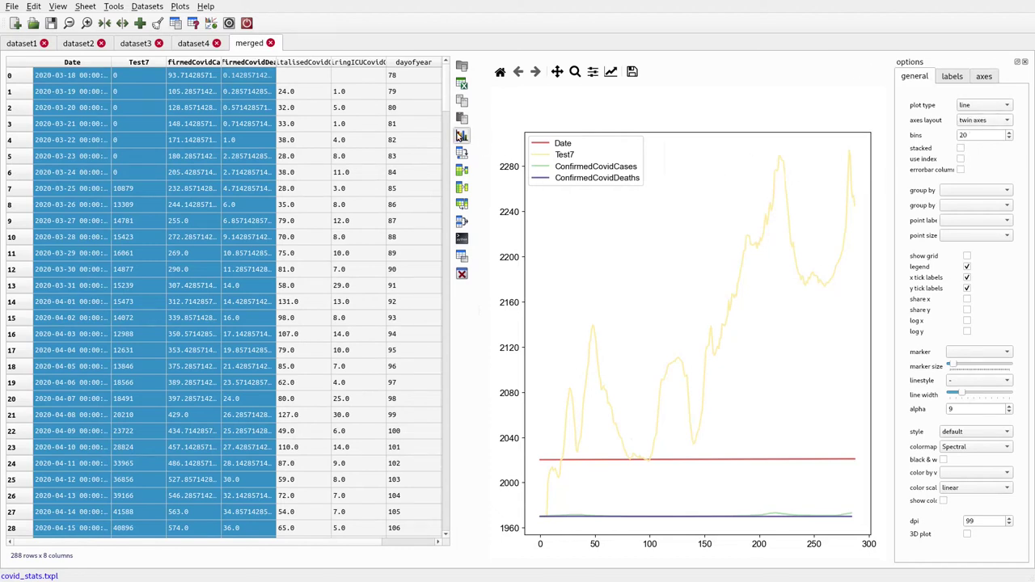
drag(481, 195, 358, 193)
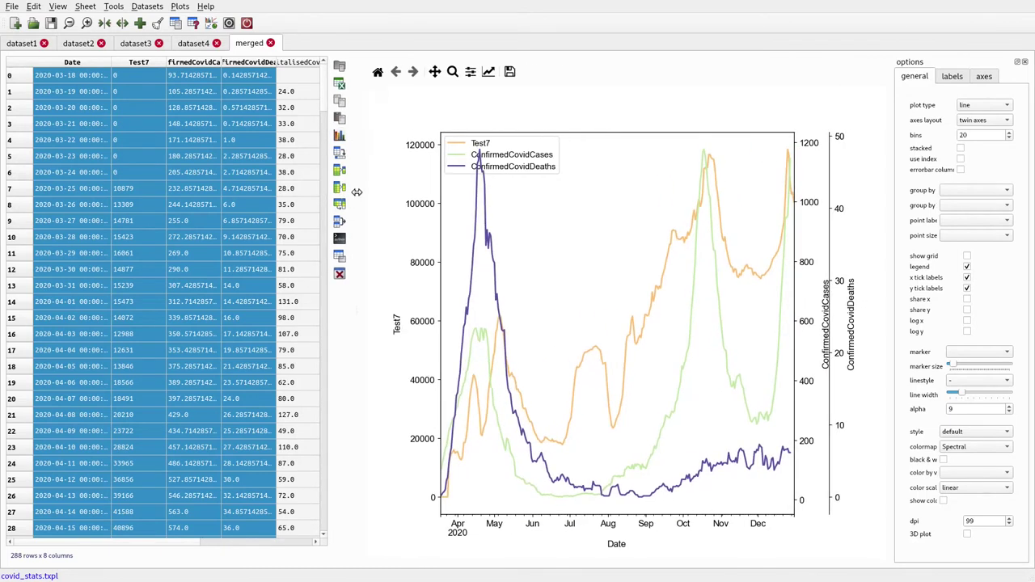
click(212, 25)
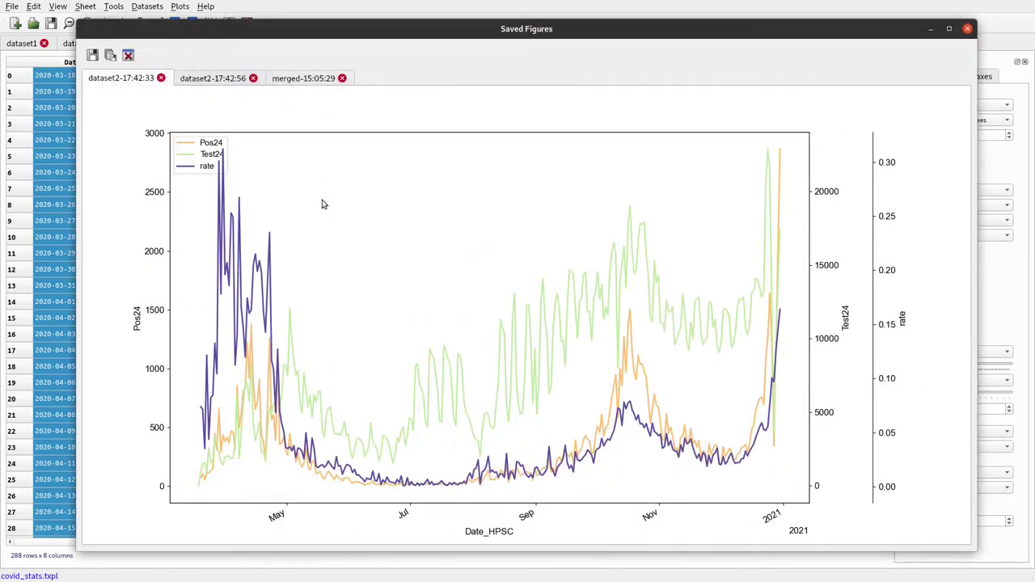
Review the second dataset2 figure and the merged figure among the saved figures, and close the Saved Figures window
click(238, 81)
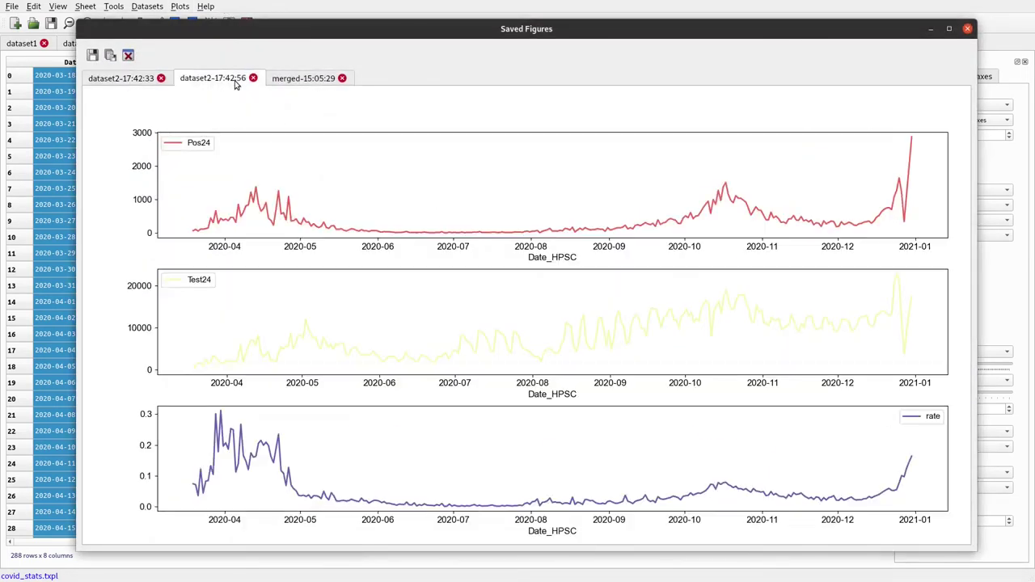
click(315, 76)
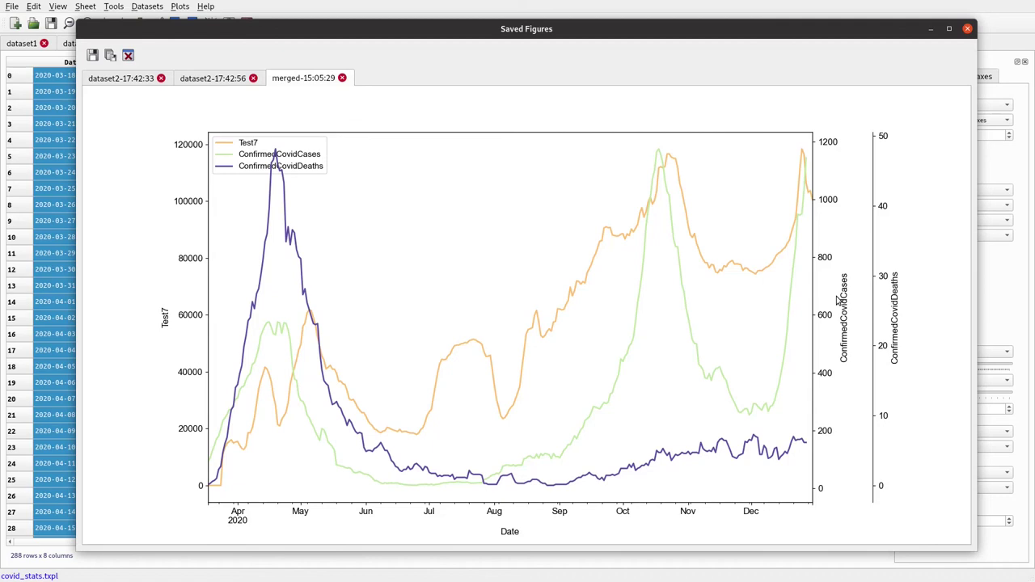
key(alt+F4)
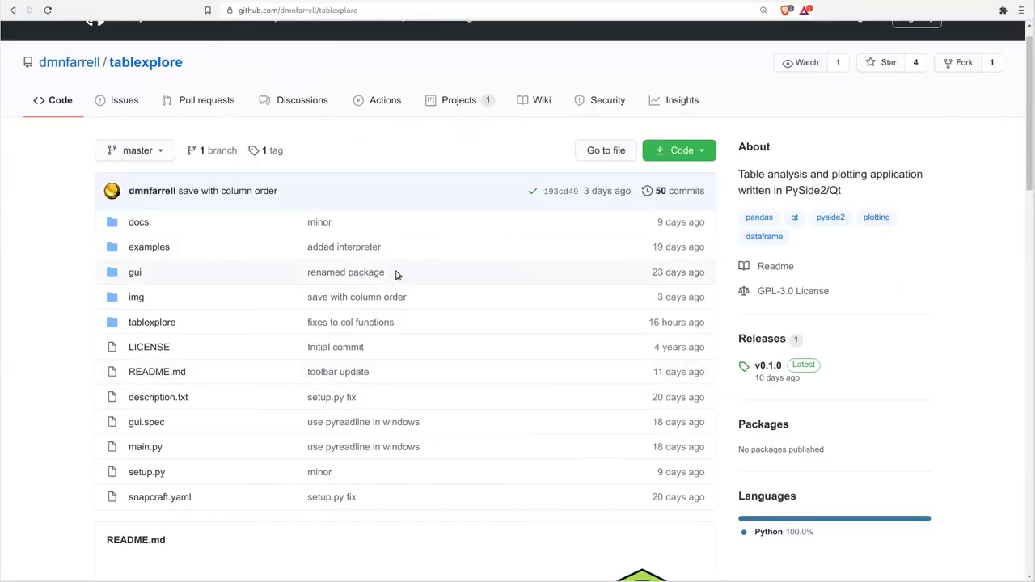
In the web browser, examine the pip installation command in Tablexplore's GitHub README and view the project's website before returning to the repository
scroll(395, 272, up, 1)
scroll(388, 303, down, 7)
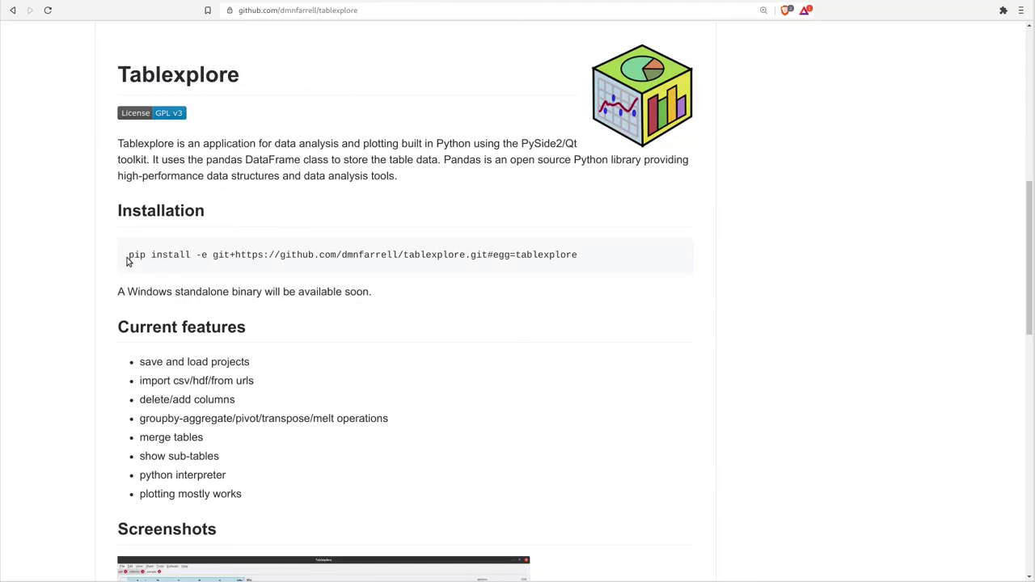
drag(130, 253, 147, 255)
scroll(411, 286, up, 3)
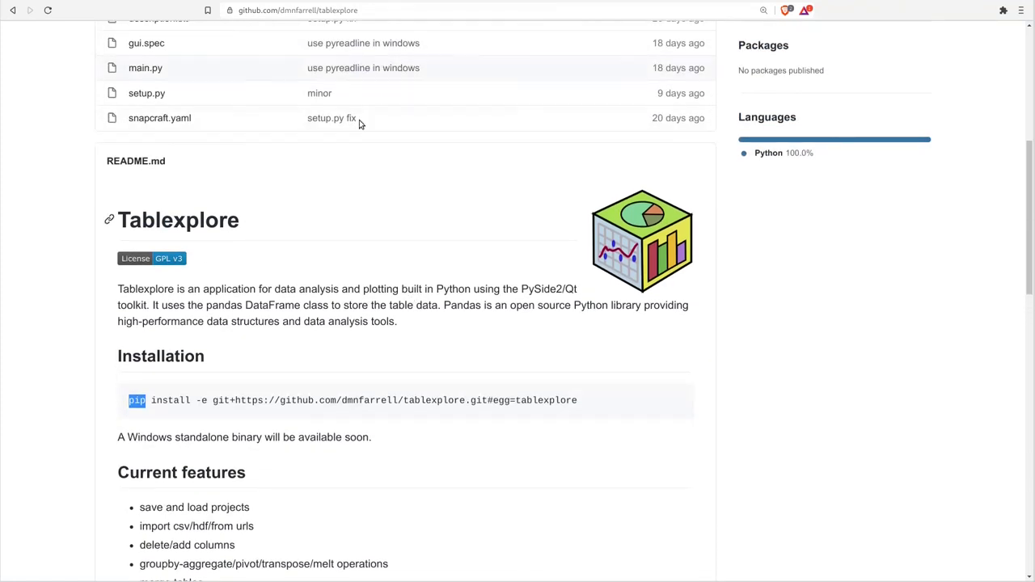
key(ctrl+Tab)
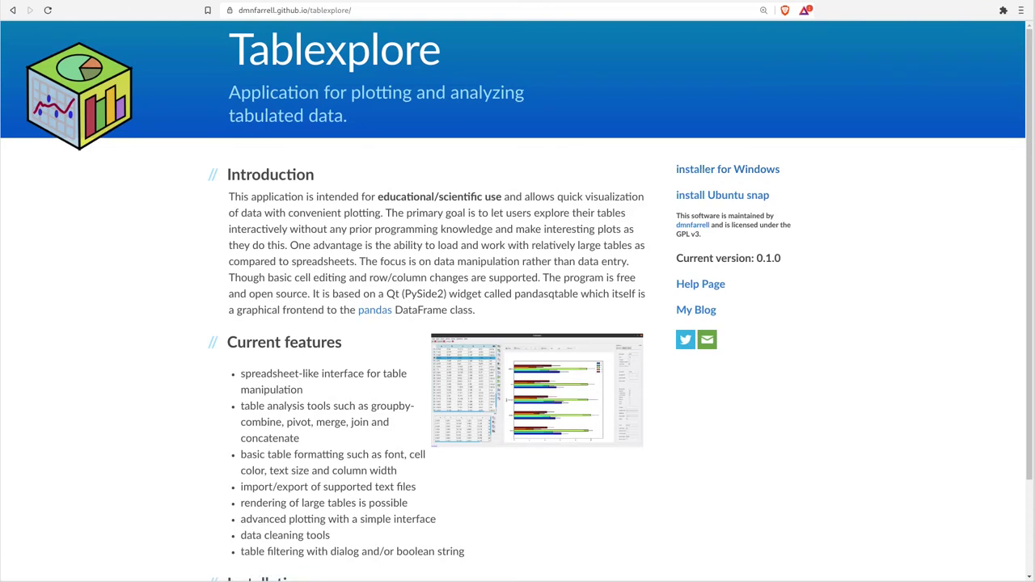
key(ctrl+shift+Tab)
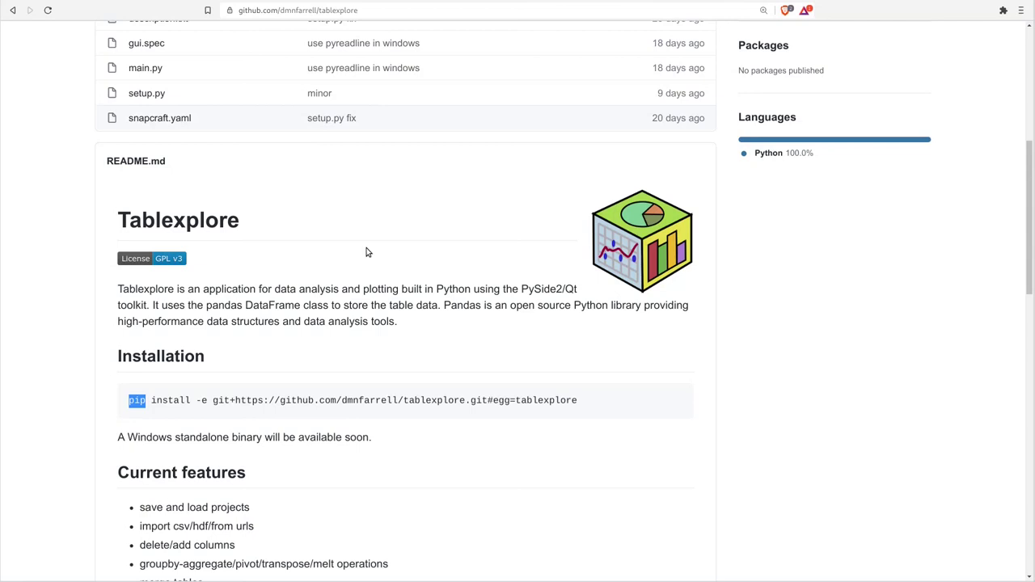